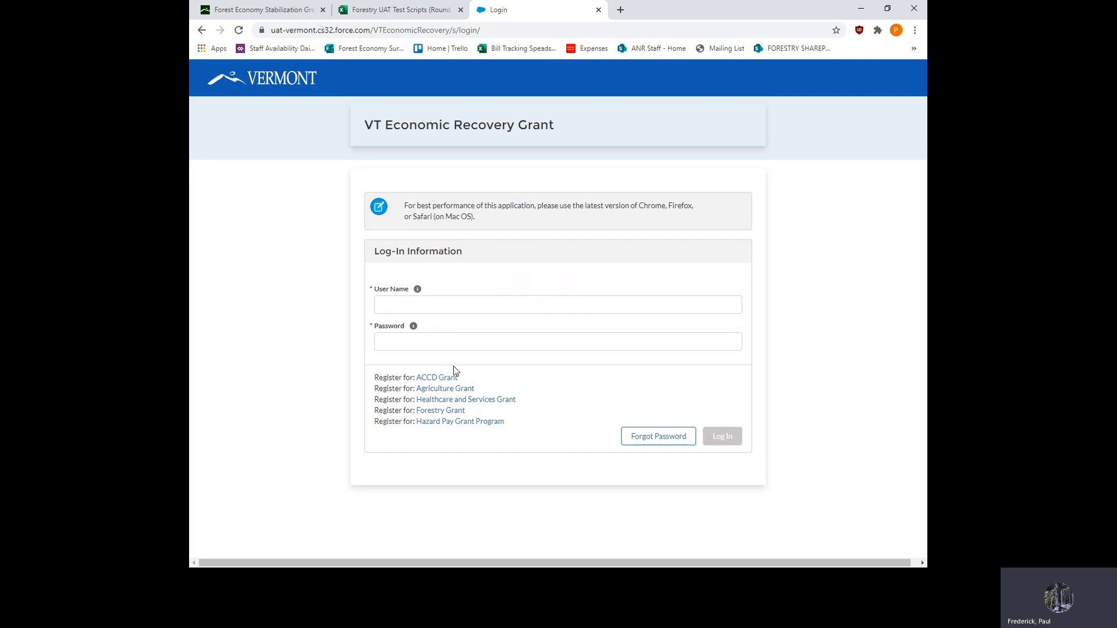
# - Open the Forestry Grant registration and answer Yes to understanding the description and agreeing to comply with the terms
pyautogui.click(441, 411)
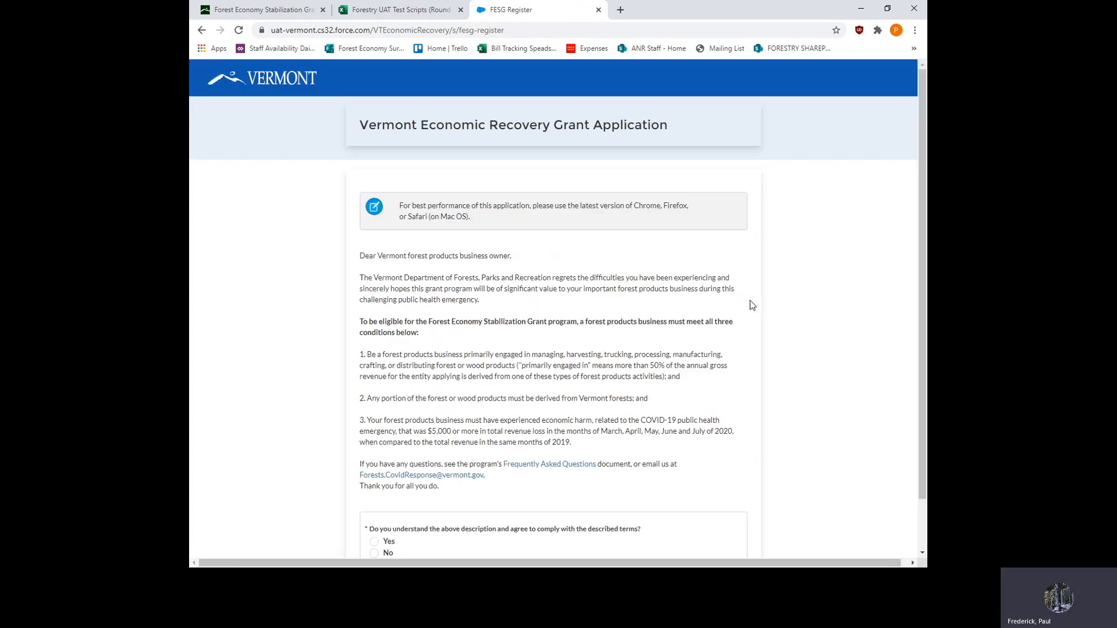
pyautogui.scroll(-1, 754, 298)
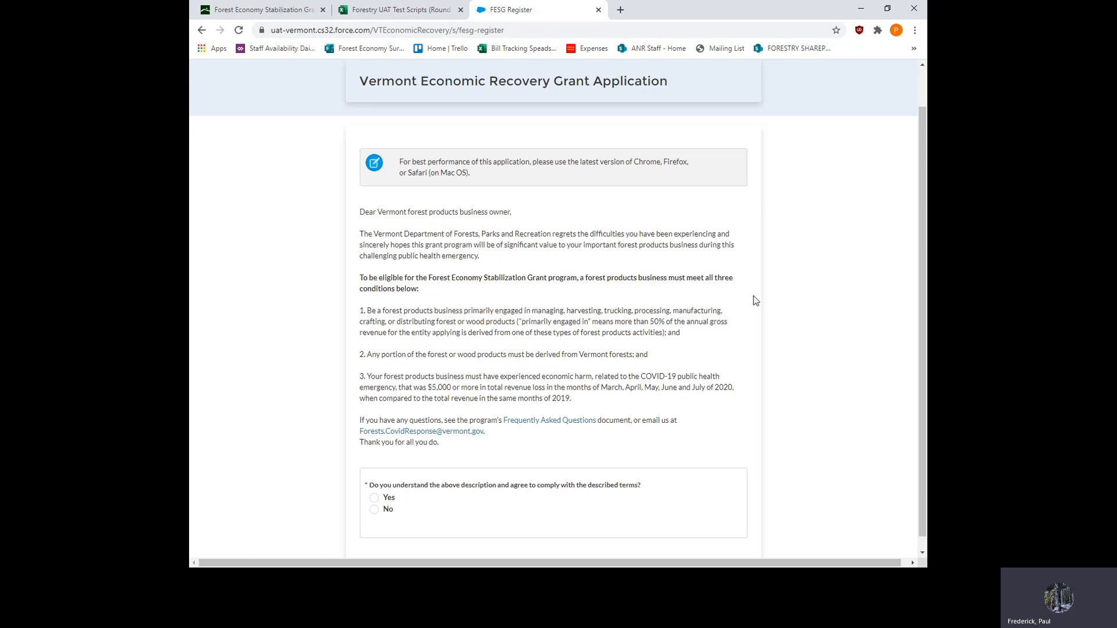
pyautogui.scroll(-1, 754, 297)
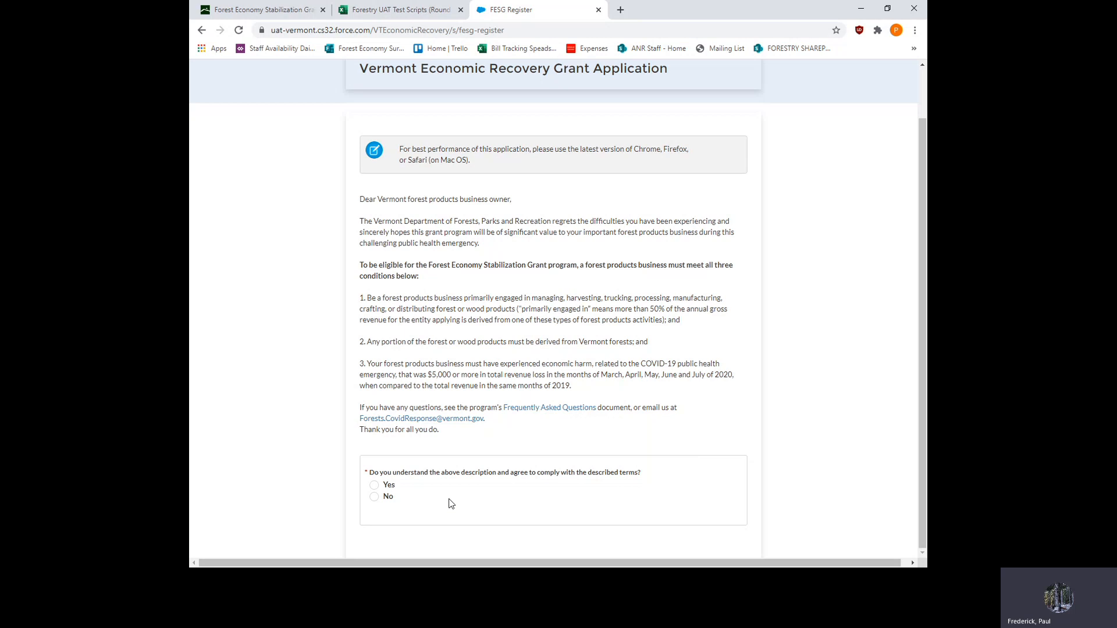
pyautogui.click(374, 487)
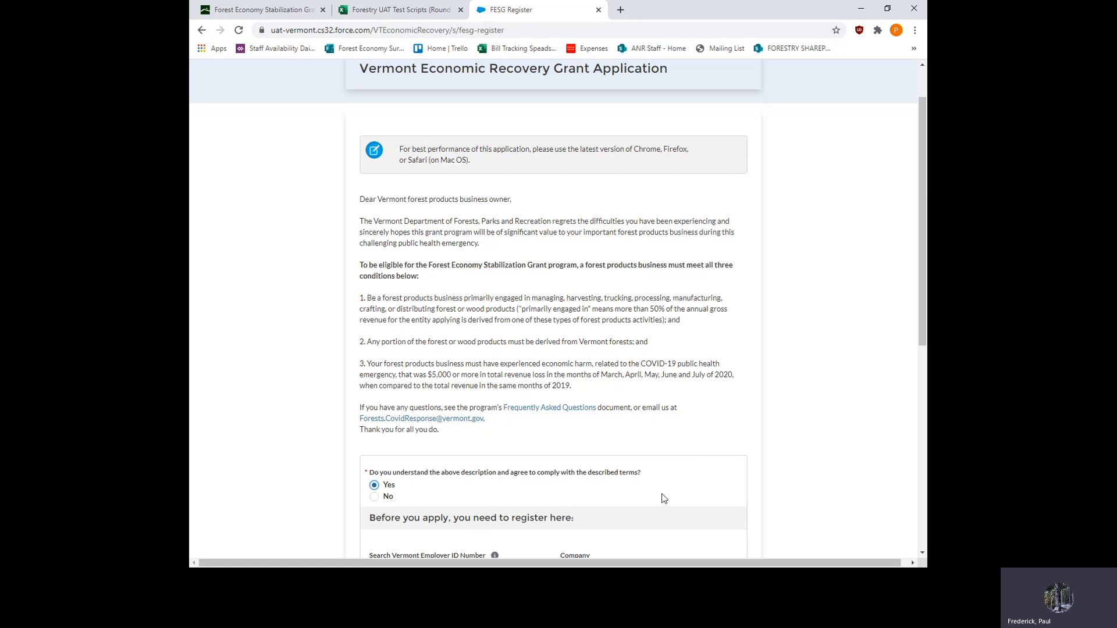
# - Start adding a new company with the business legal name Jones Veneer and the entity type C Corporation
pyautogui.scroll(-1, 666, 496)
pyautogui.scroll(-4, 667, 495)
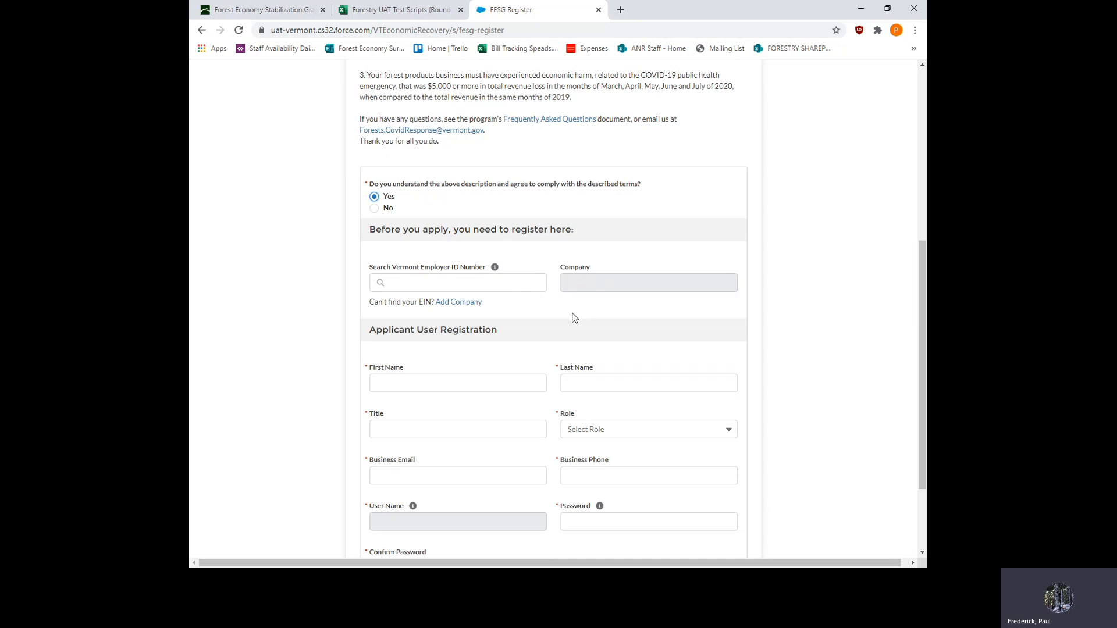
pyautogui.click(459, 303)
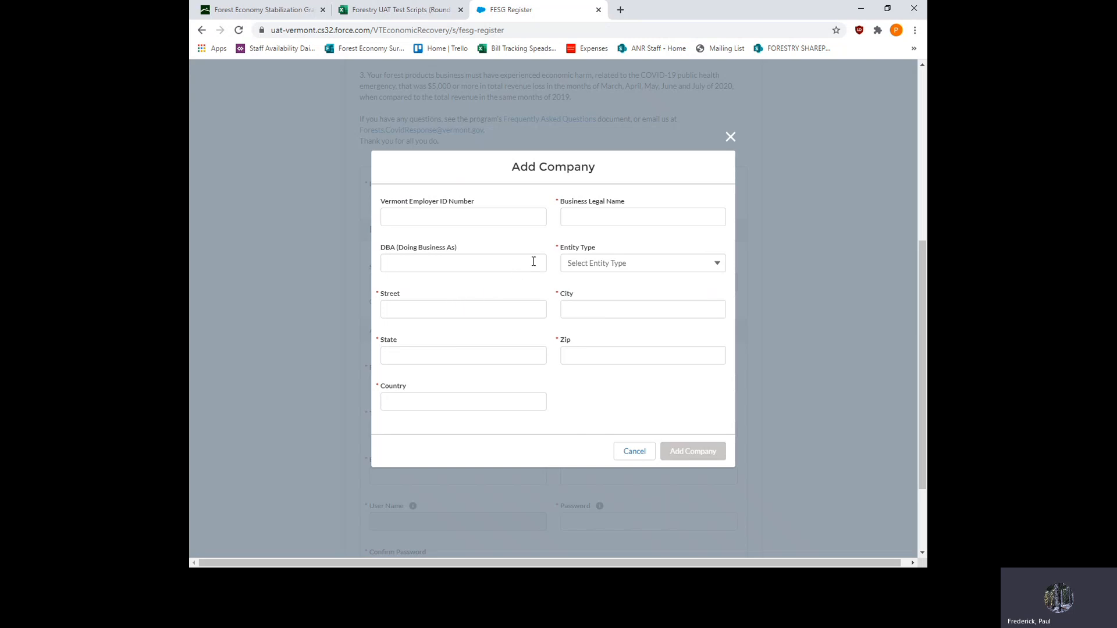
pyautogui.click(576, 219)
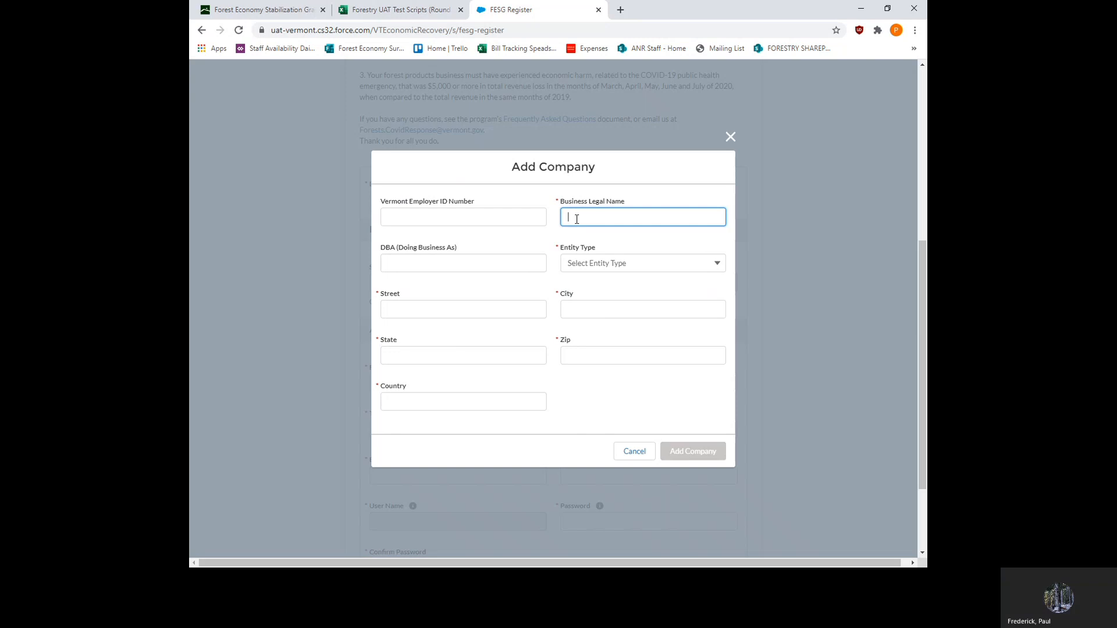
pyautogui.write('Jones Veneer')
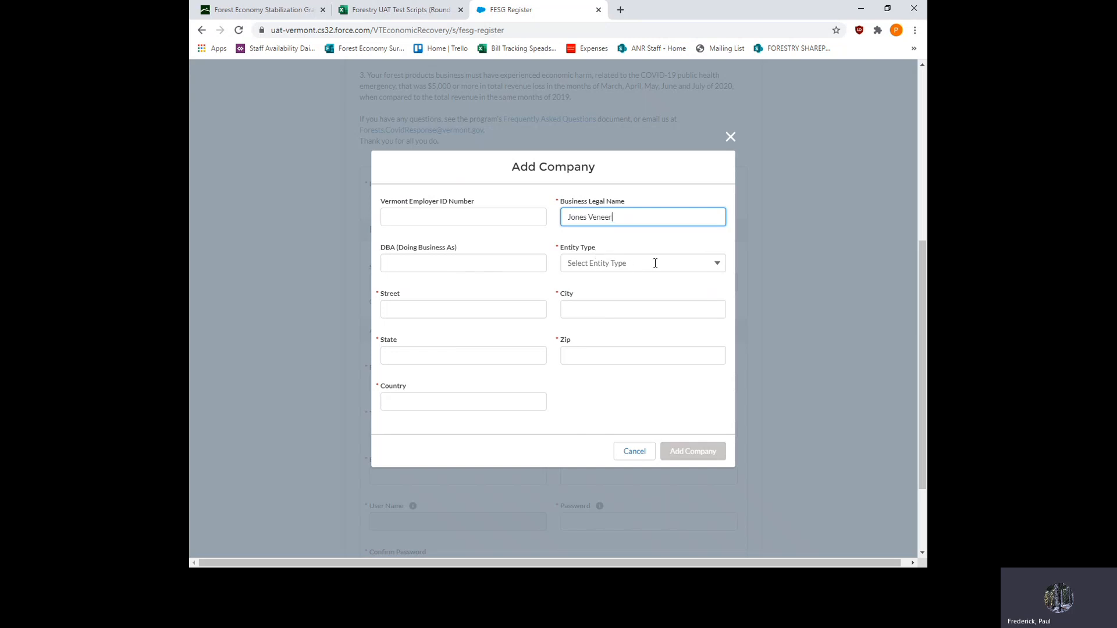
pyautogui.click(717, 263)
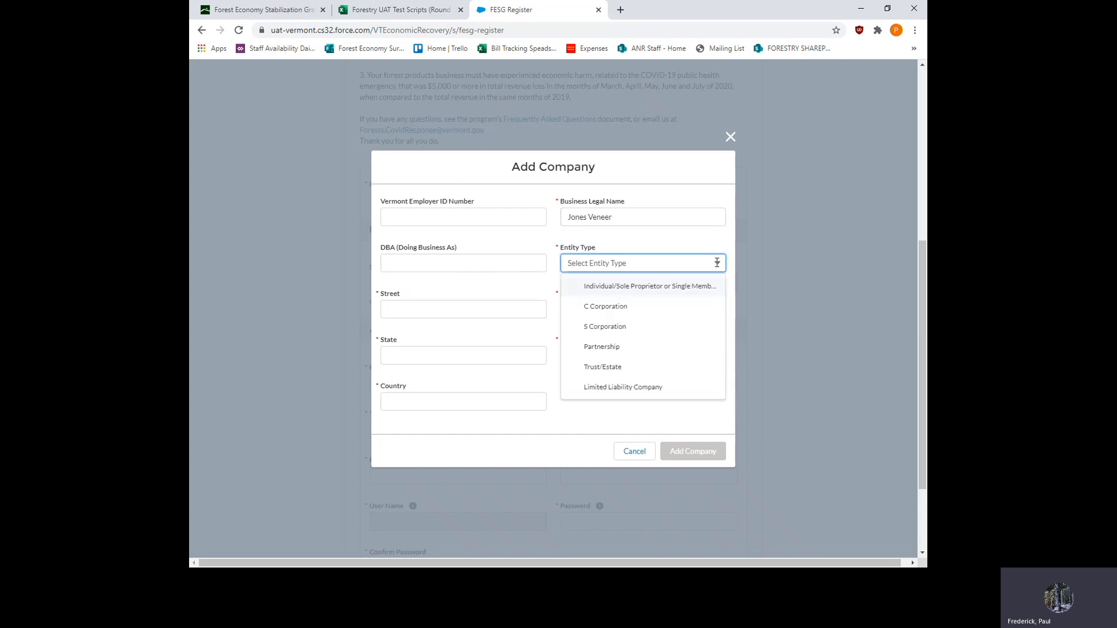
pyautogui.click(631, 307)
# - Enter the company's street address and city
pyautogui.click(507, 310)
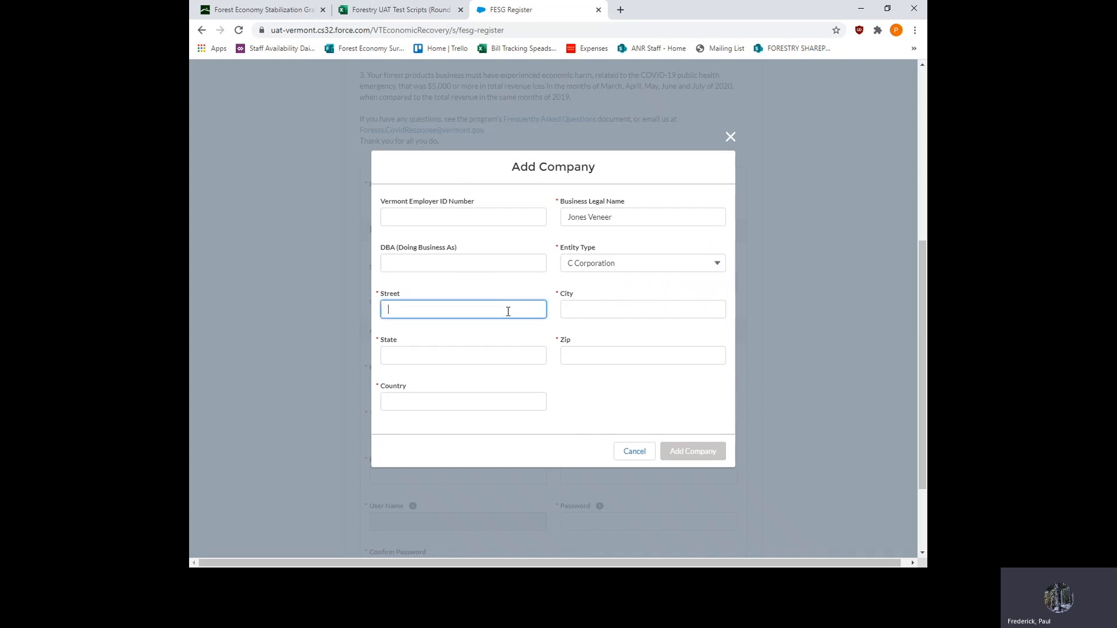
pyautogui.write('Mill St')
pyautogui.click(569, 309)
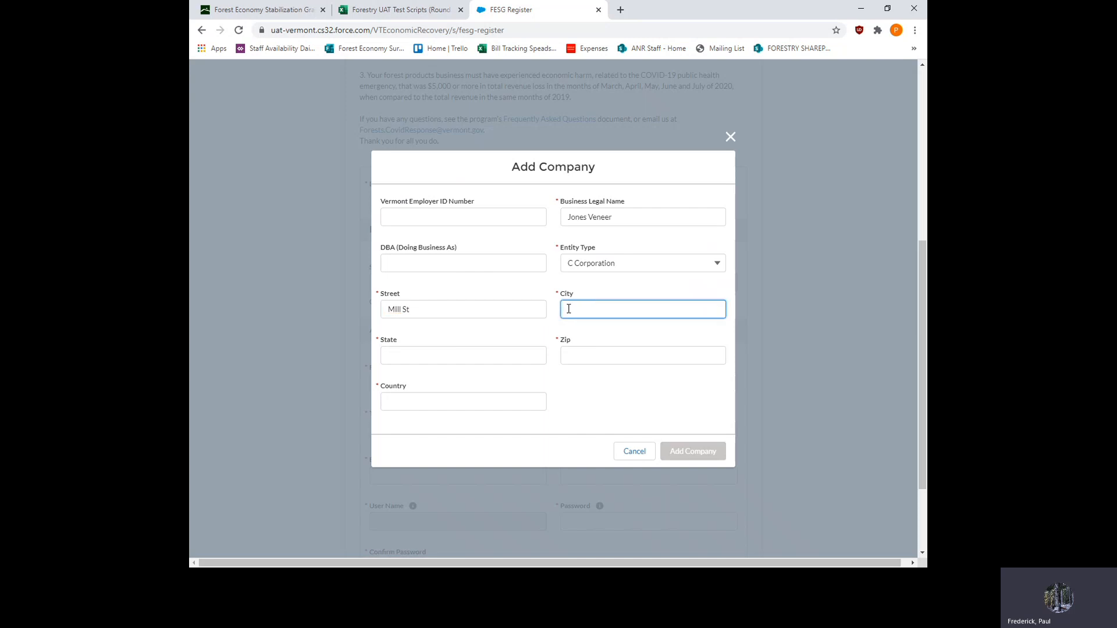
pyautogui.write('Tom')
pyautogui.write('e')
pyautogui.write('where')
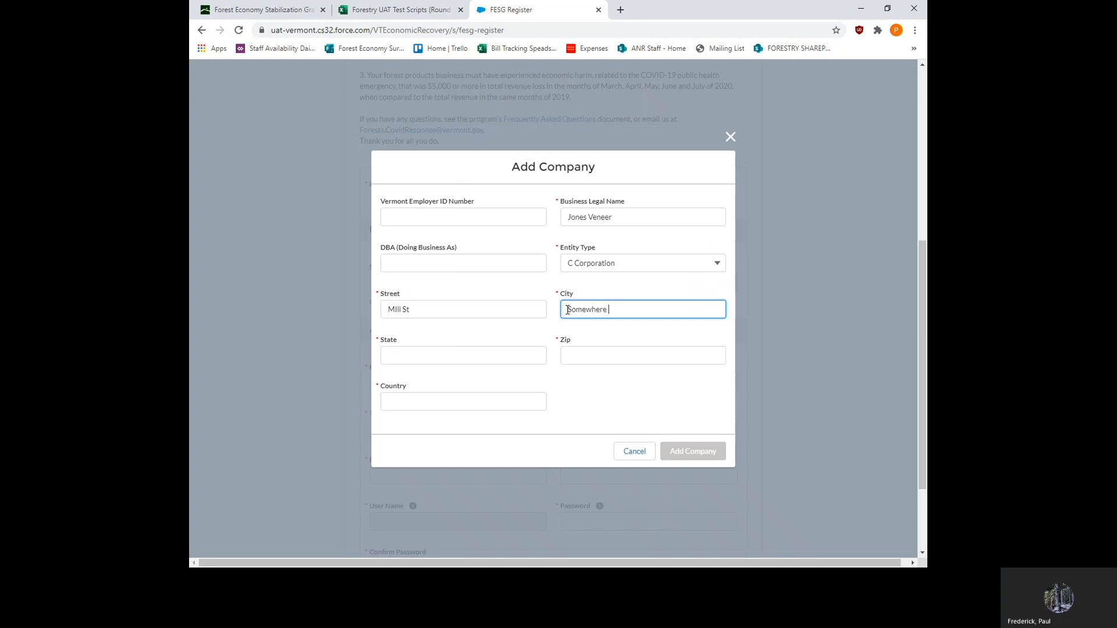
# - Fill in the company's state, ZIP code and country, and add the company to the registration
pyautogui.click(484, 359)
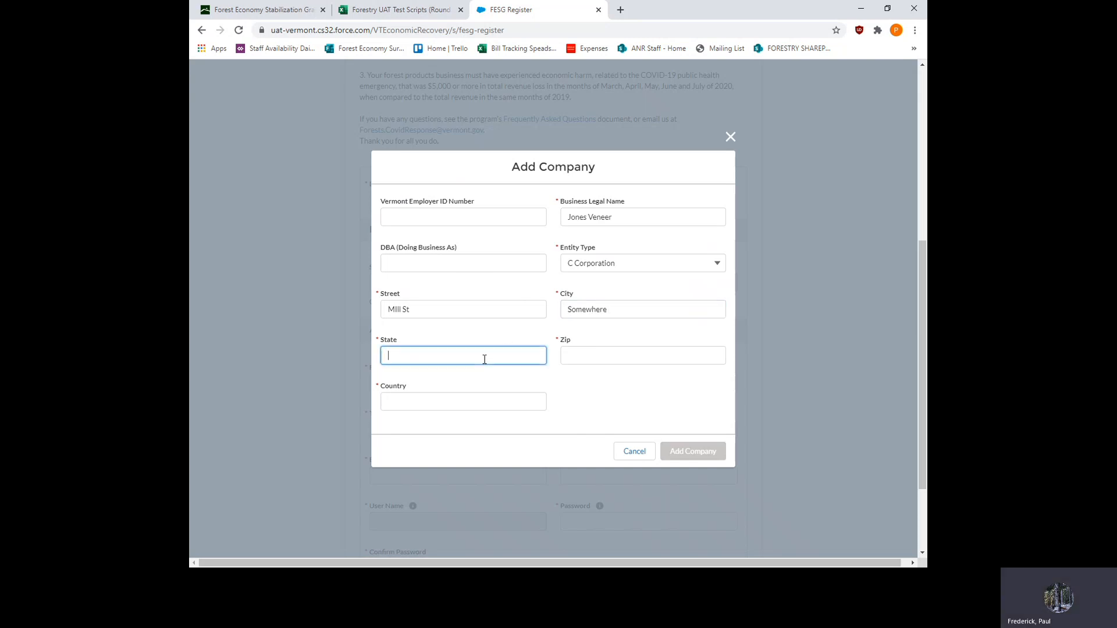
pyautogui.write('VT')
pyautogui.click(569, 356)
pyautogui.write('00')
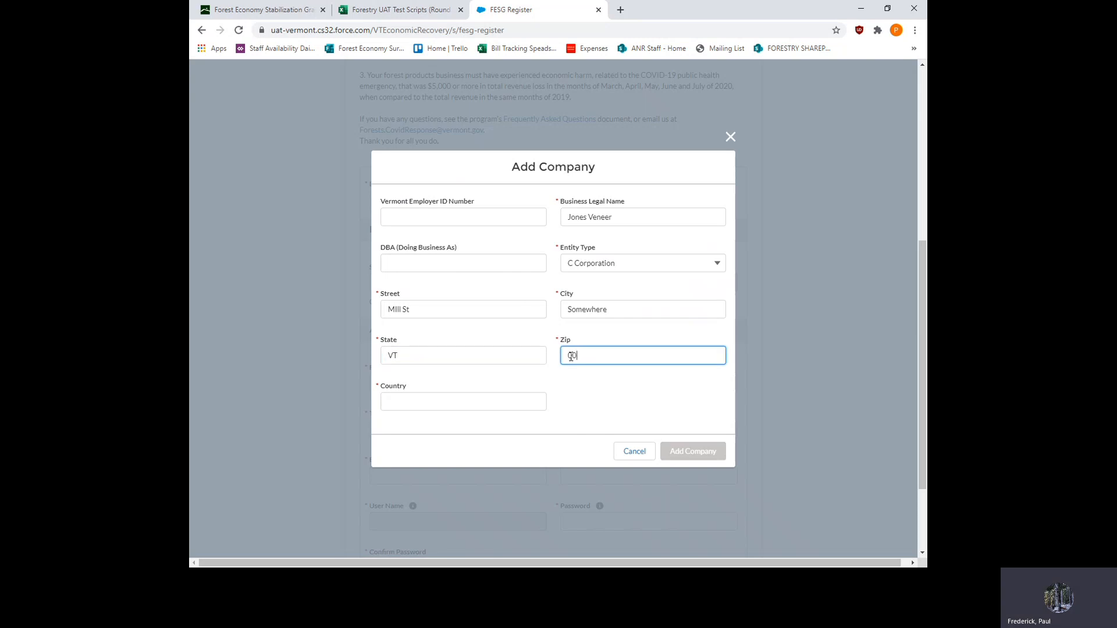
pyautogui.write('000')
pyautogui.click(484, 403)
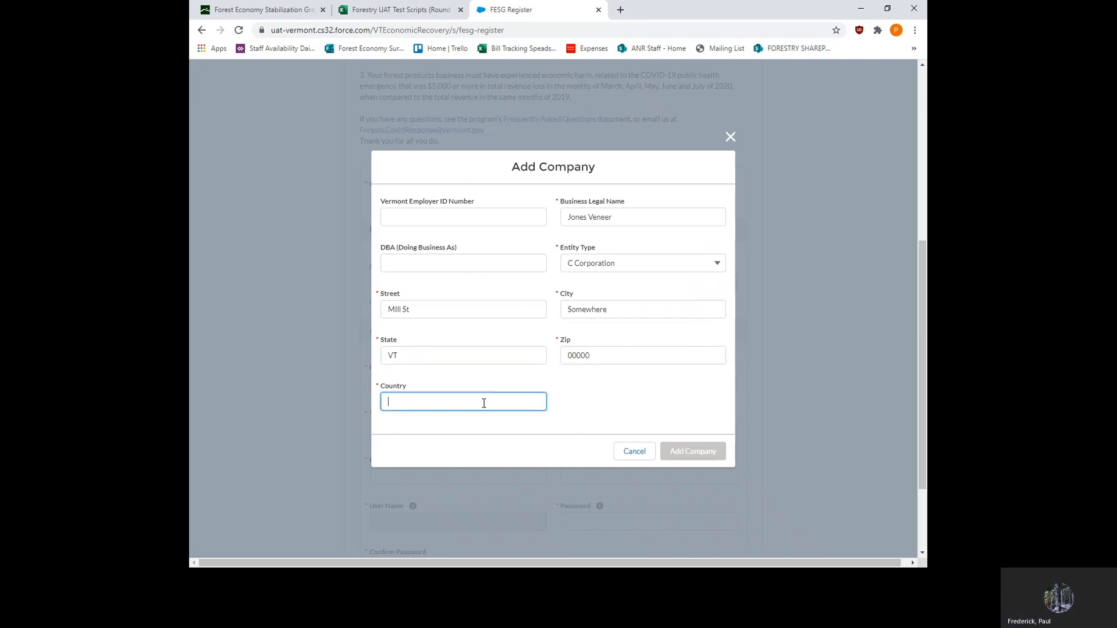
pyautogui.write('USA')
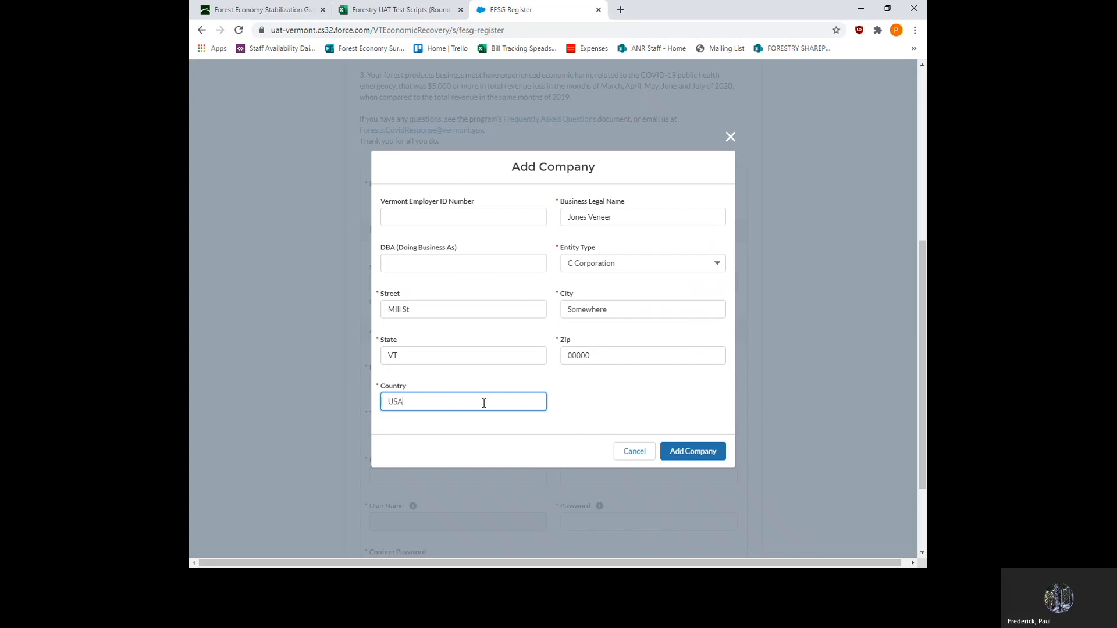
pyautogui.click(691, 453)
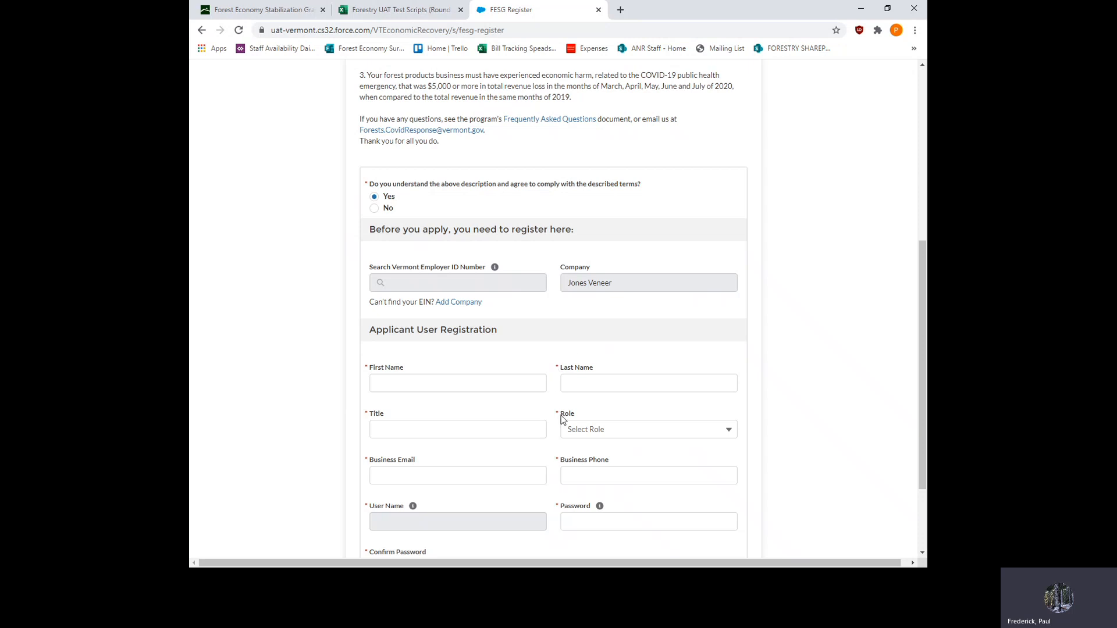
# - Enter the applicant's first and last name in the applicant user registration
pyautogui.click(428, 384)
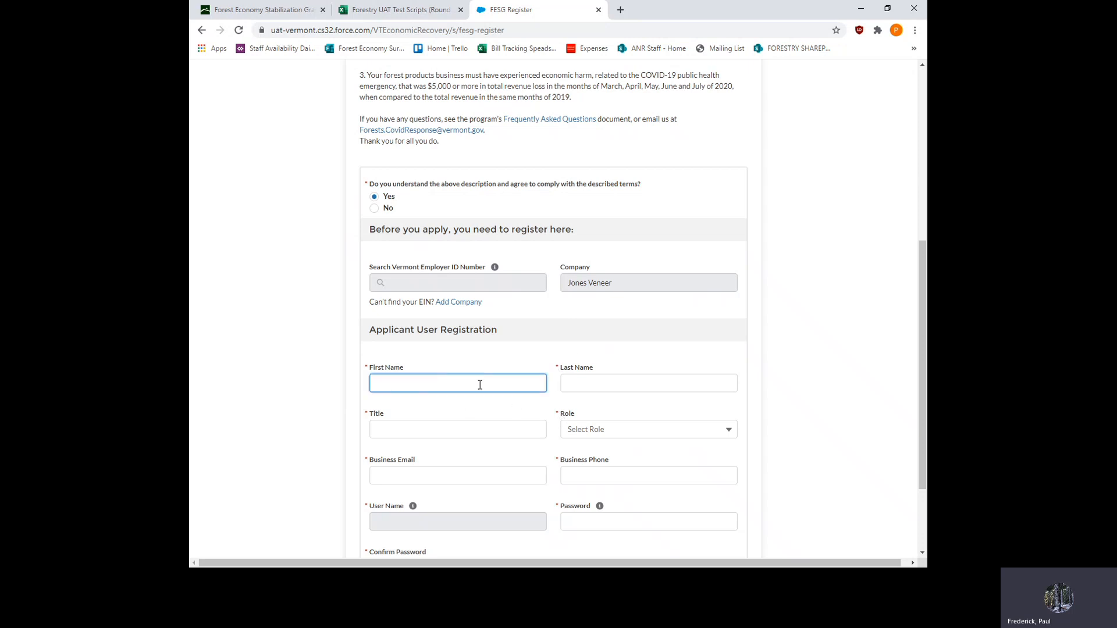
pyautogui.write('Joe')
pyautogui.click(575, 381)
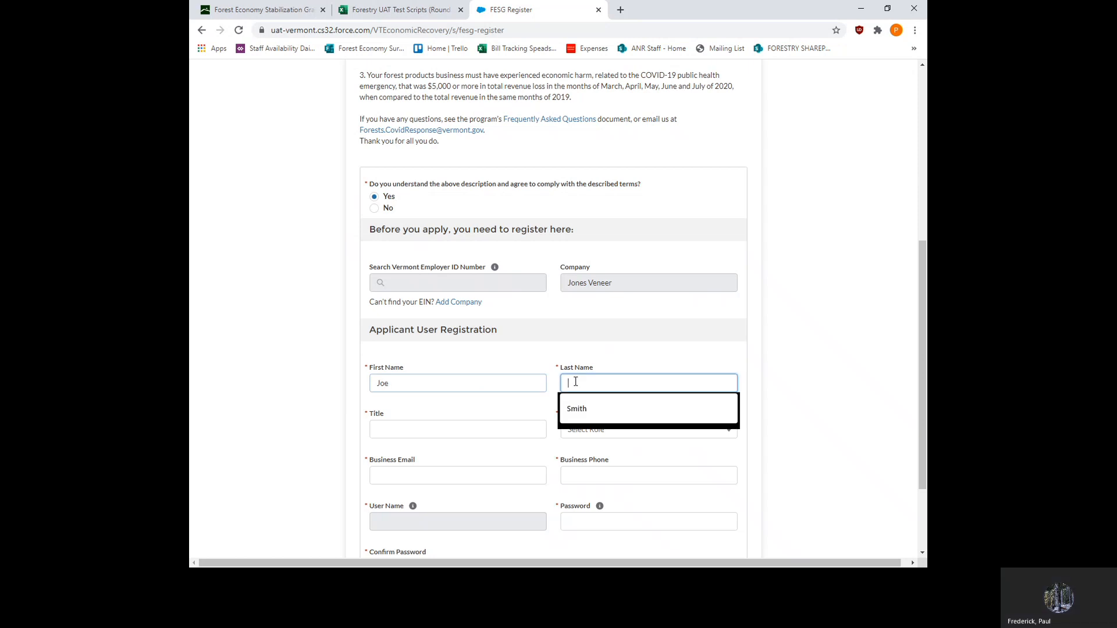
pyautogui.write('Jones')
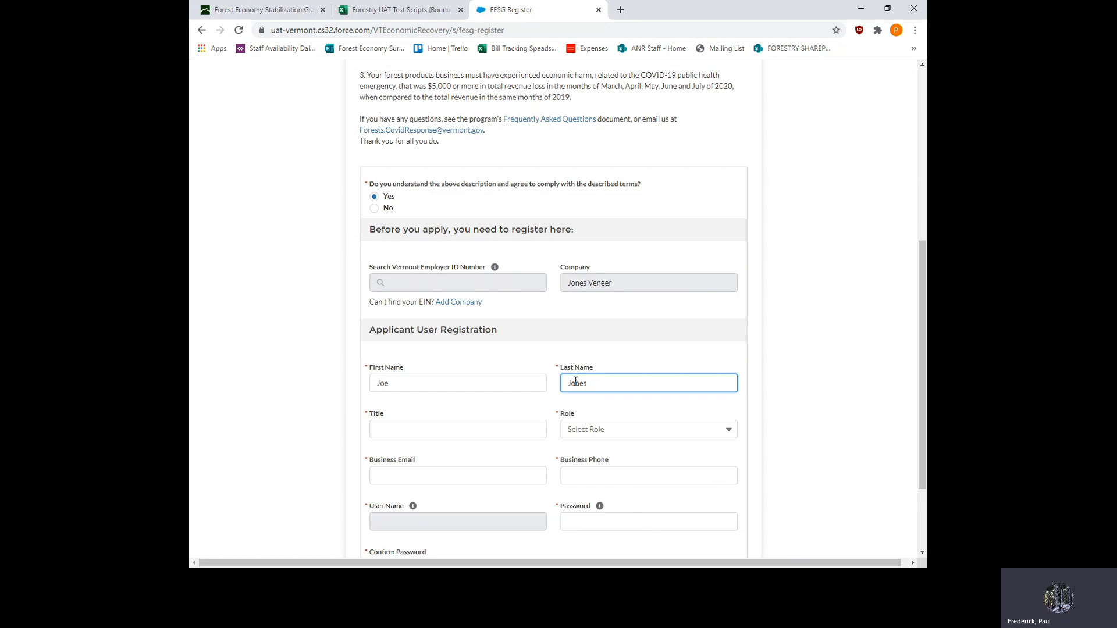
# - Set the applicant's title to CEO and the role to Owner
pyautogui.scroll(-1, 547, 372)
pyautogui.click(457, 425)
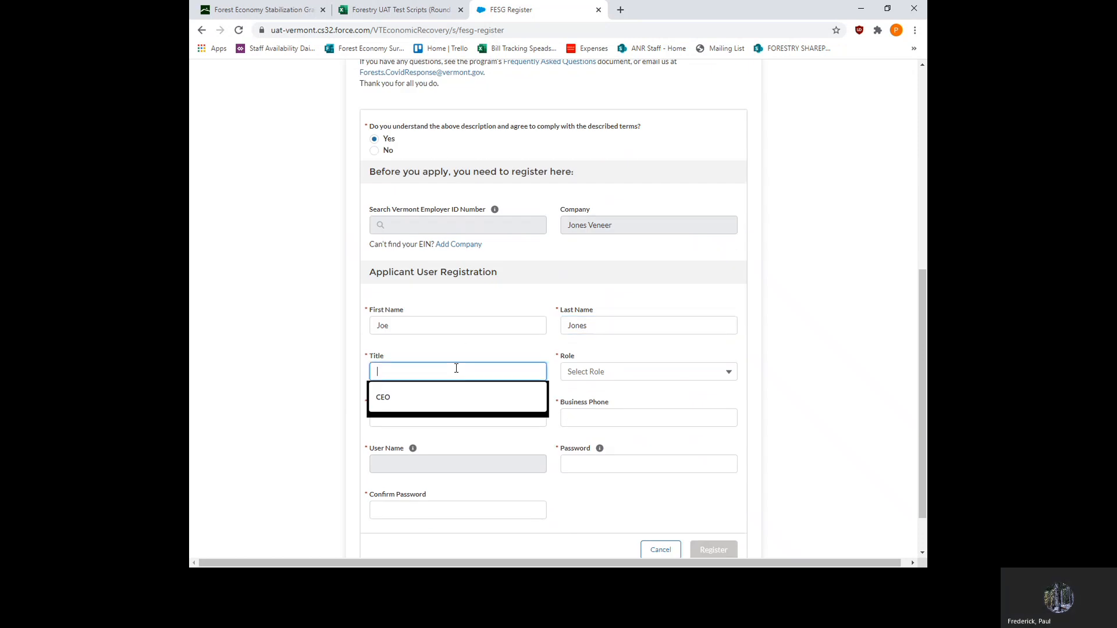
pyautogui.click(389, 398)
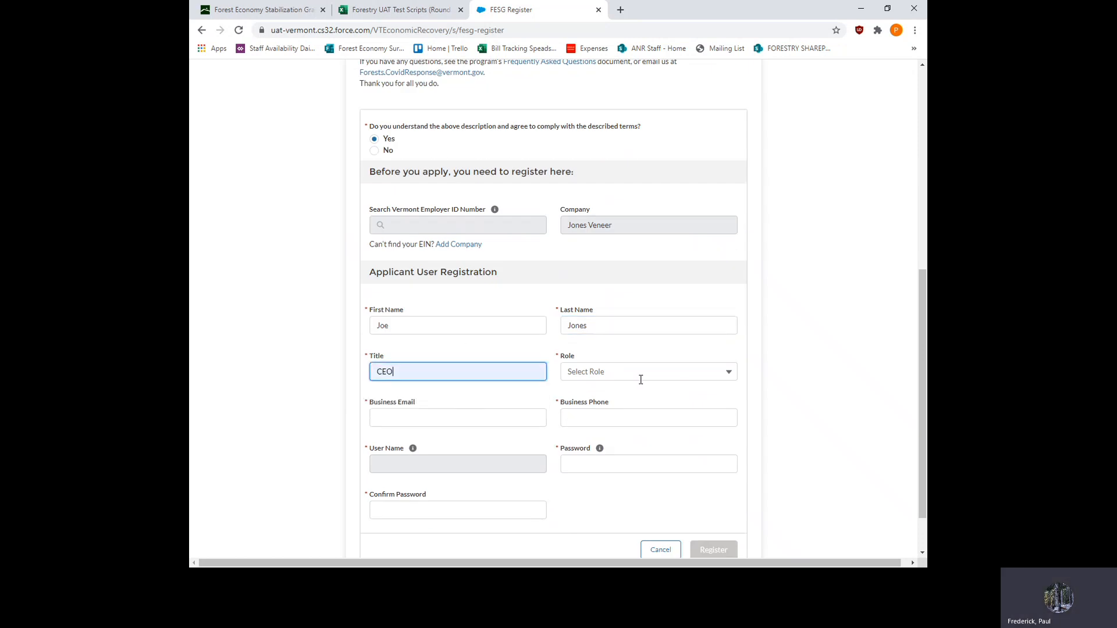
pyautogui.click(732, 375)
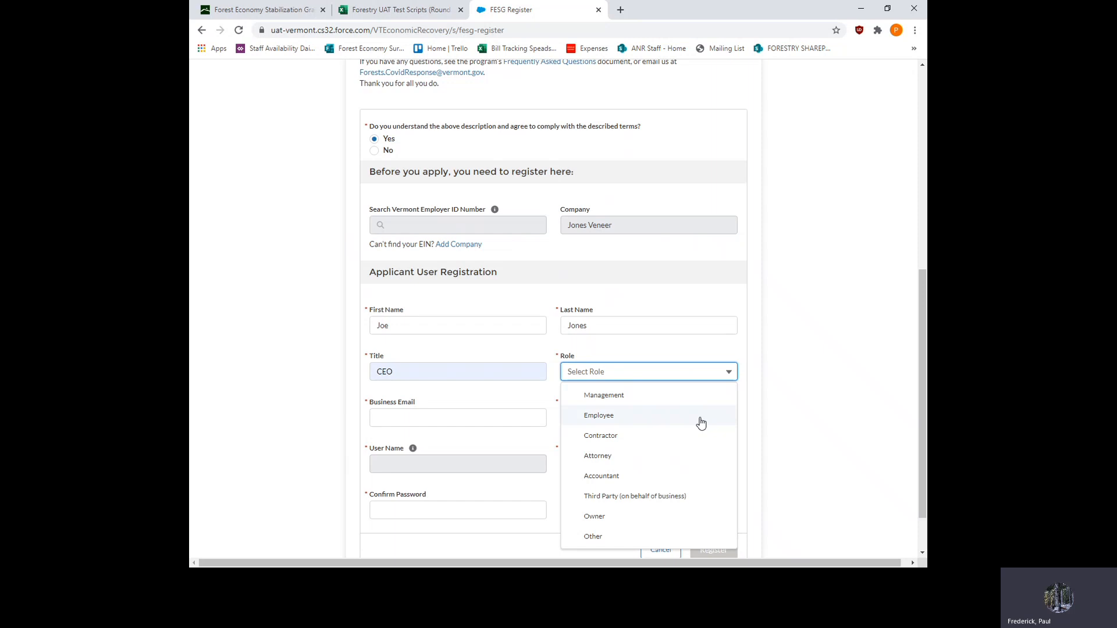
pyautogui.click(599, 517)
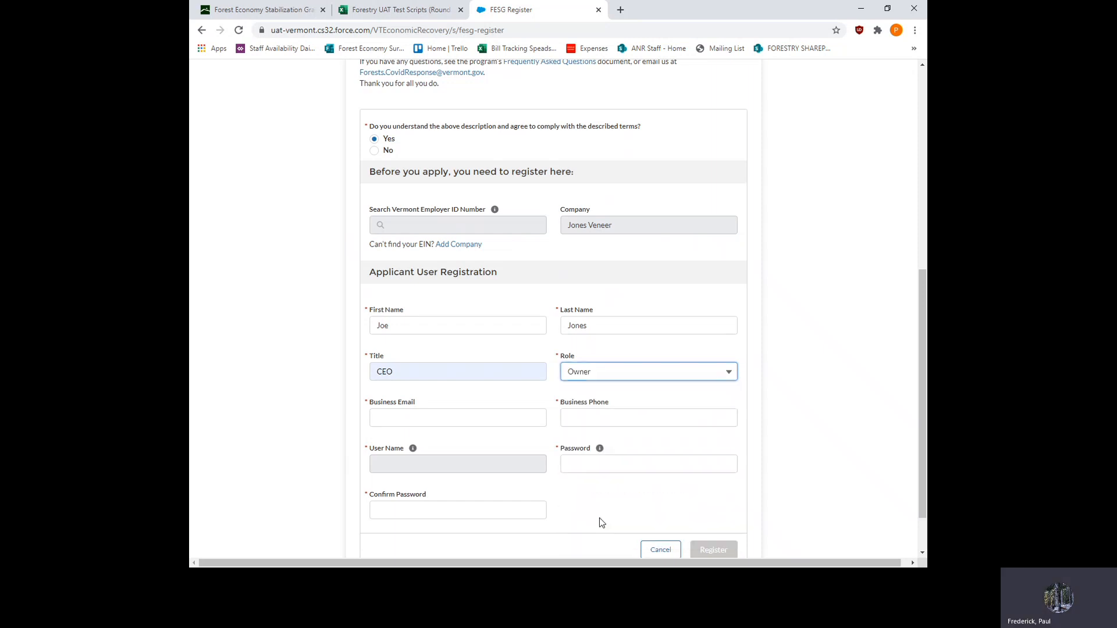
# - Fill in the applicant's business email and business phone number
pyautogui.click(475, 416)
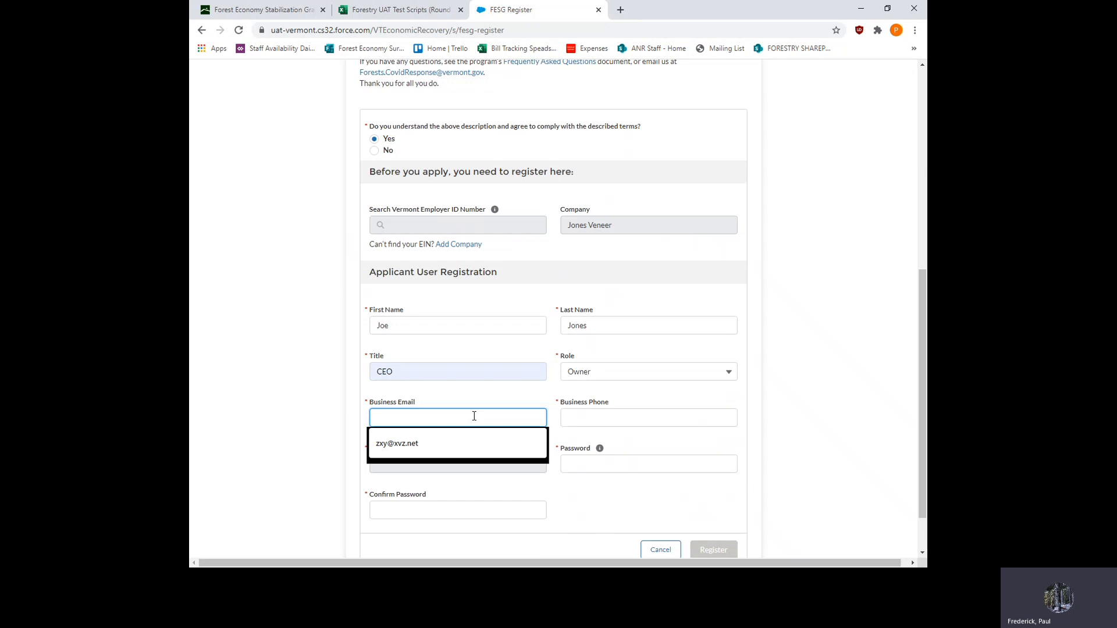
pyautogui.write('x')
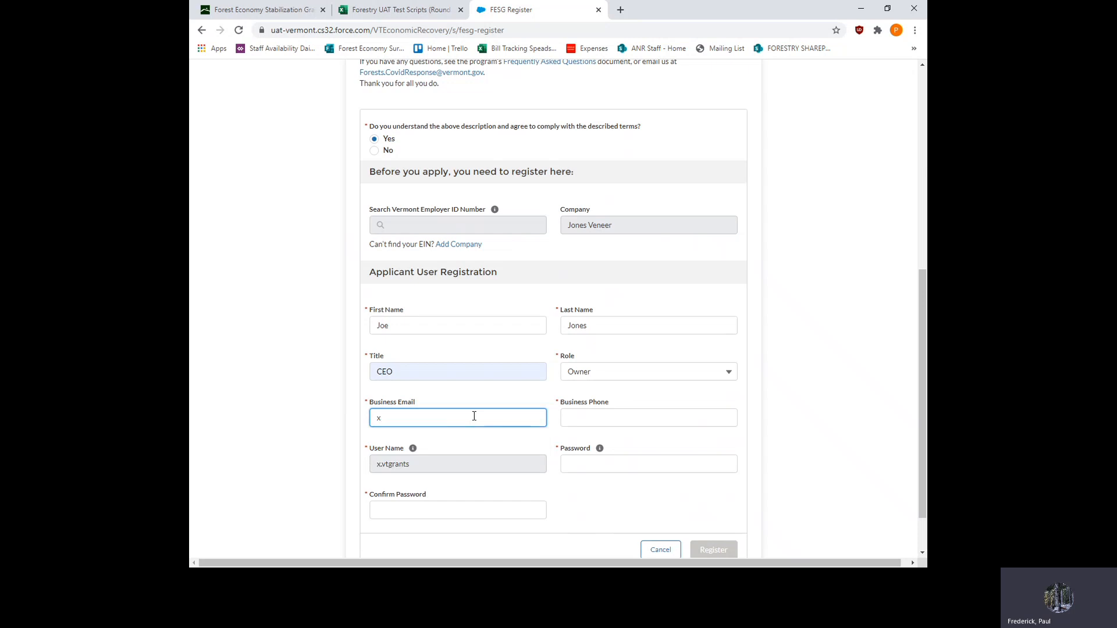
pyautogui.write('yz')
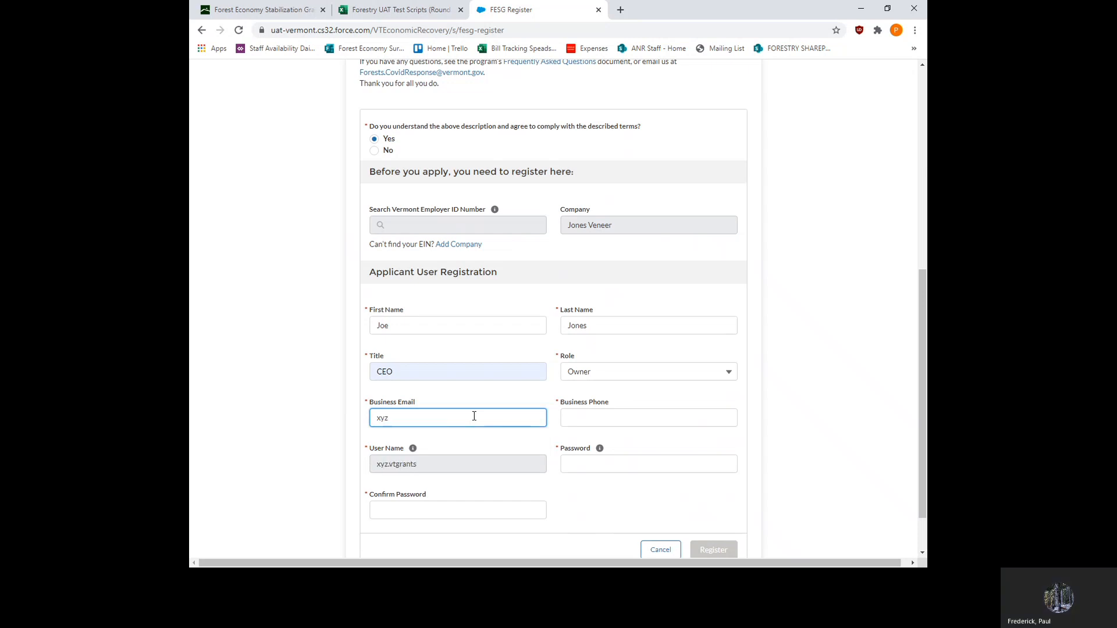
pyautogui.write('@')
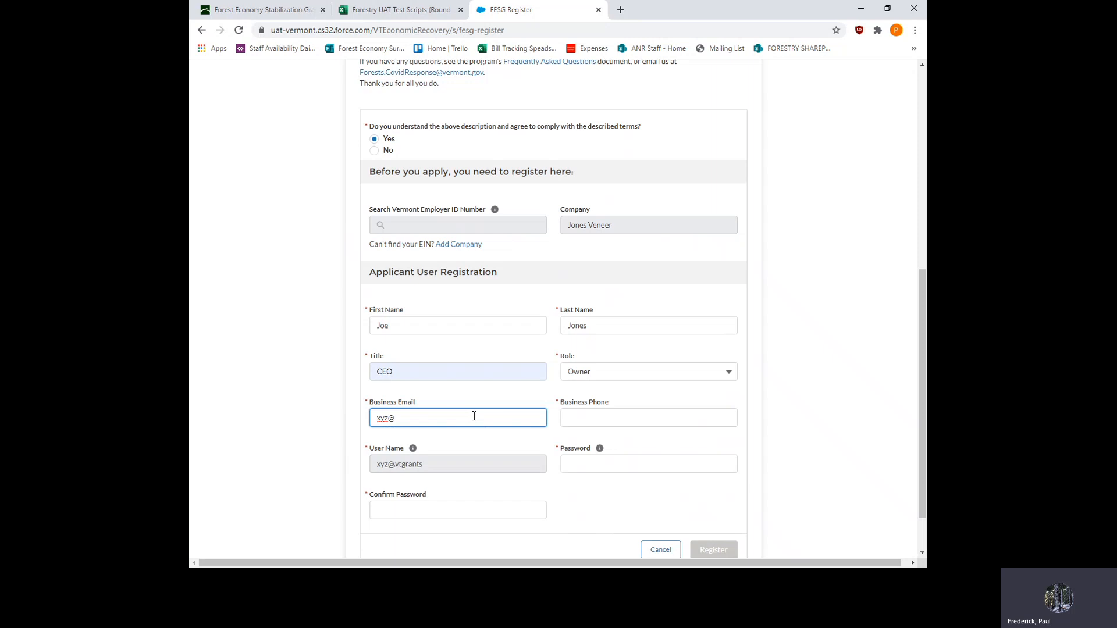
pyautogui.write('xxx.net')
pyautogui.click(596, 418)
pyautogui.click(600, 441)
# - Enter the account password for the applicant
pyautogui.click(596, 465)
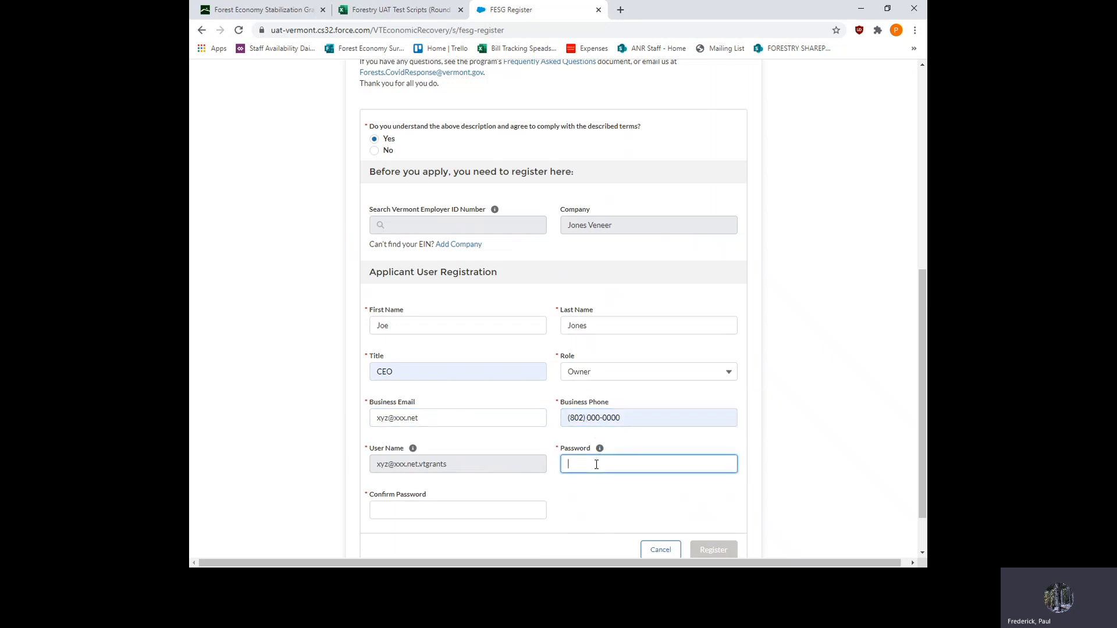
pyautogui.write('P')
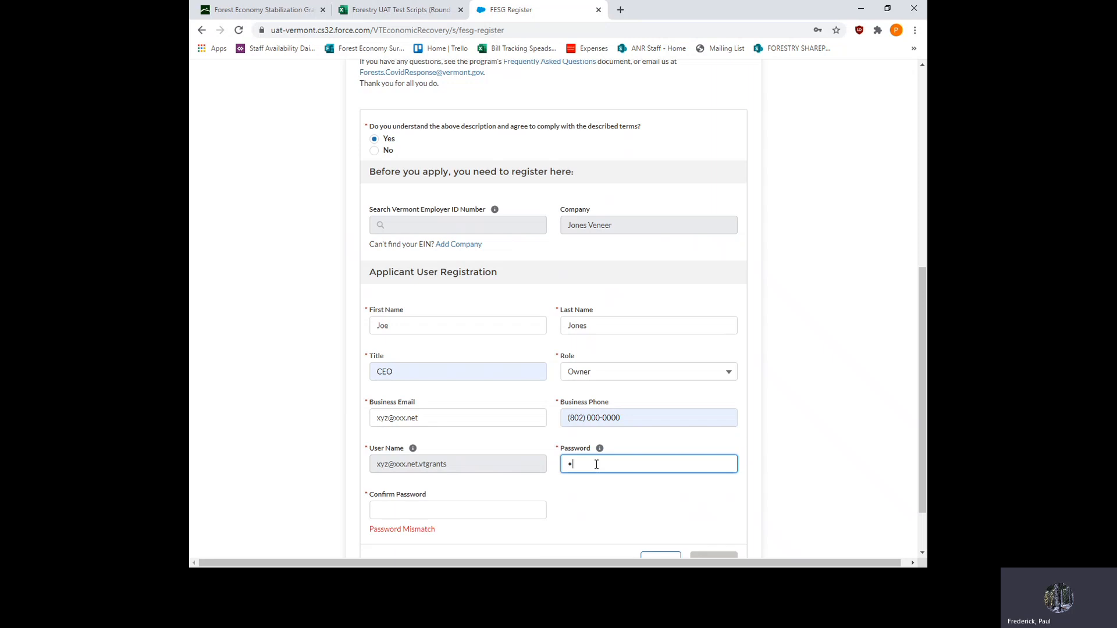
pyautogui.write('assword1')
pyautogui.press('BackSpace')
pyautogui.write('•••')
# - Repeat the account password in the confirmation field and submit the registration
pyautogui.click(442, 516)
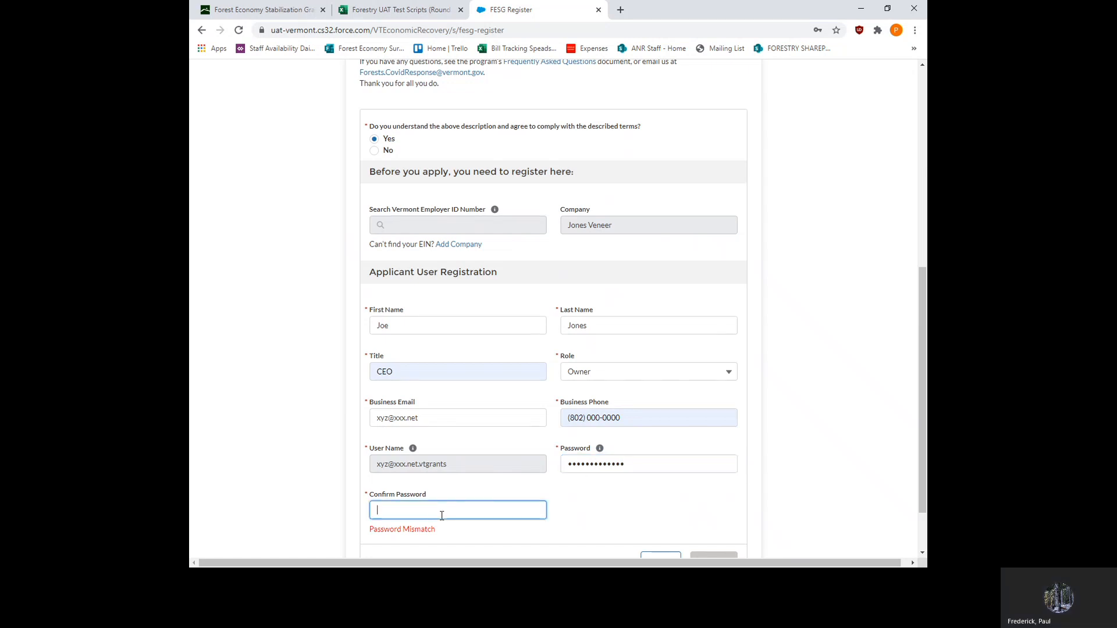
pyautogui.write('••••••')
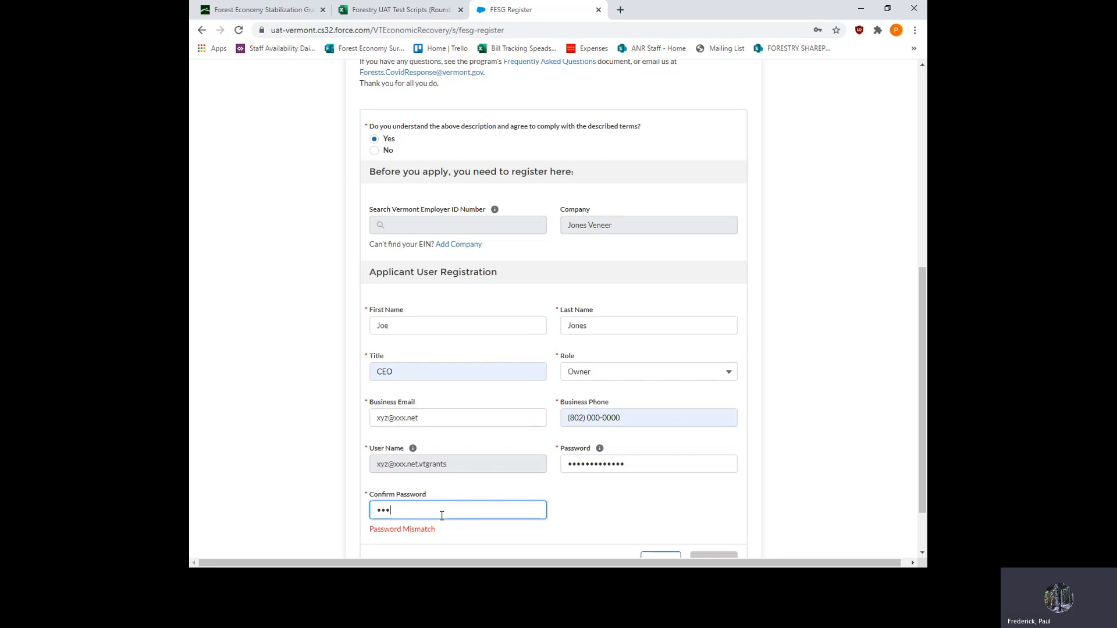
pyautogui.write('•••••••')
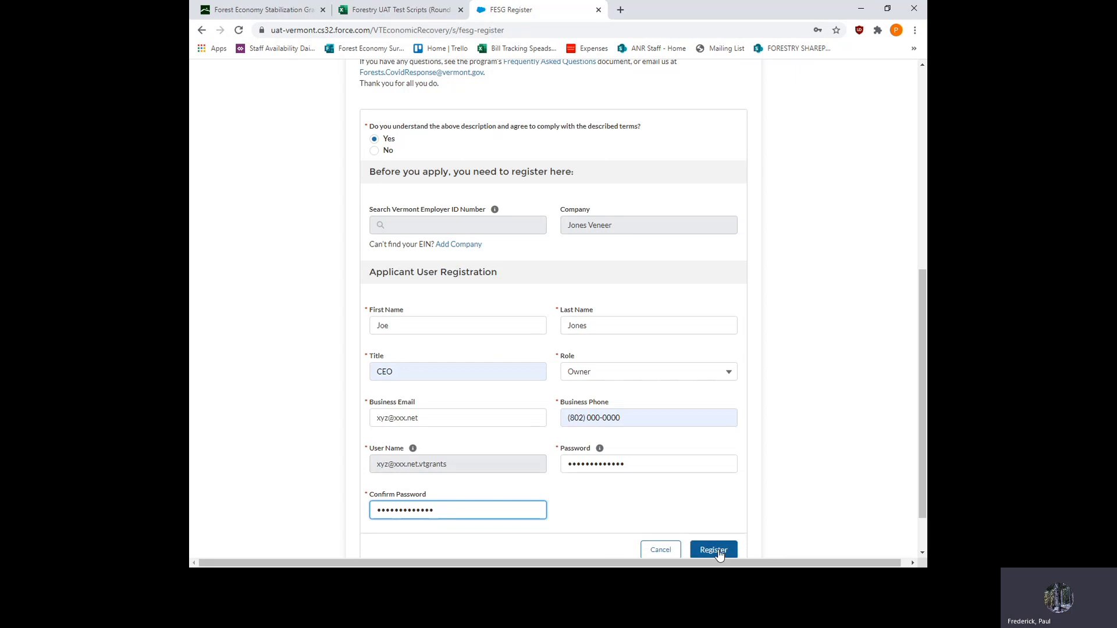
pyautogui.scroll(-1, 720, 555)
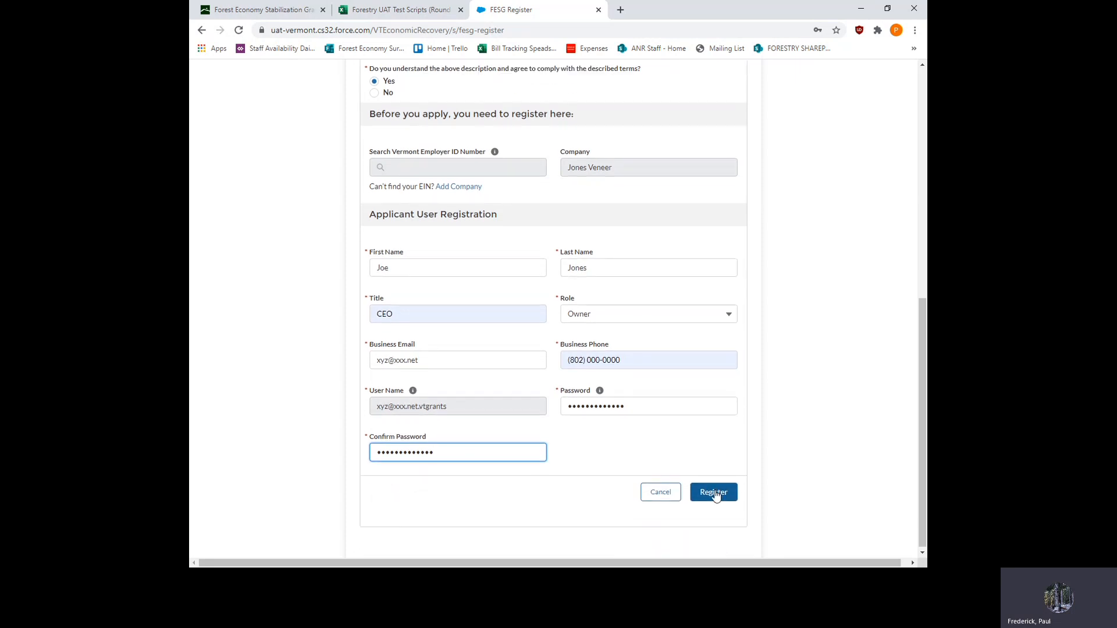
pyautogui.click(714, 494)
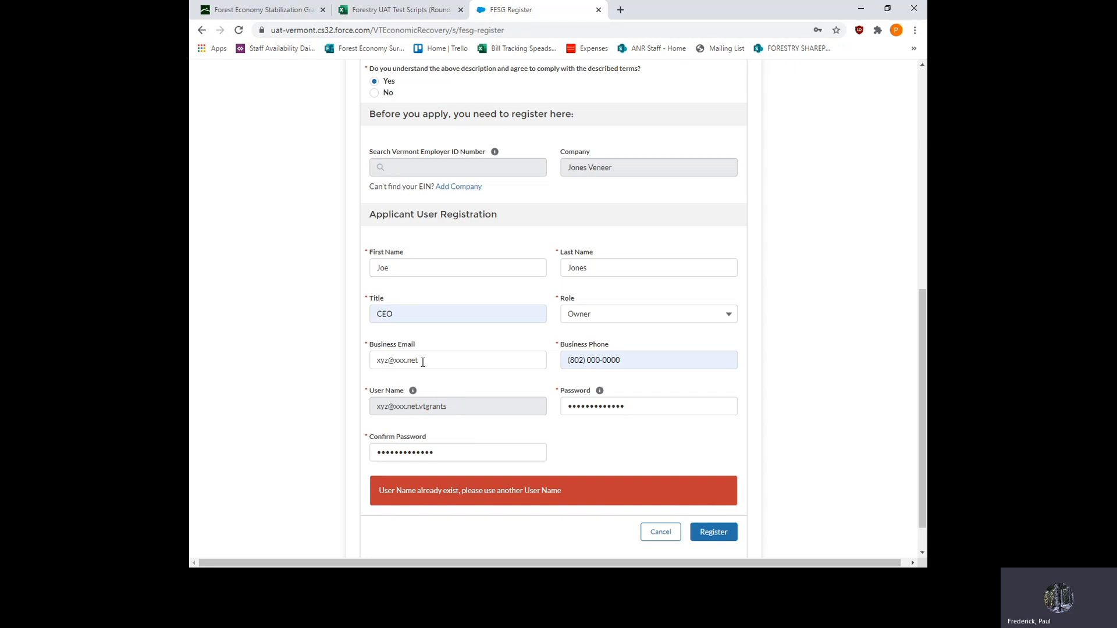
# - Replace the applicant's business email with a different address and resubmit the registration
pyautogui.moveTo(423, 361); pyautogui.dragTo(373, 365)
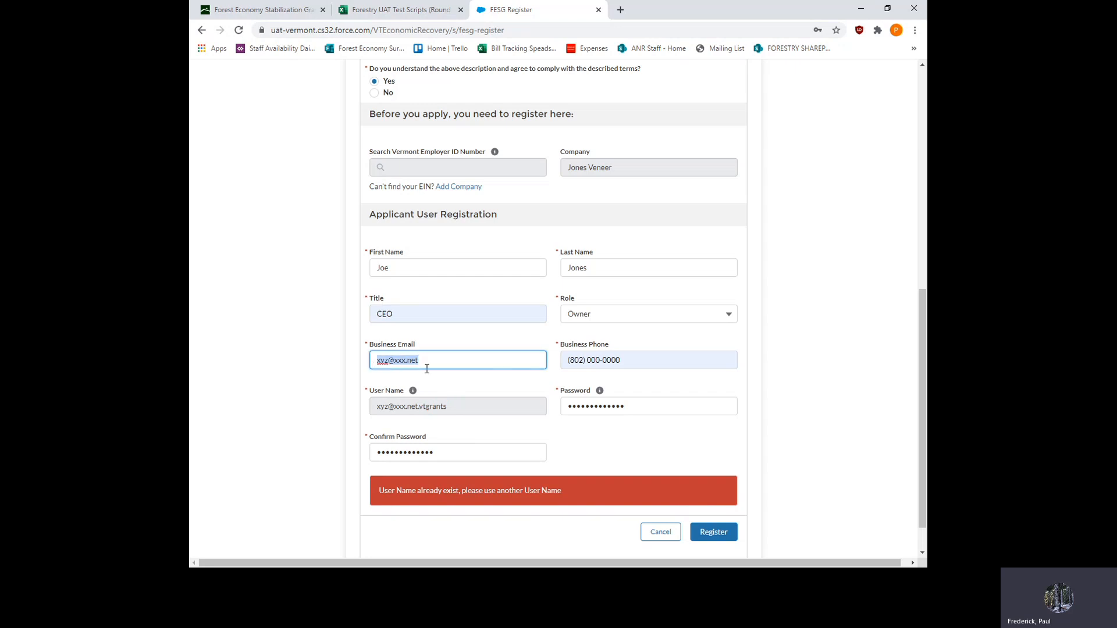
pyautogui.write('zzz')
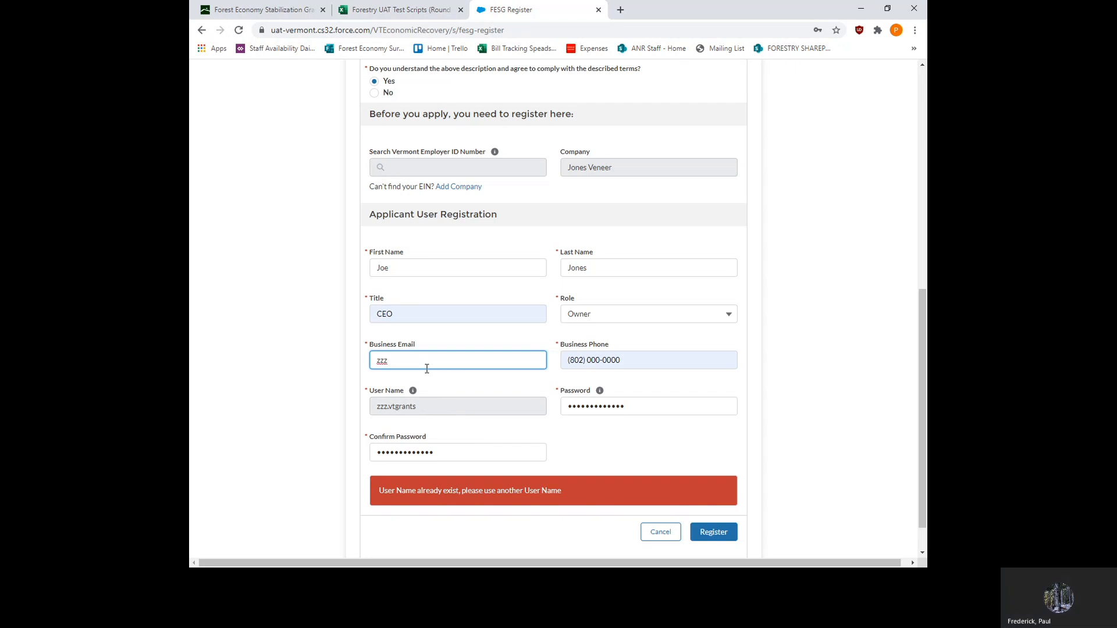
pyautogui.write('@xxx.')
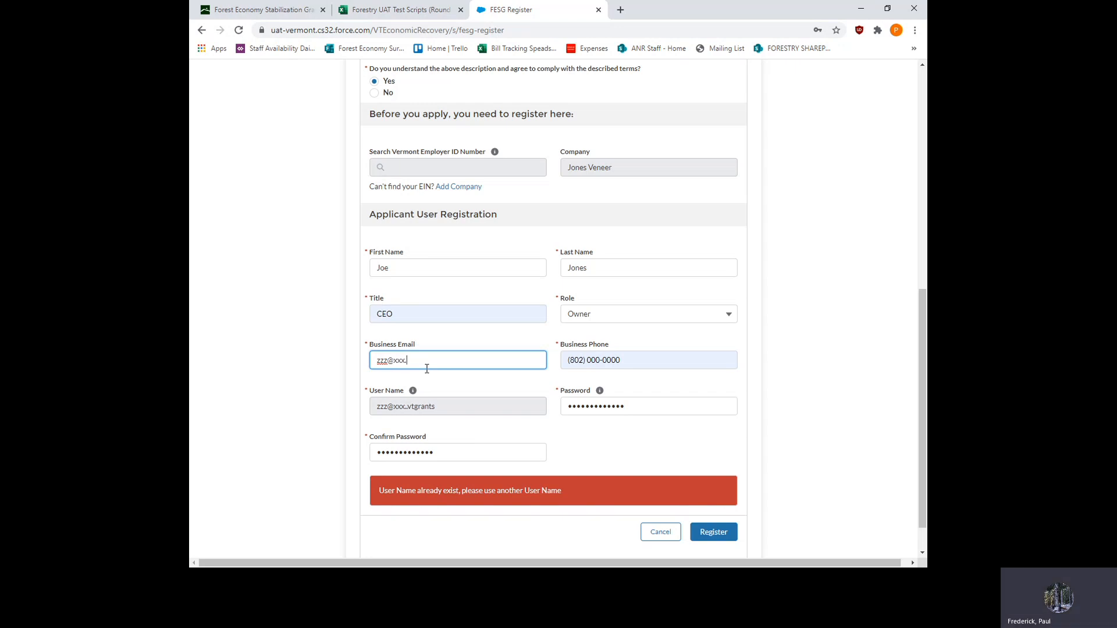
pyautogui.write('net')
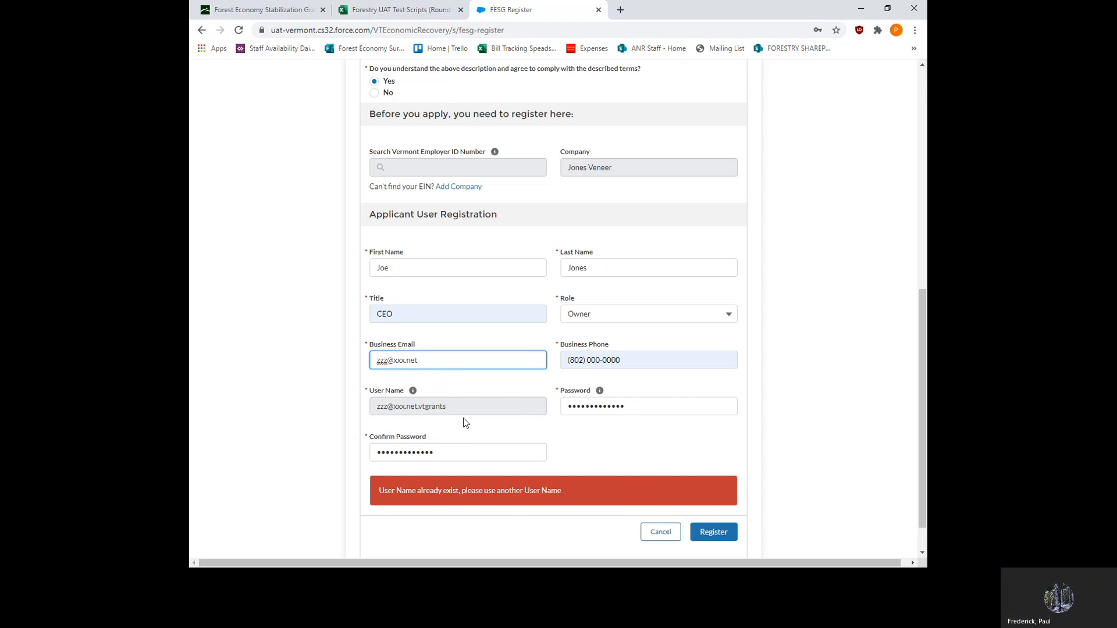
pyautogui.click(580, 439)
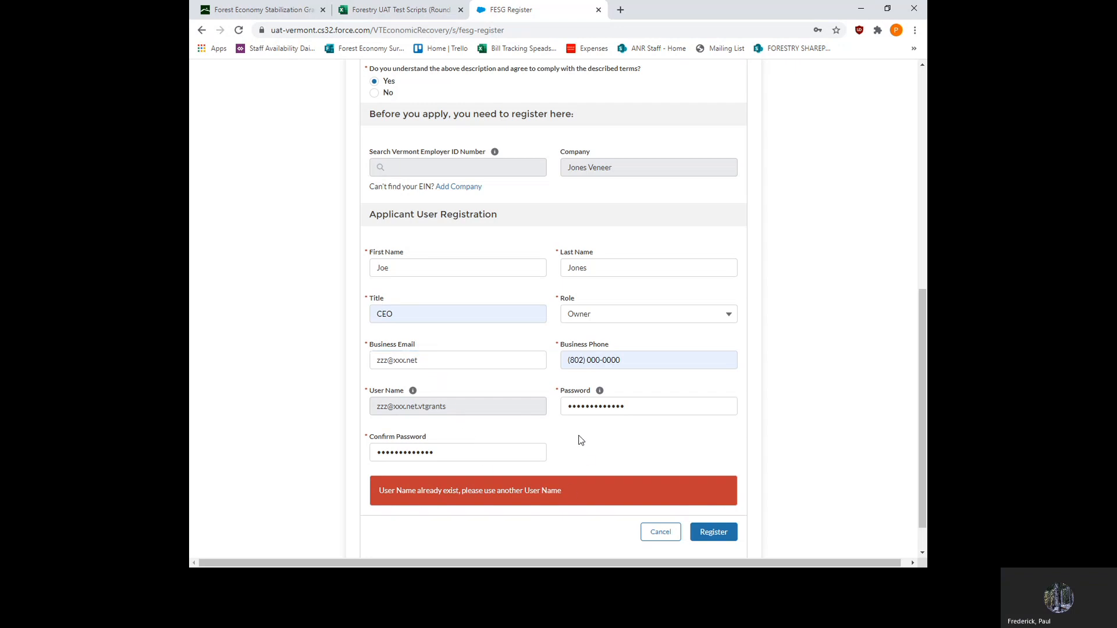
pyautogui.click(709, 532)
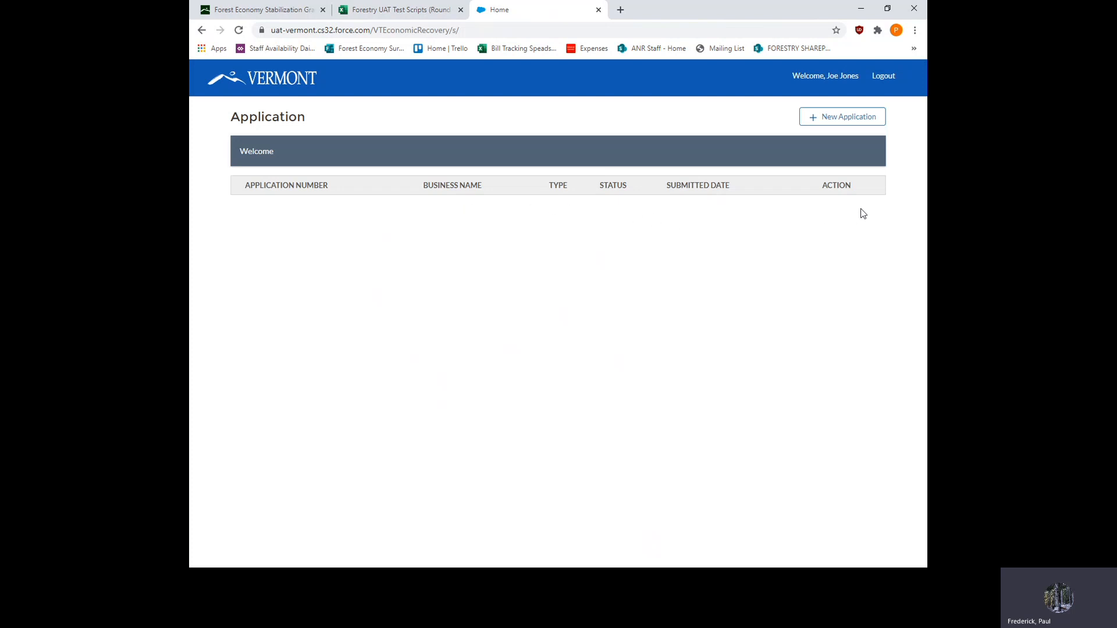
# - Create a new application for The Vermont Forest Economy Stabilization Grant
pyautogui.click(845, 118)
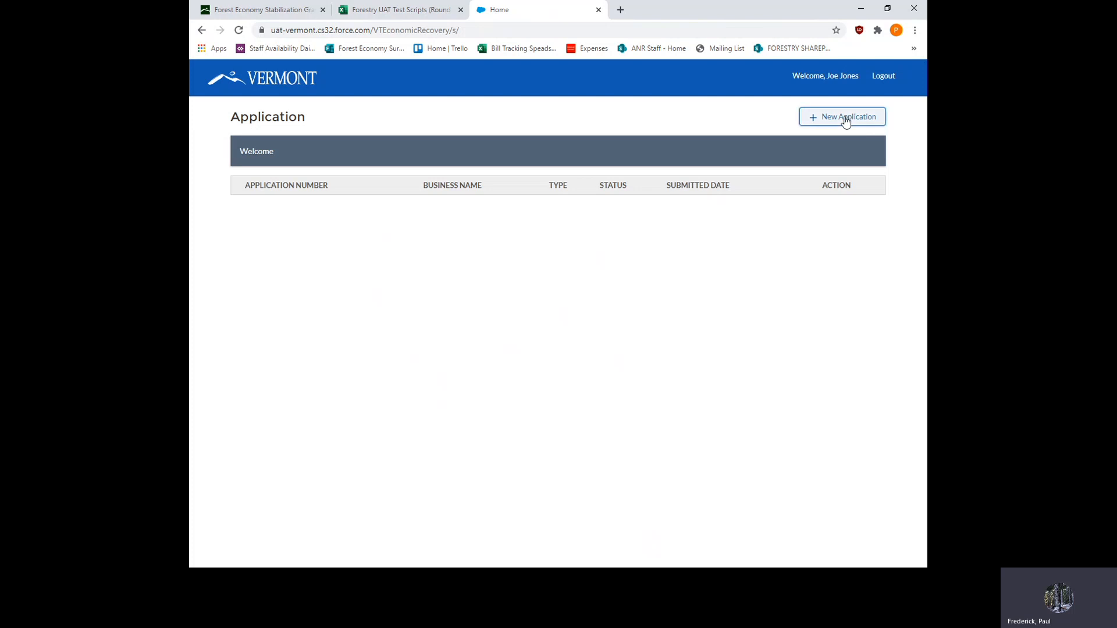
pyautogui.moveTo(813, 160); pyautogui.dragTo(809, 200)
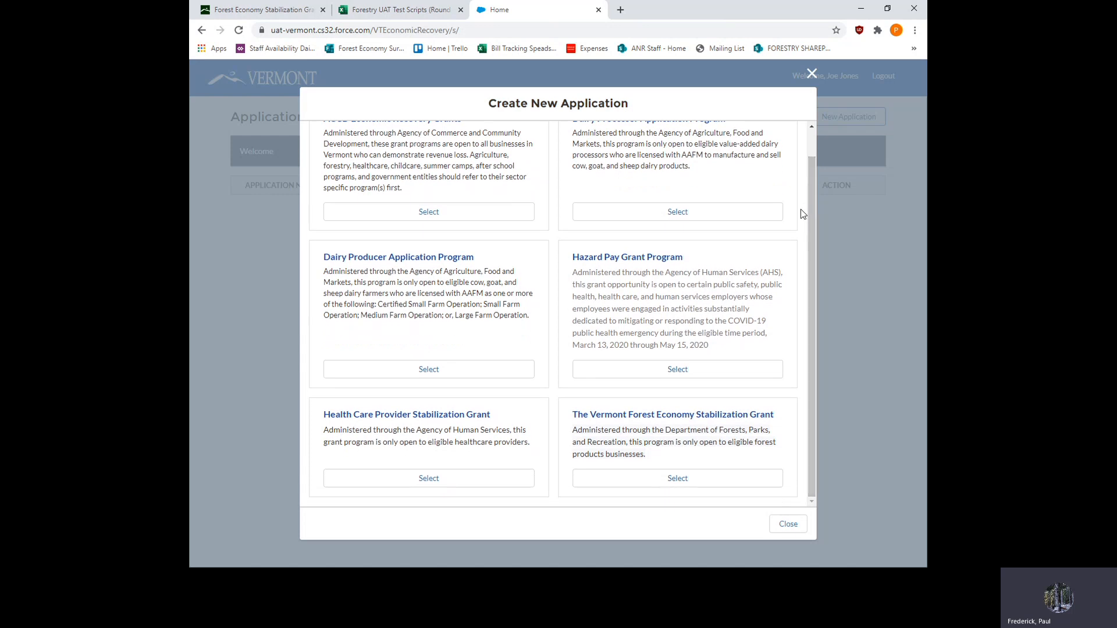
pyautogui.click(678, 479)
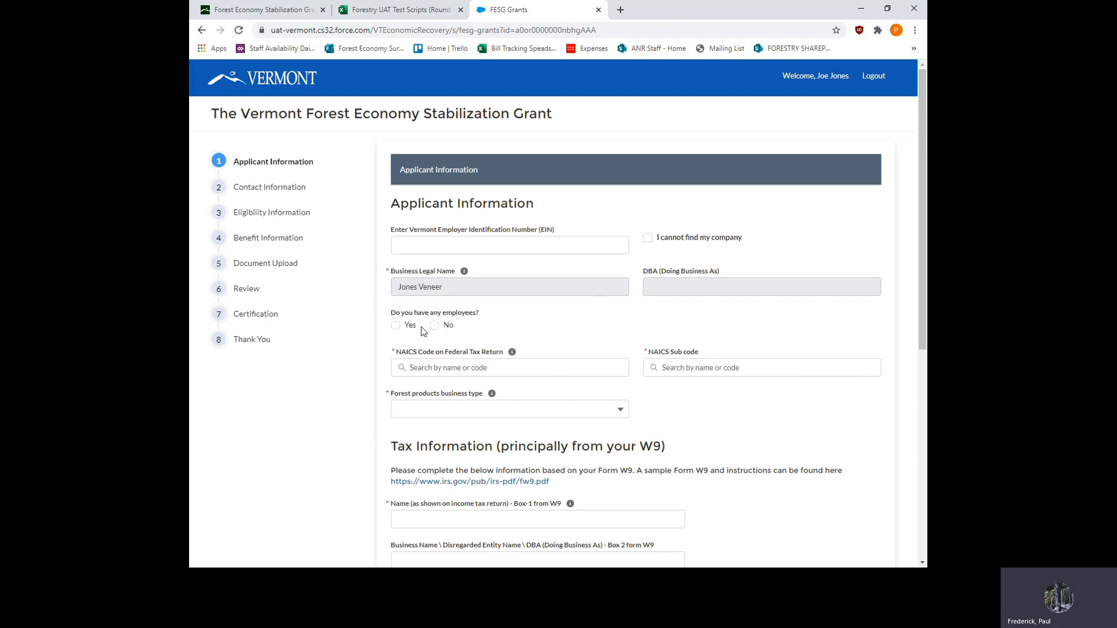
# - Answer Yes to having employees and set the NAICS code to 32 - Manufacturing with sub code 321211 - Hardwood Veneer and Plywood Manufacturing
pyautogui.click(395, 327)
pyautogui.moveTo(512, 356)
pyautogui.click(505, 369)
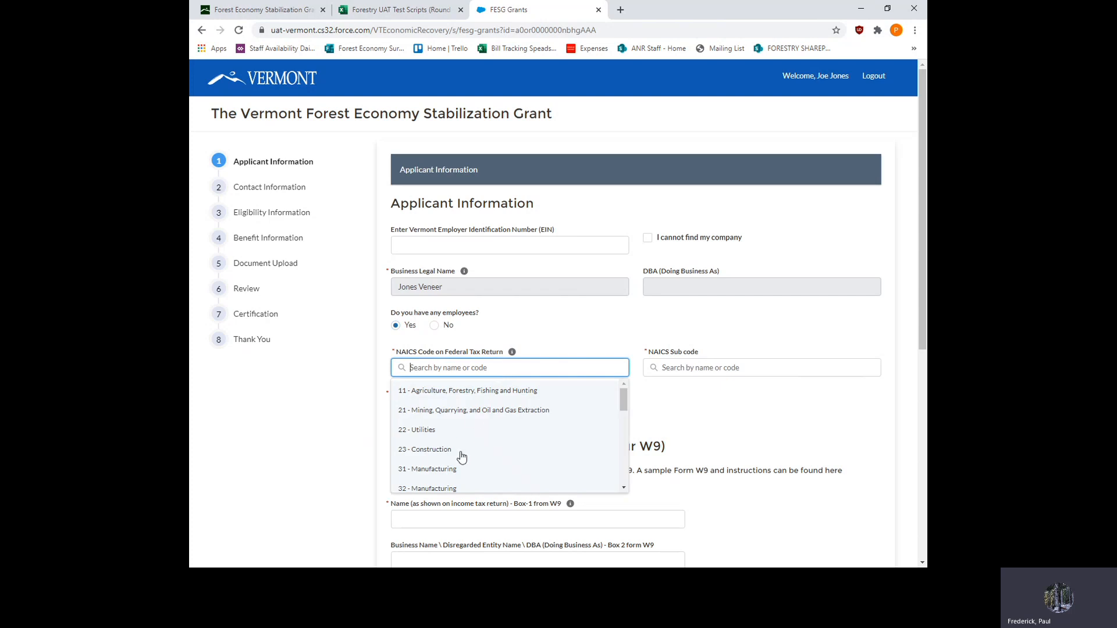
pyautogui.click(445, 490)
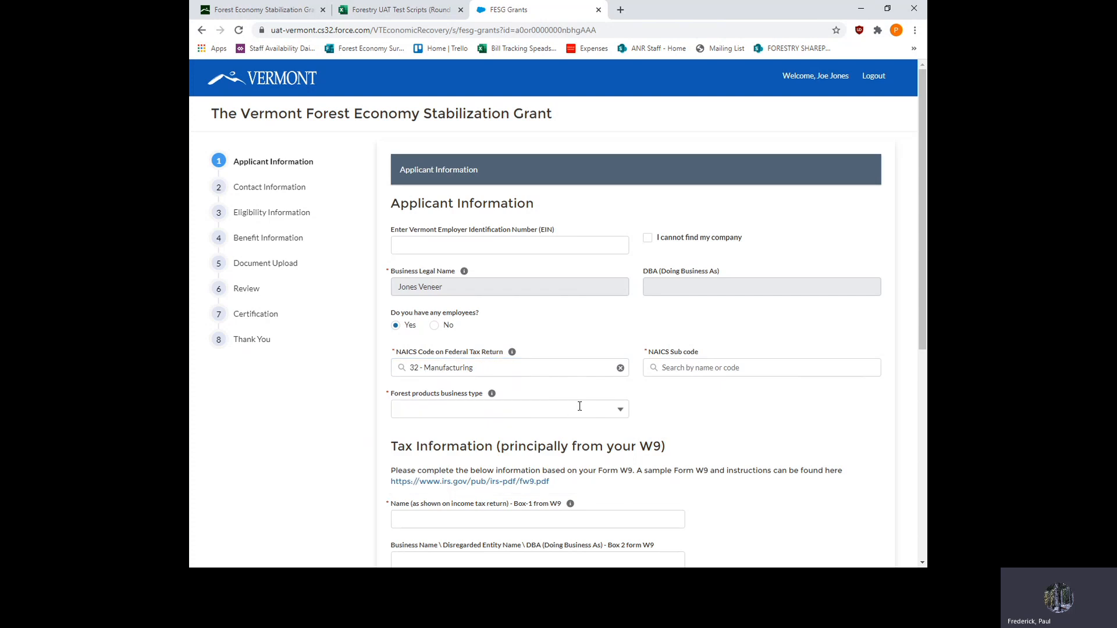
pyautogui.click(711, 367)
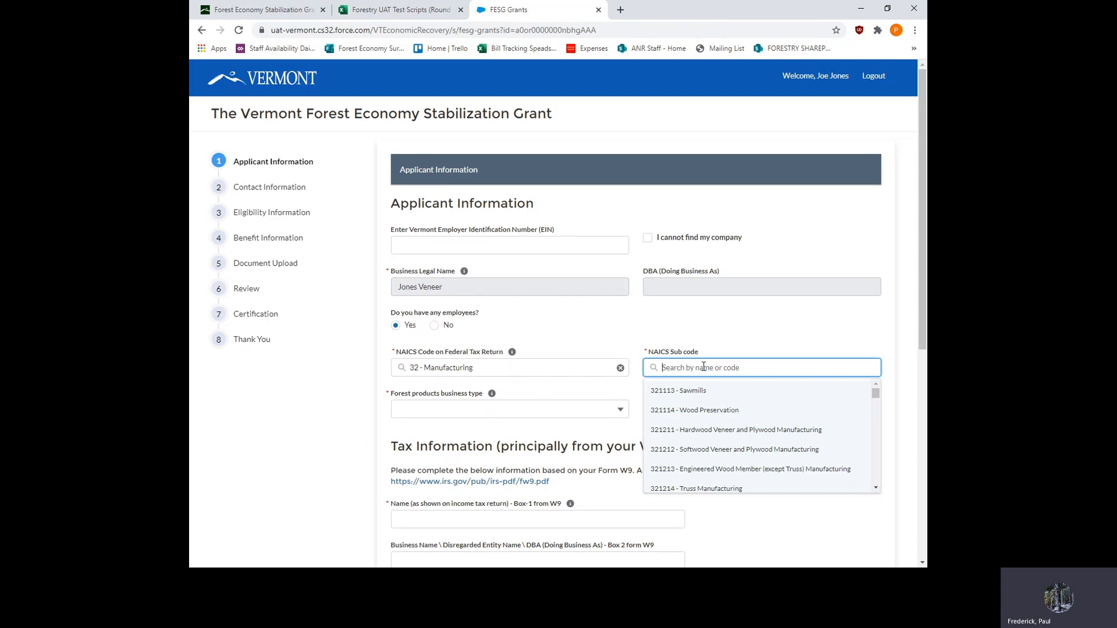
pyautogui.click(717, 431)
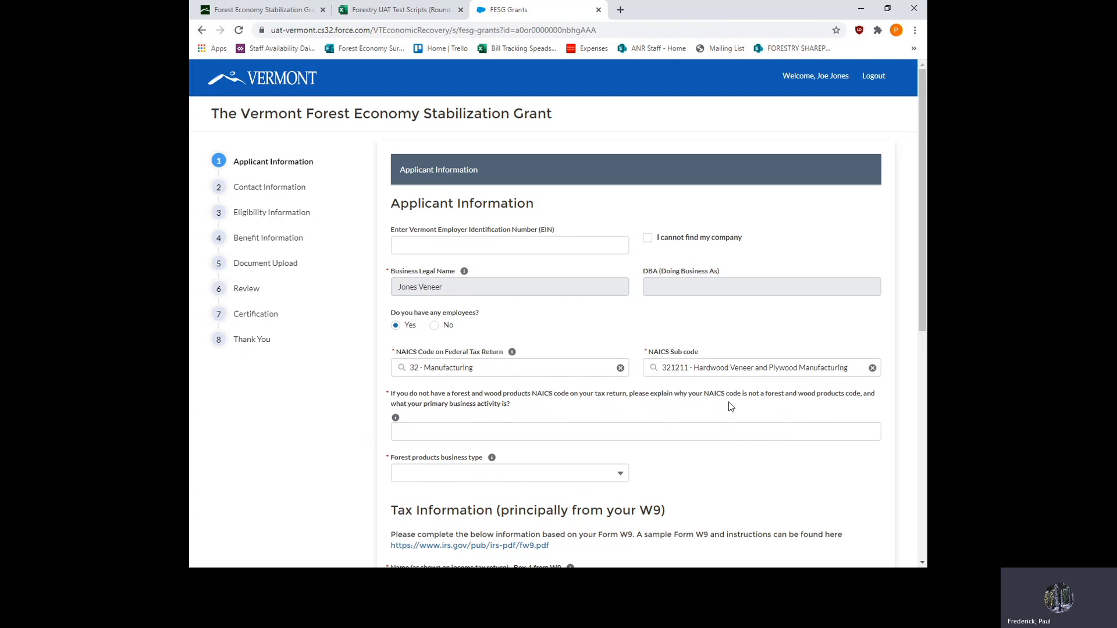
# - Enter "It is a wood products code" as the NAICS explanation and set the forest products business type to Processing (sawmill, fuelwood producer, veneer mill, pellet mill)
pyautogui.click(418, 434)
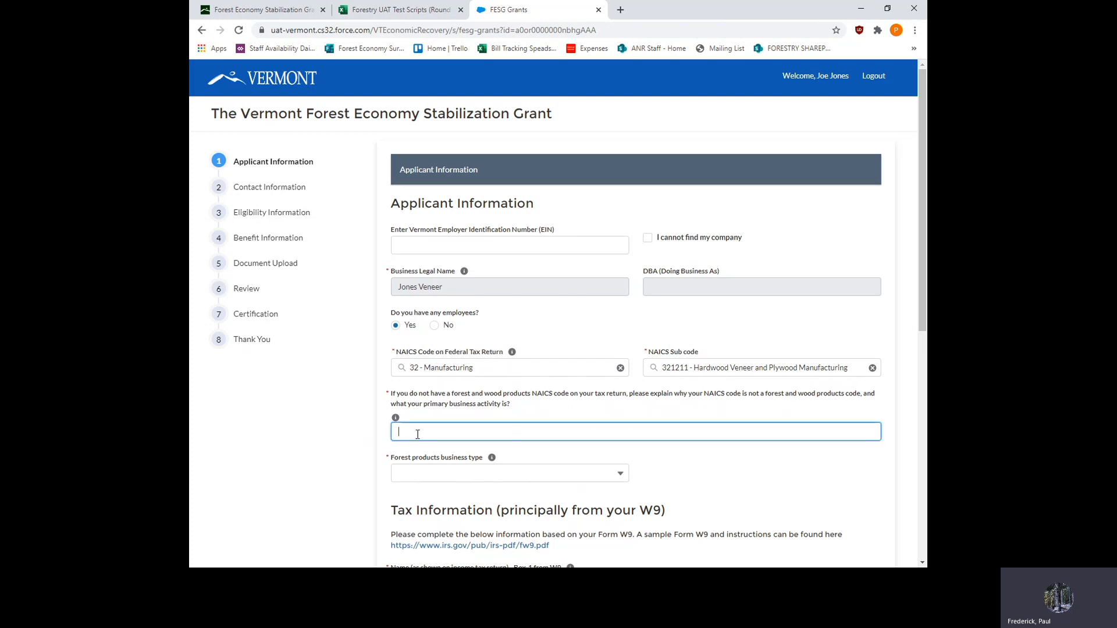
pyautogui.write('It is a wood prod')
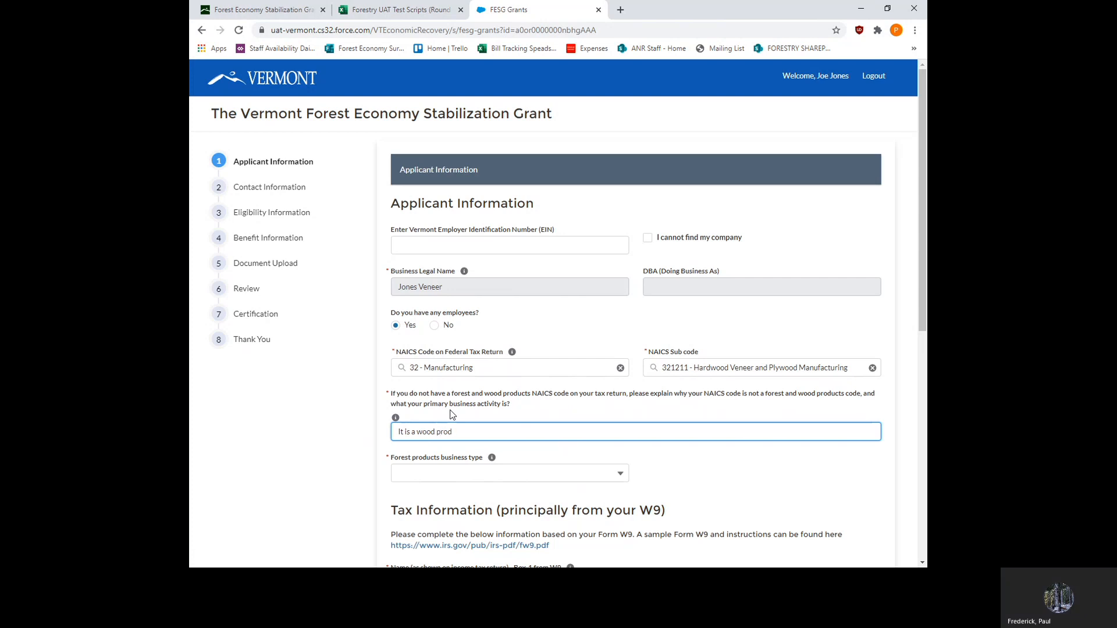
pyautogui.write('ucts c')
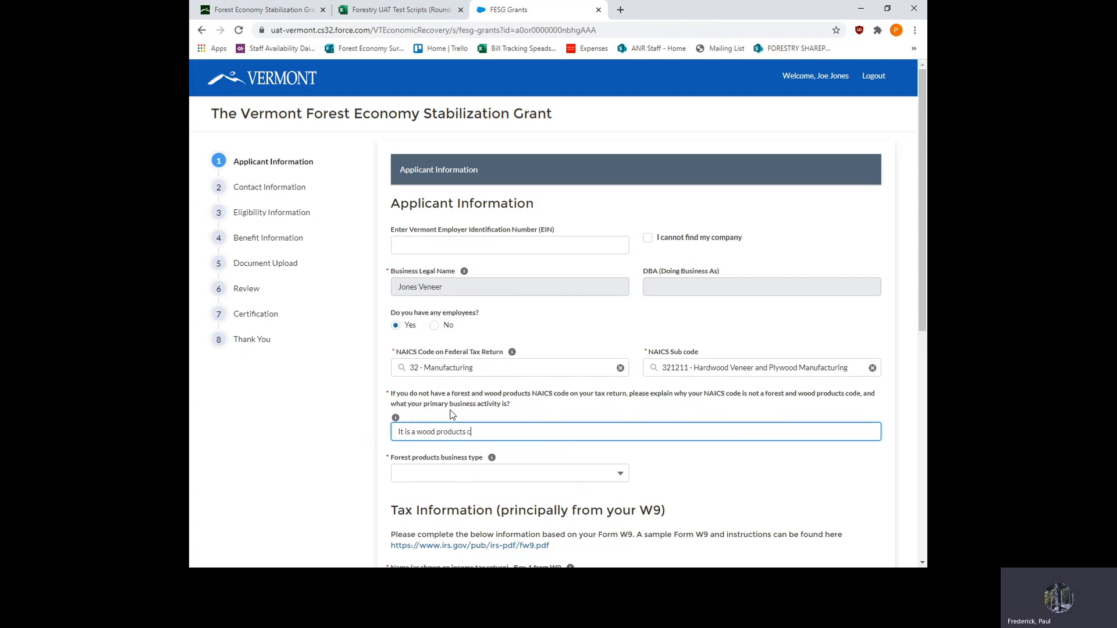
pyautogui.write('ode')
pyautogui.click(621, 474)
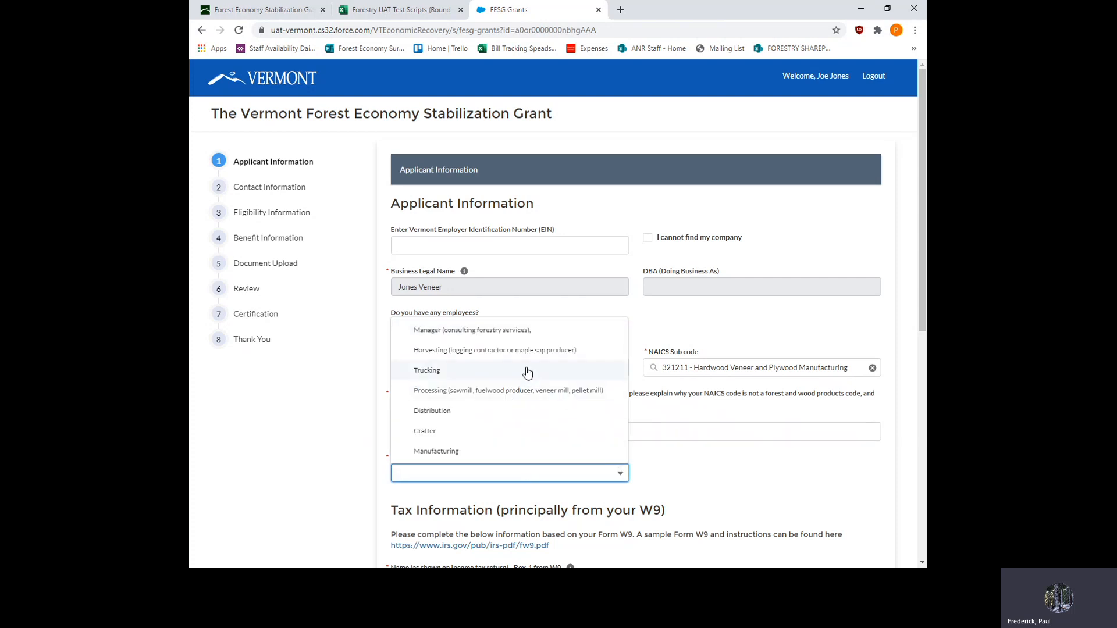
pyautogui.click(477, 391)
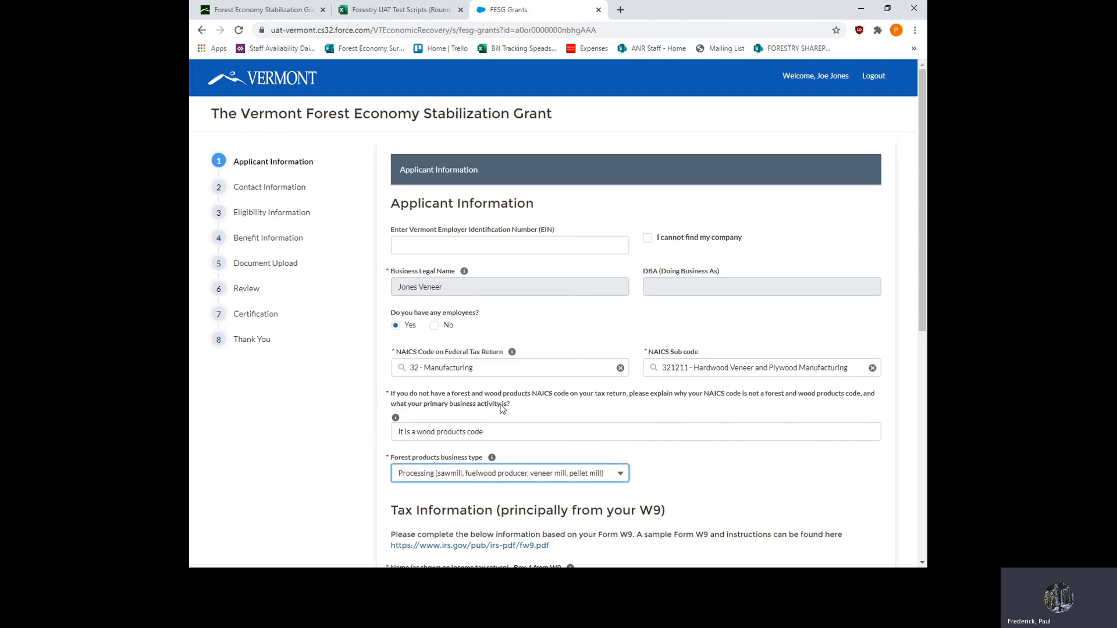
# - Enter Jones Veneer as the W9 income tax return name and set the federal tax classification to C Corporation
pyautogui.scroll(-2, 701, 468)
pyautogui.scroll(-5, 701, 467)
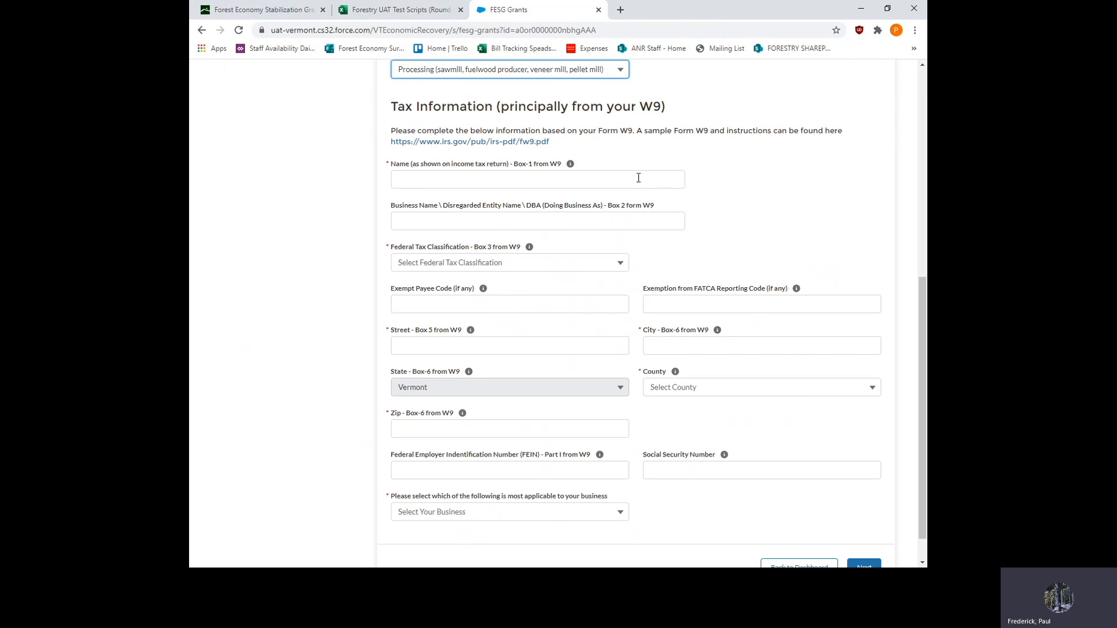
pyautogui.click(473, 179)
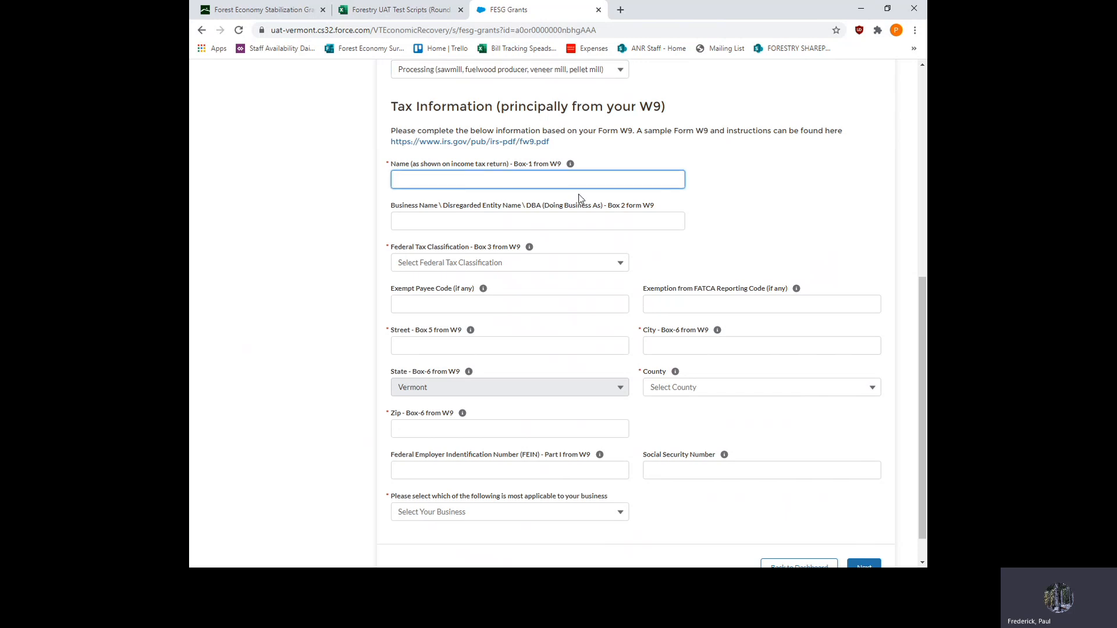
pyautogui.write('Jones Veneer')
pyautogui.click(615, 264)
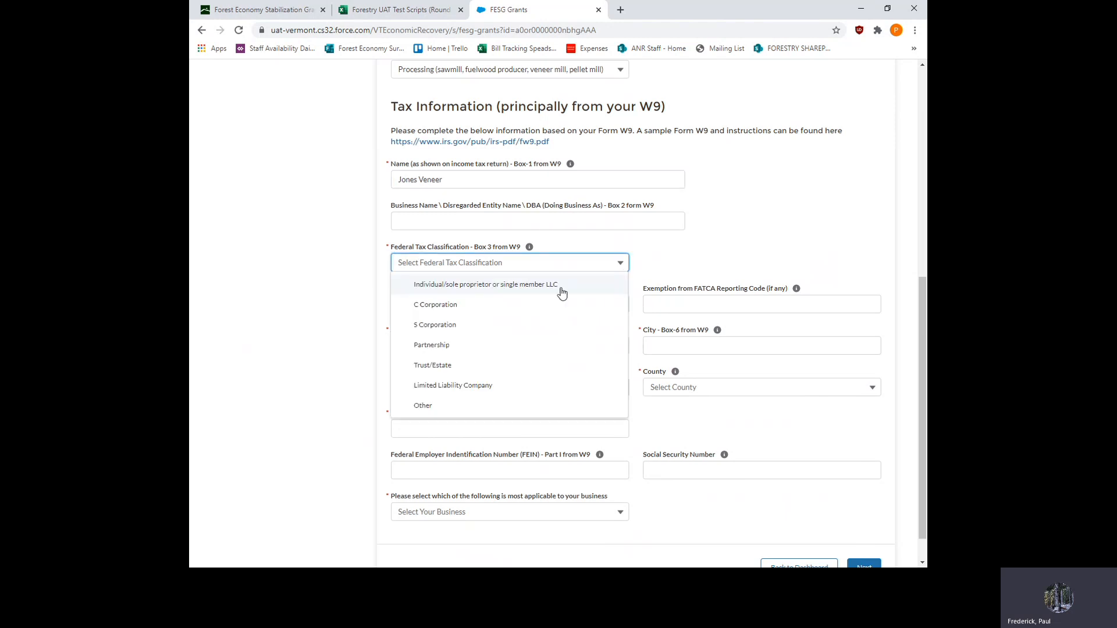
pyautogui.click(465, 309)
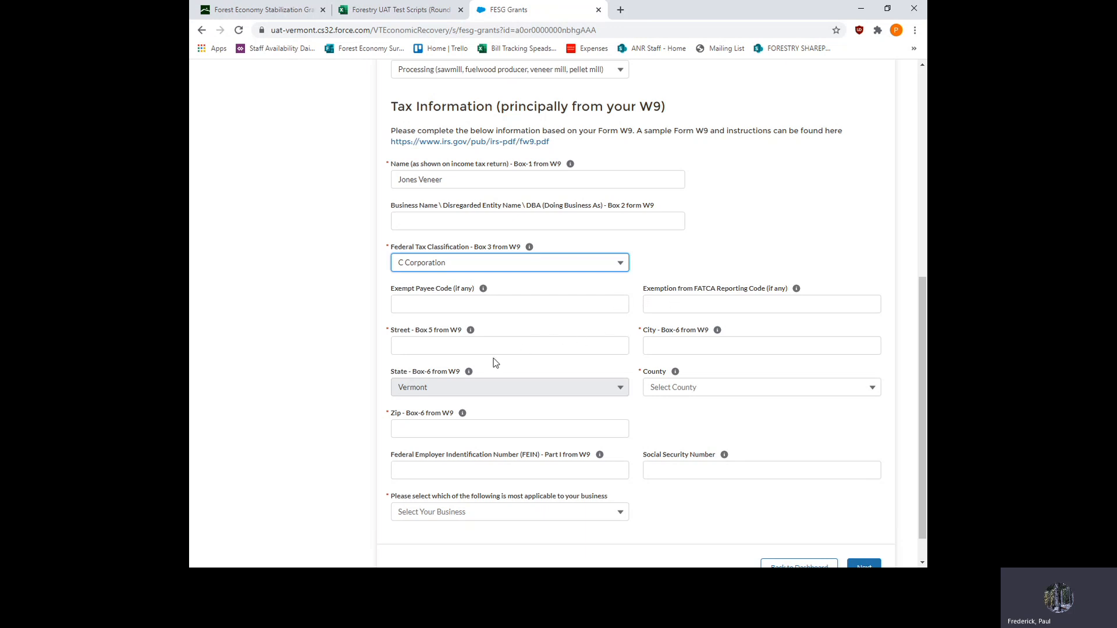
# - Fill in the street and city of the business's W9 address
pyautogui.click(455, 348)
pyautogui.write('M')
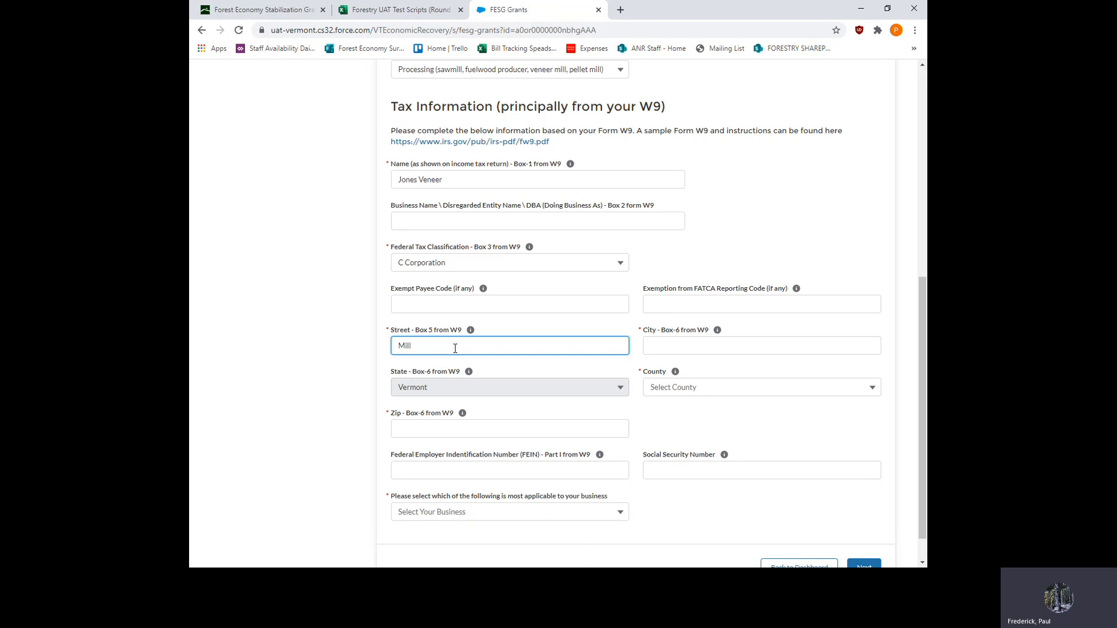
pyautogui.write('ill St')
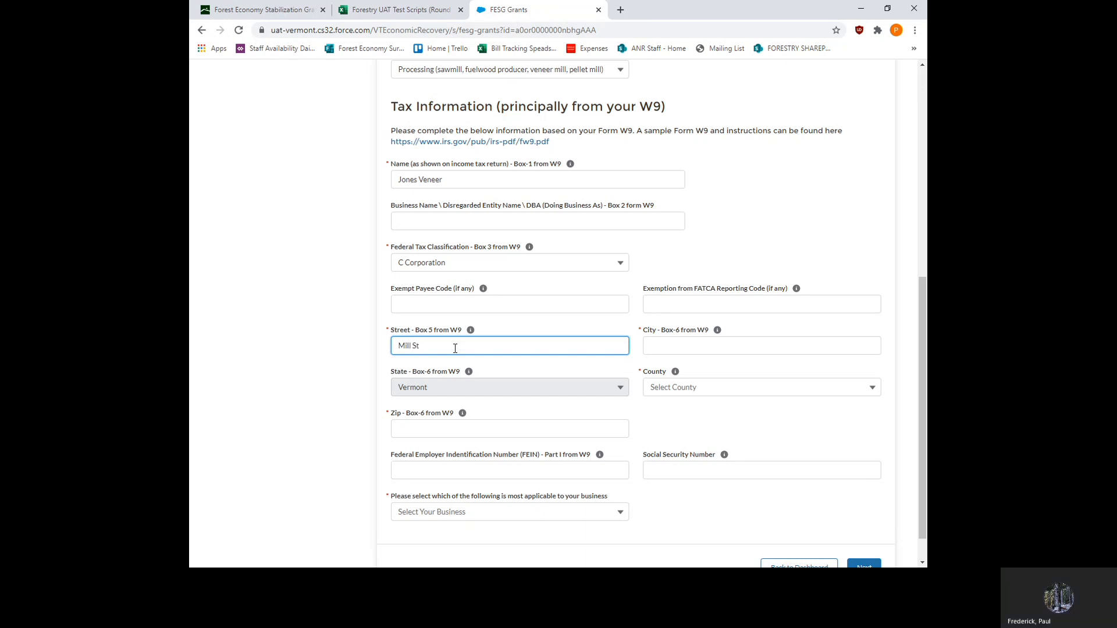
pyautogui.click(682, 348)
pyautogui.write('Some')
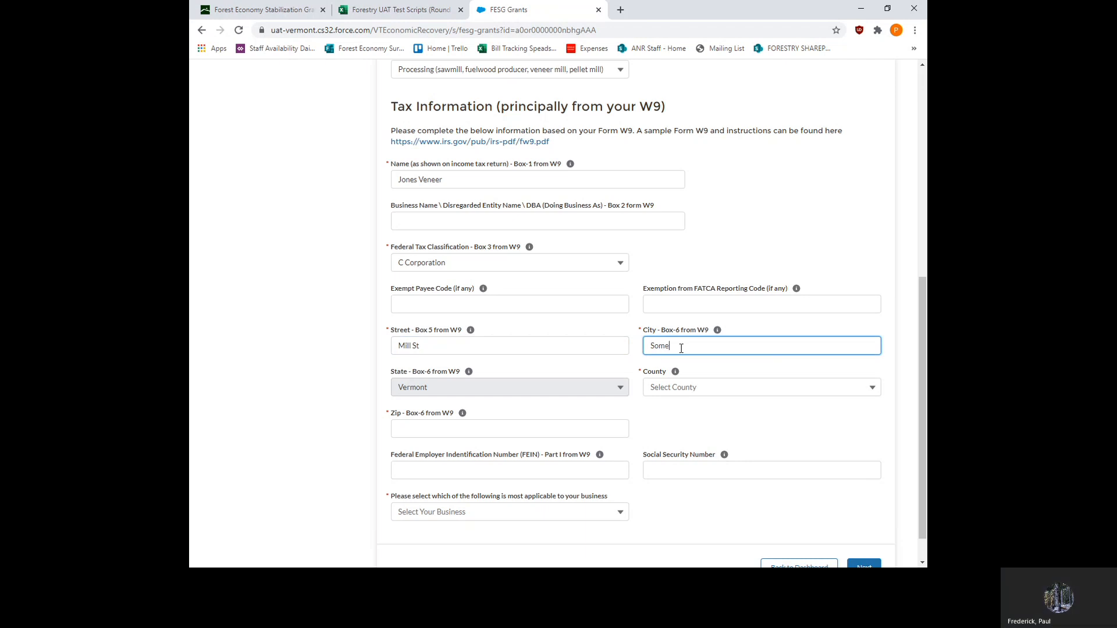
pyautogui.write('where')
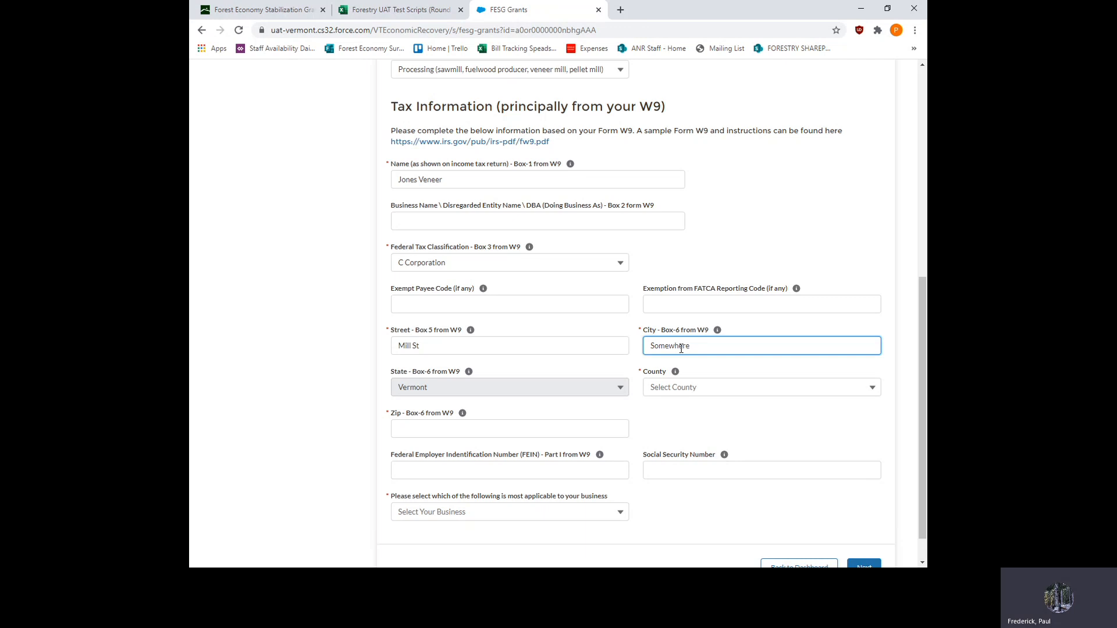
# - Set the county to Caledonia and enter the ZIP code for the W9 address
pyautogui.click(687, 389)
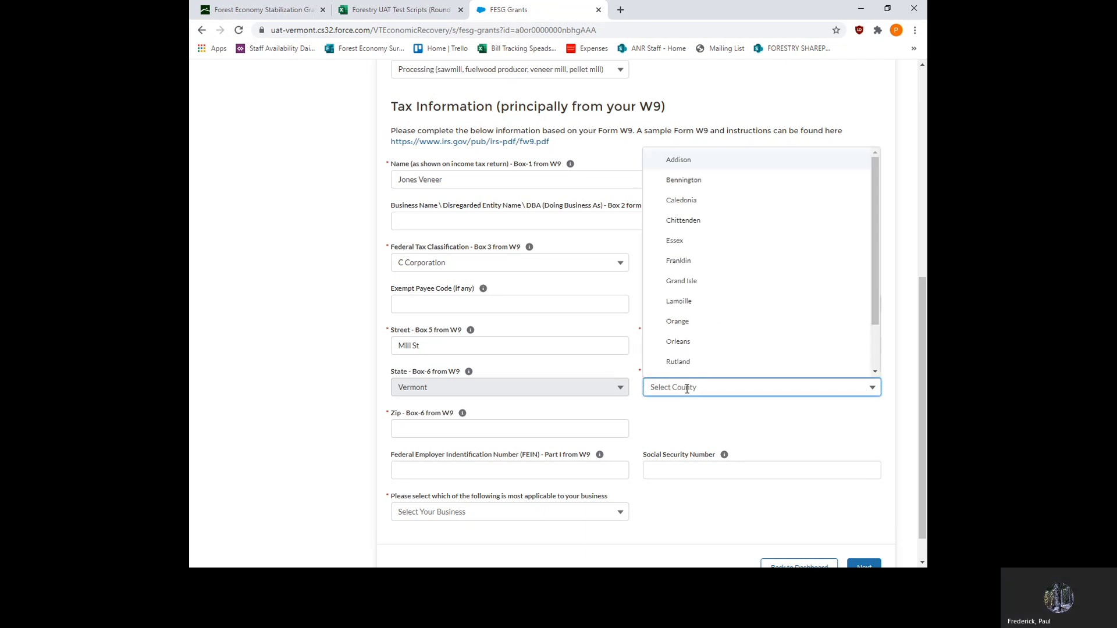
pyautogui.click(692, 200)
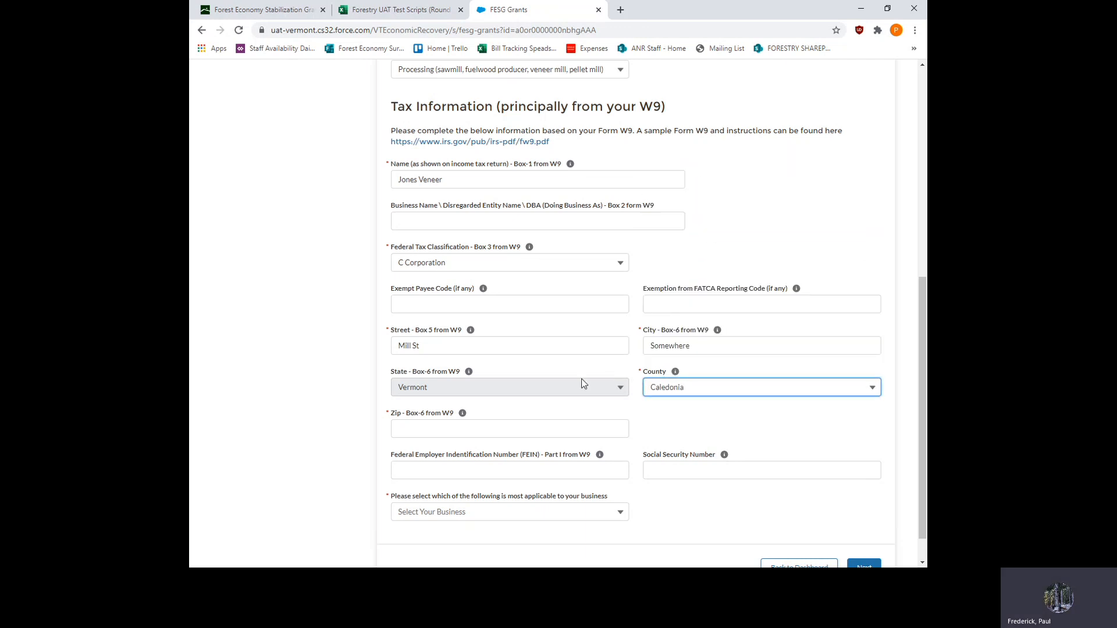
pyautogui.click(540, 430)
pyautogui.write('00000')
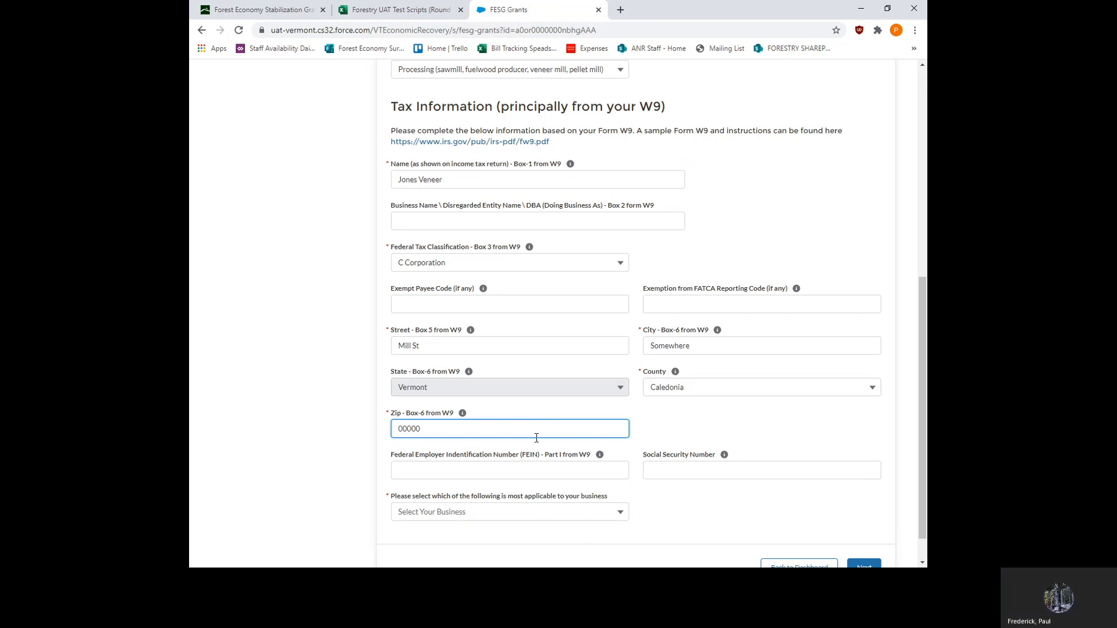
# - Enter the Federal Employer Identification Number and choose Other as the most applicable business category
pyautogui.click(524, 470)
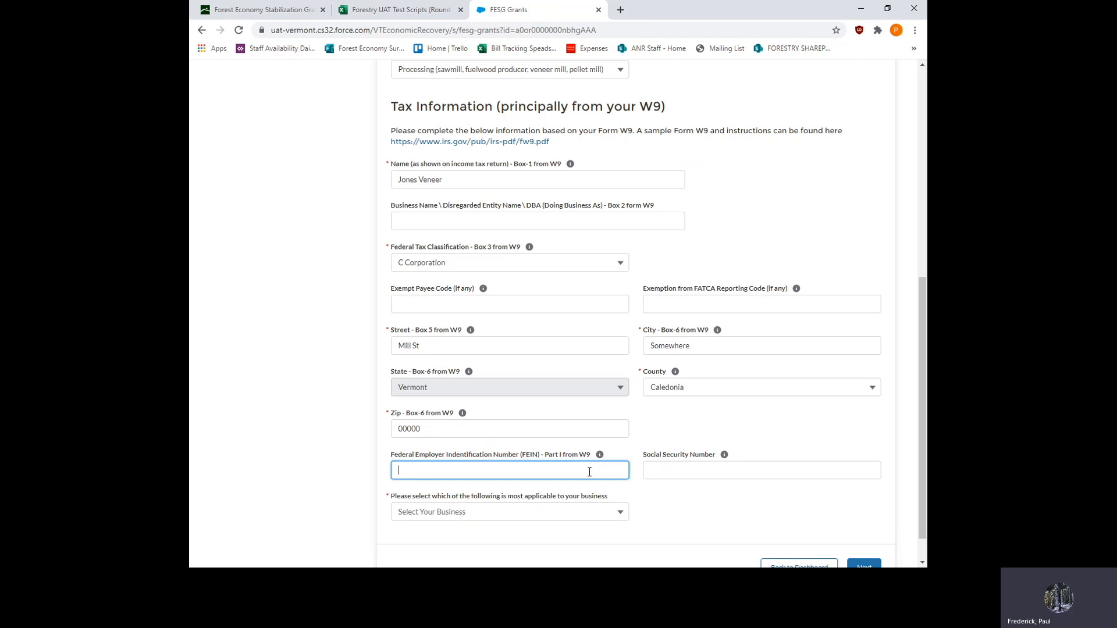
pyautogui.write('565656565')
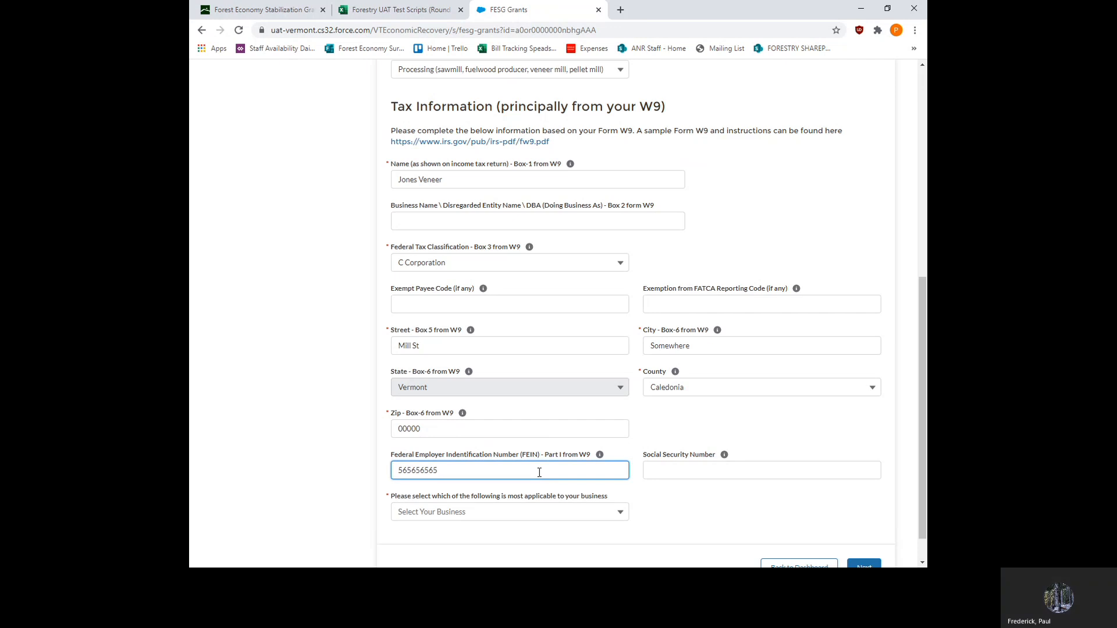
pyautogui.click(621, 513)
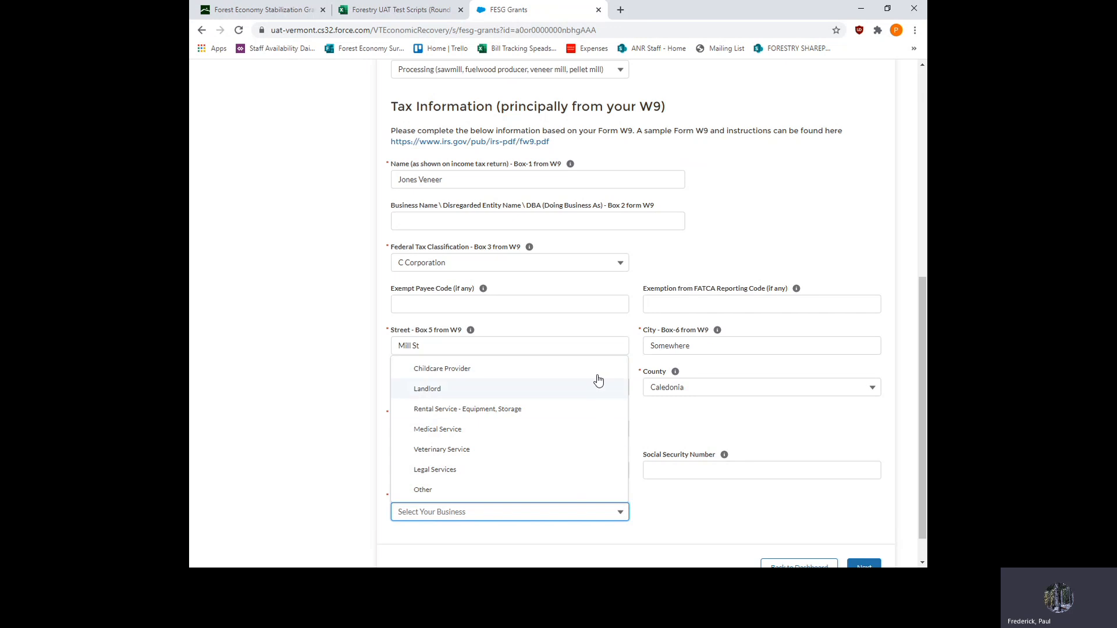
pyautogui.click(428, 493)
# - Submit the applicant information and continue past the contact information to the Eligibility Information section without adding contacts
pyautogui.scroll(-1, 658, 486)
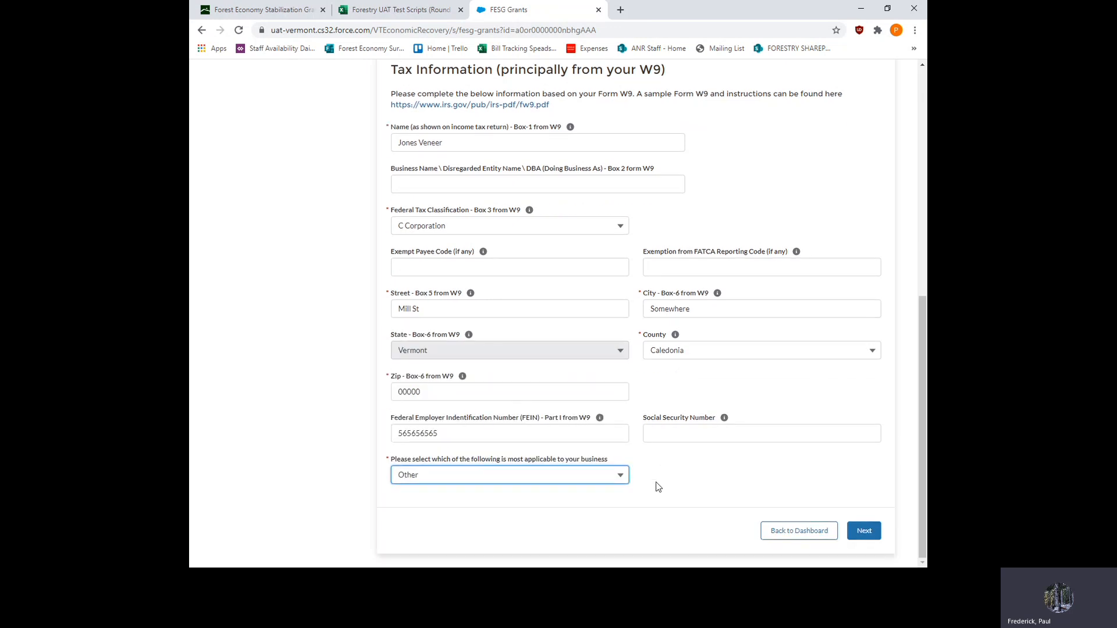
pyautogui.click(865, 532)
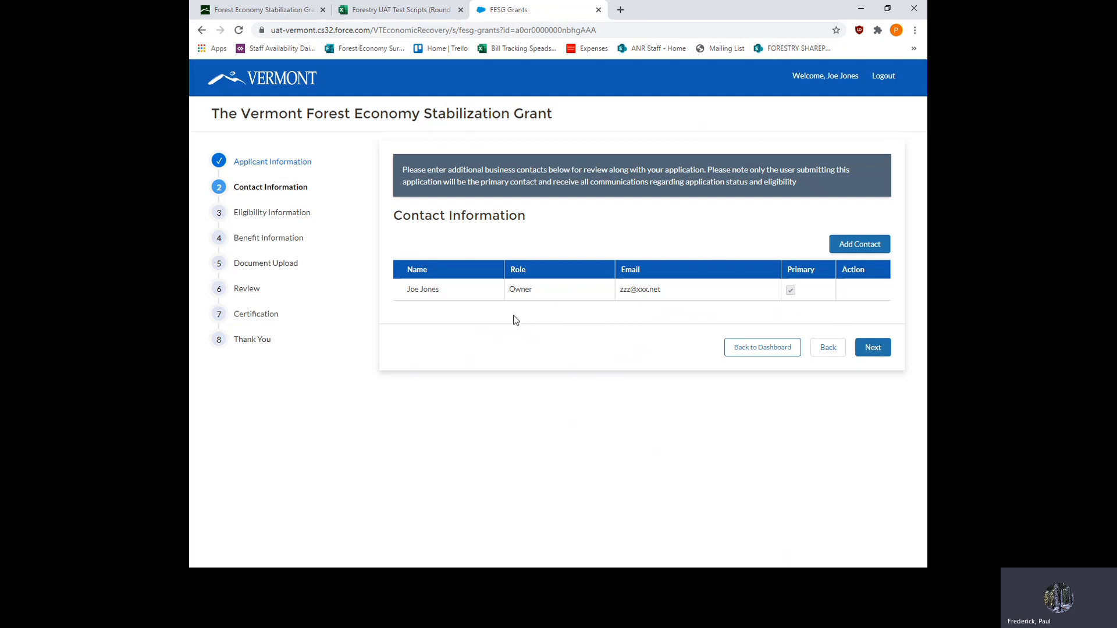
pyautogui.click(872, 348)
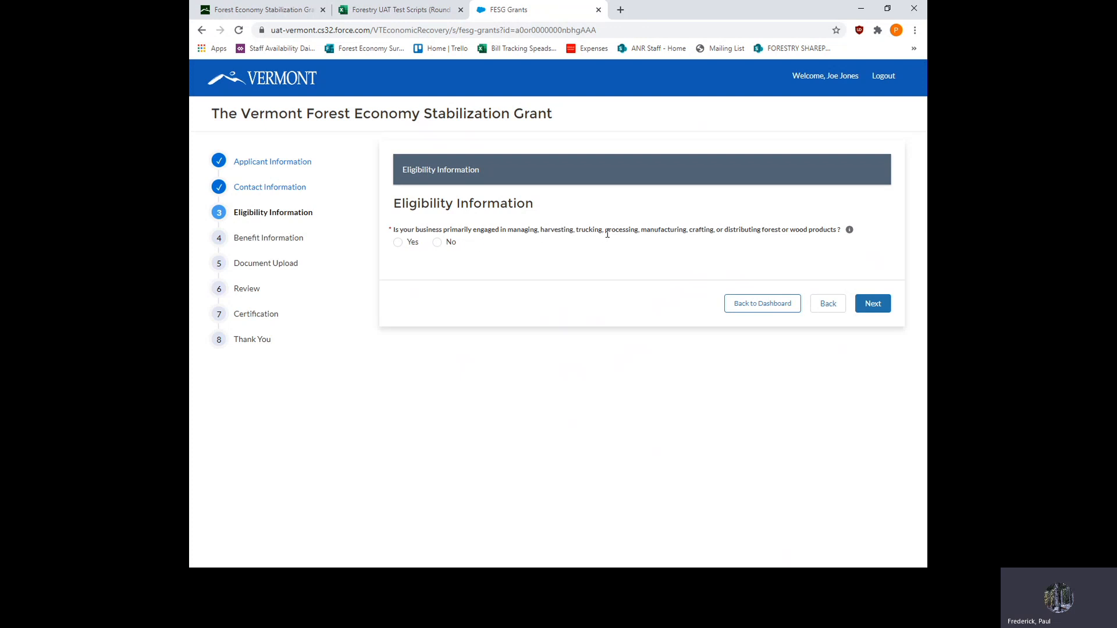
# - Answer Yes to being a forest products business, using Vermont wood, being based in Vermont, and being active before February 1st, 2020
pyautogui.click(438, 243)
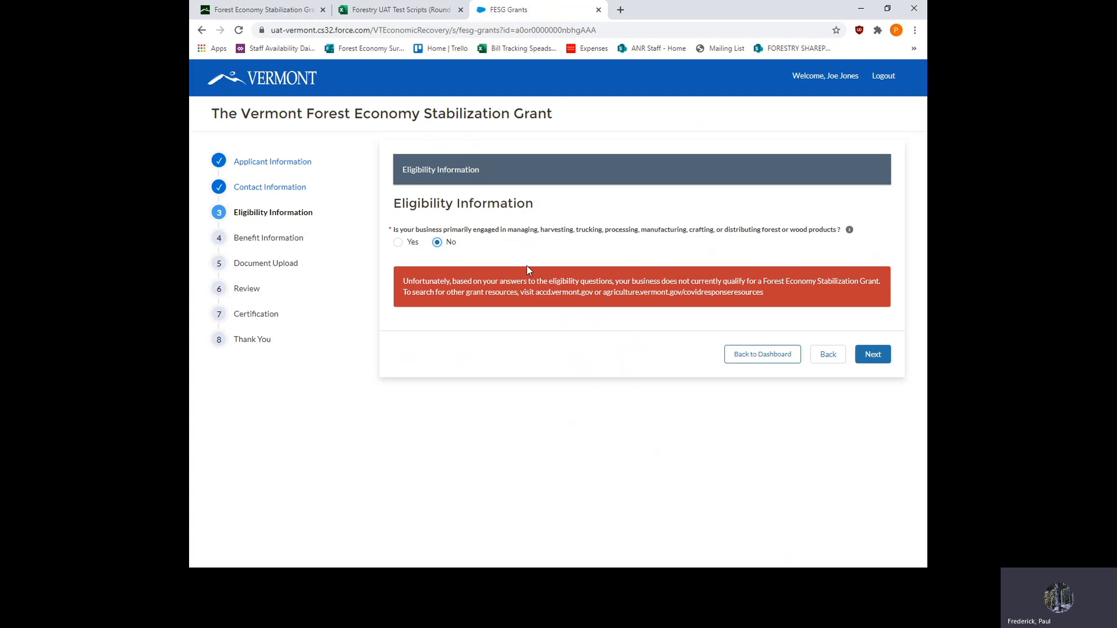
pyautogui.click(399, 242)
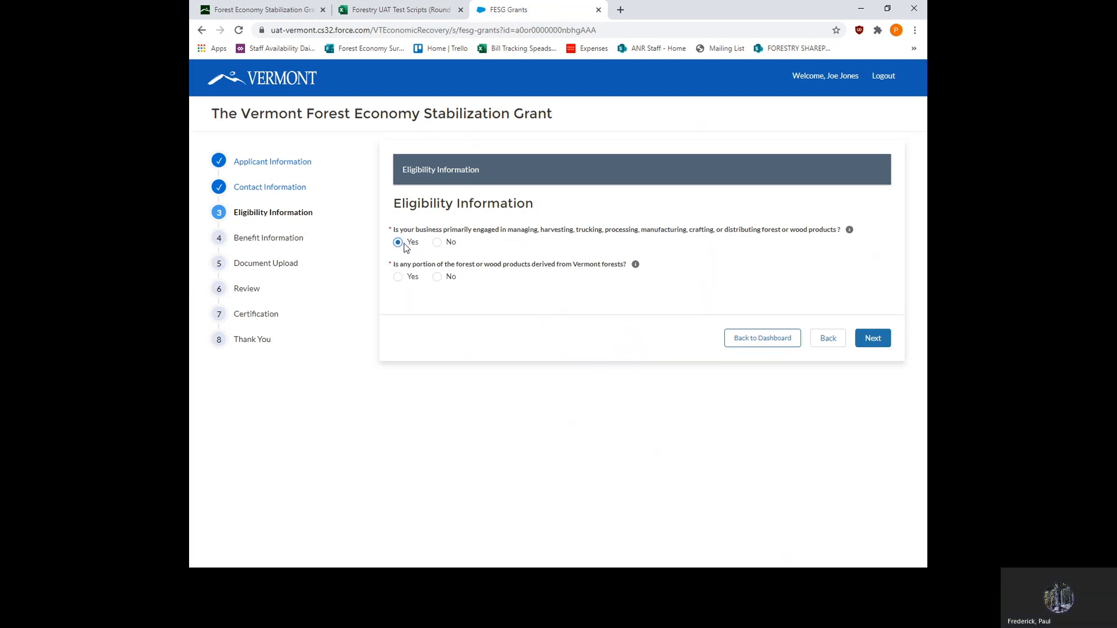
pyautogui.click(399, 278)
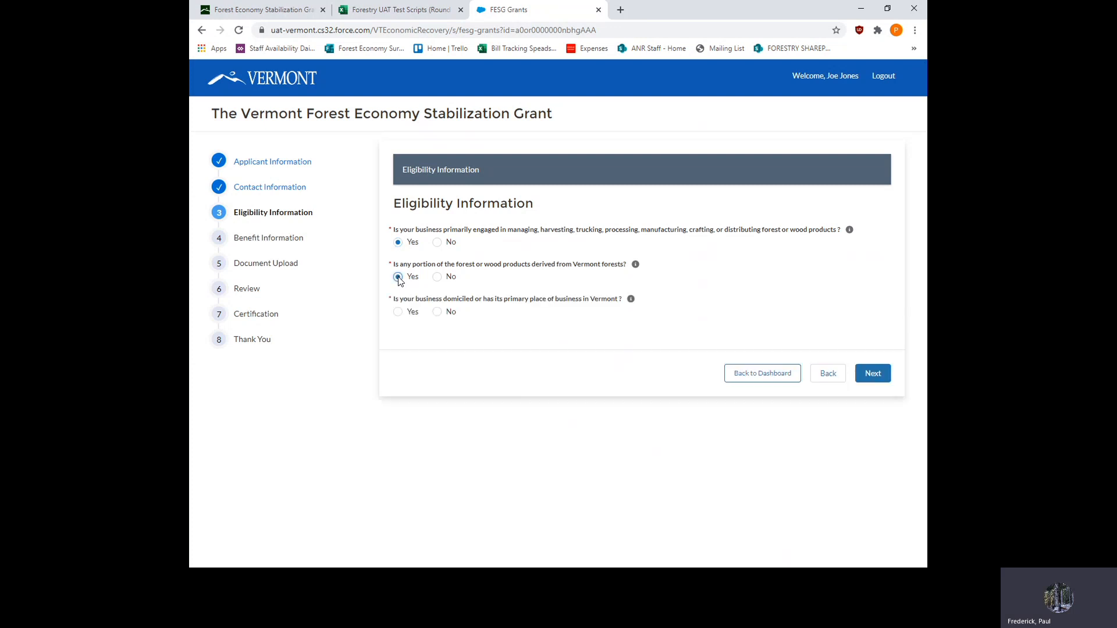
pyautogui.click(399, 312)
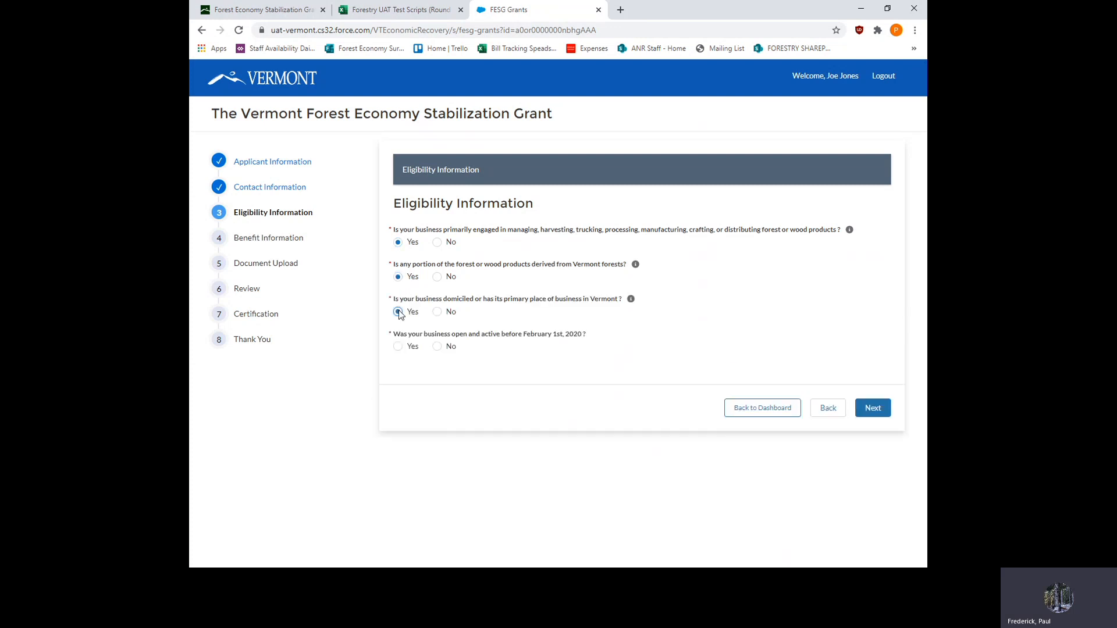
pyautogui.click(399, 347)
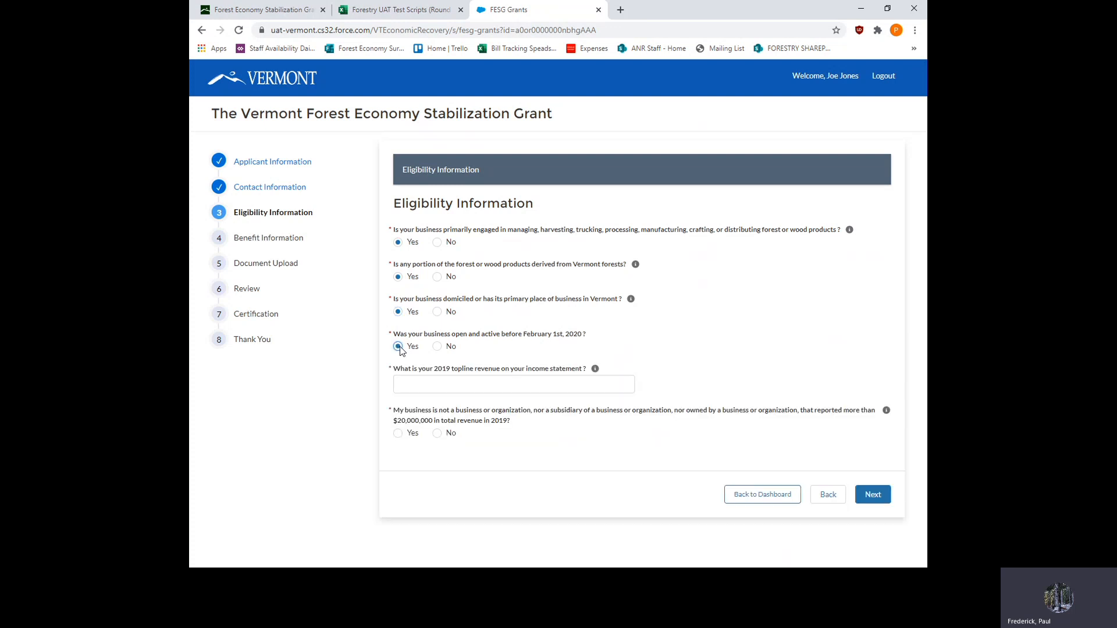
# - Enter 6000000 as the 2019 topline revenue and answer Yes to the $20,000,000 limit, open-business certification, and $5,000 revenue loss questions
pyautogui.click(425, 386)
pyautogui.write('6000000')
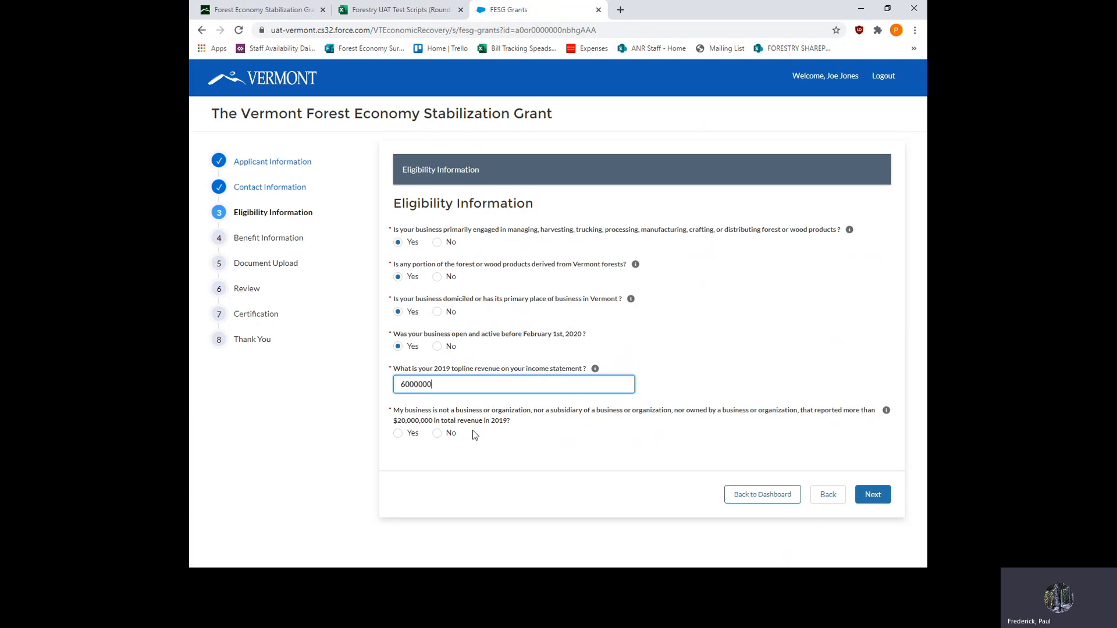
pyautogui.click(398, 435)
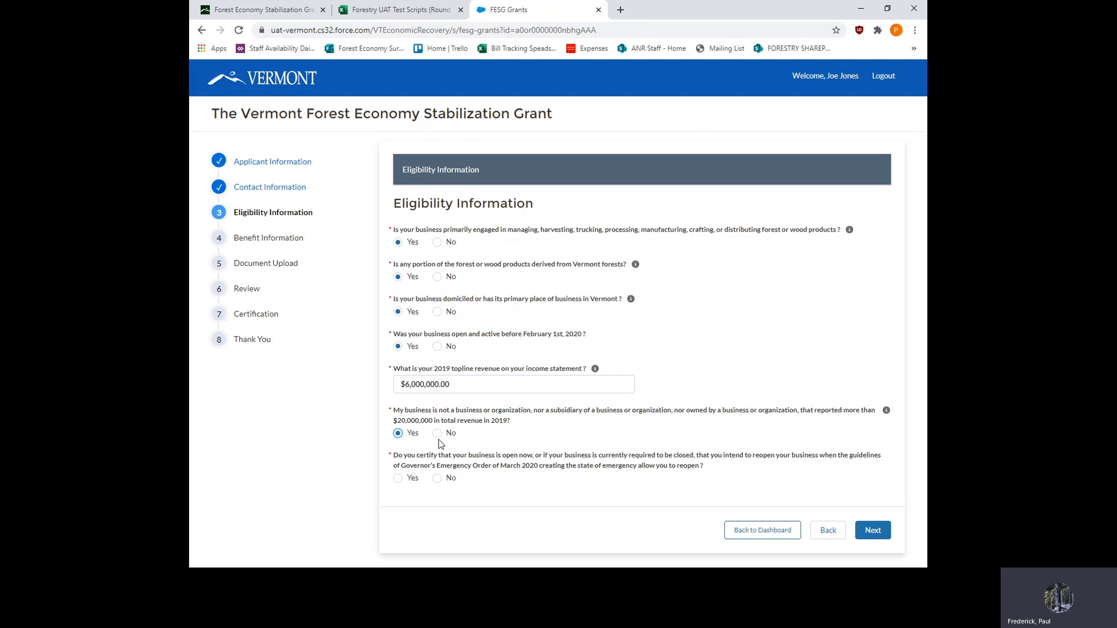
pyautogui.click(398, 479)
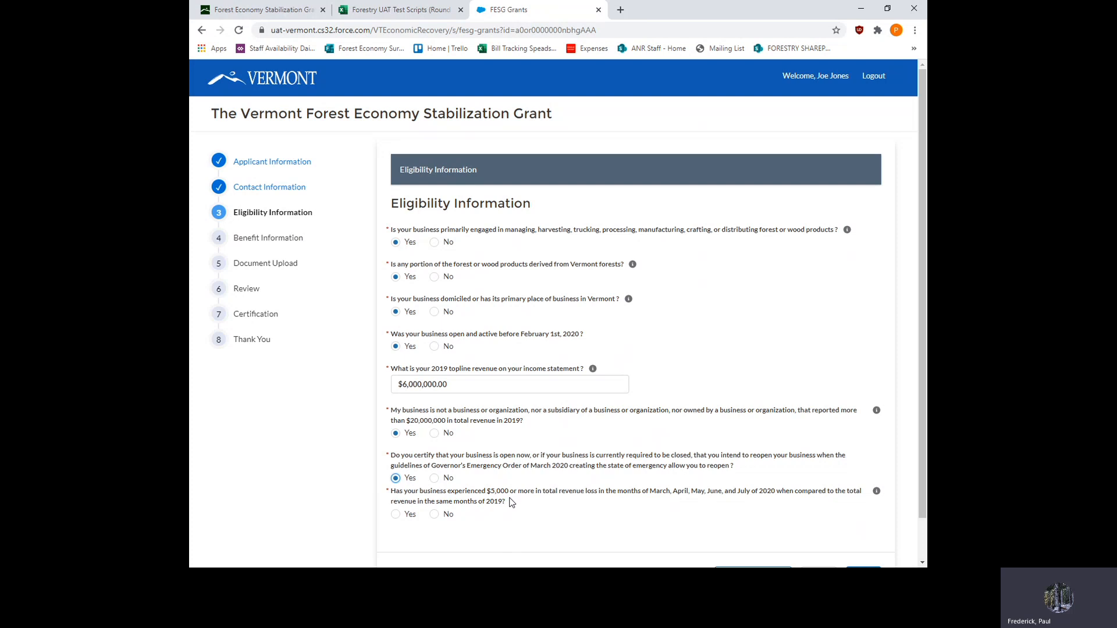
pyautogui.click(396, 515)
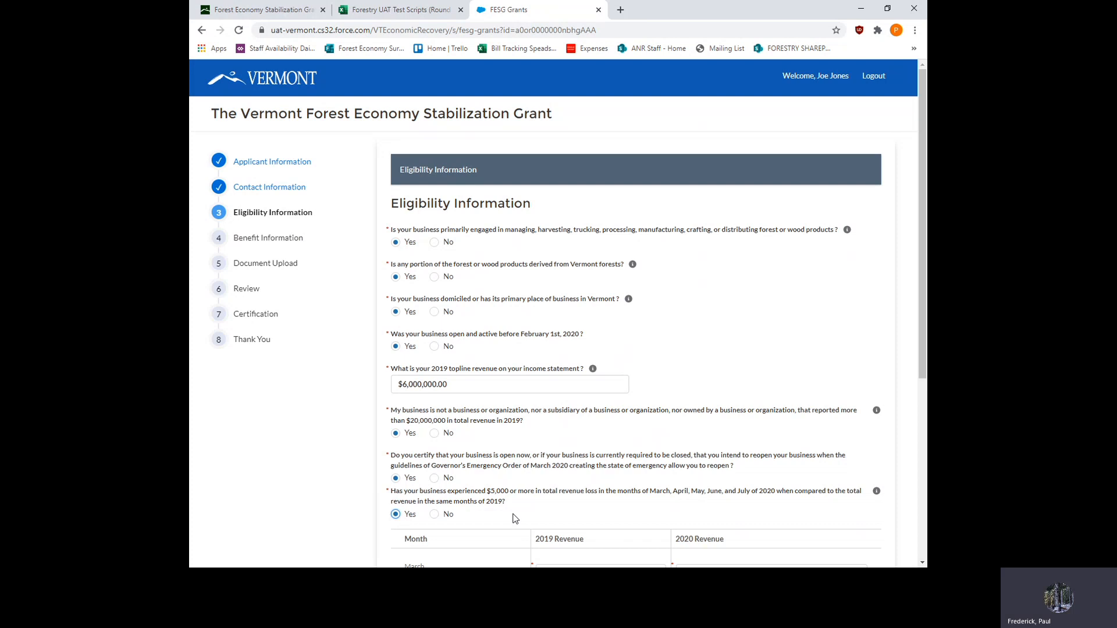
# - Enter 50000 as the 2019 revenue for each month from March through July
pyautogui.scroll(-3, 514, 518)
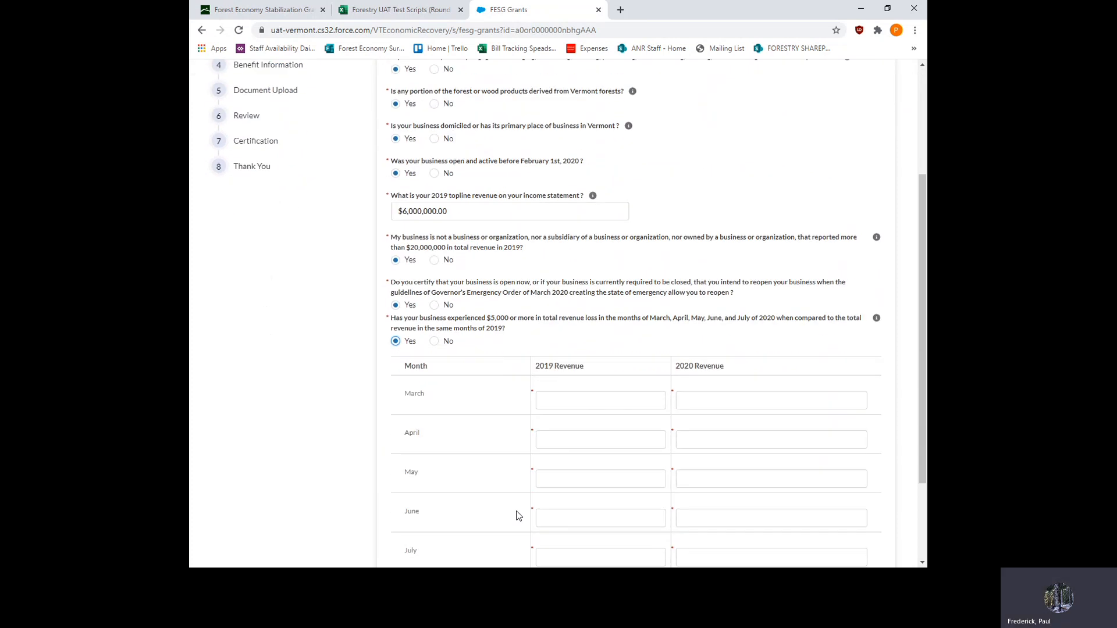
pyautogui.scroll(-1, 518, 515)
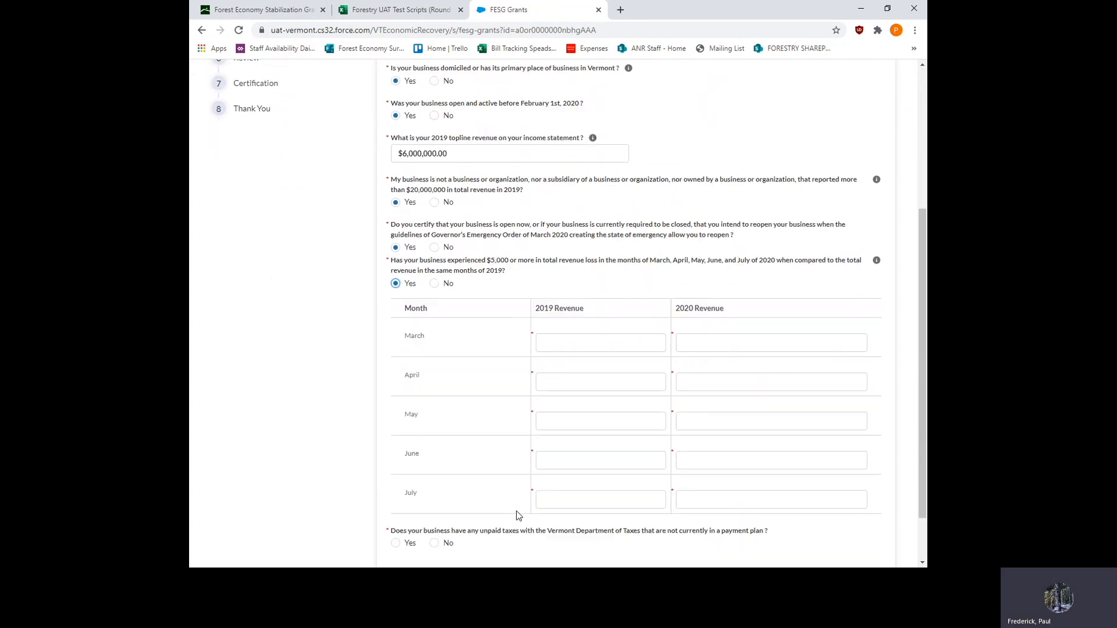
pyautogui.click(571, 344)
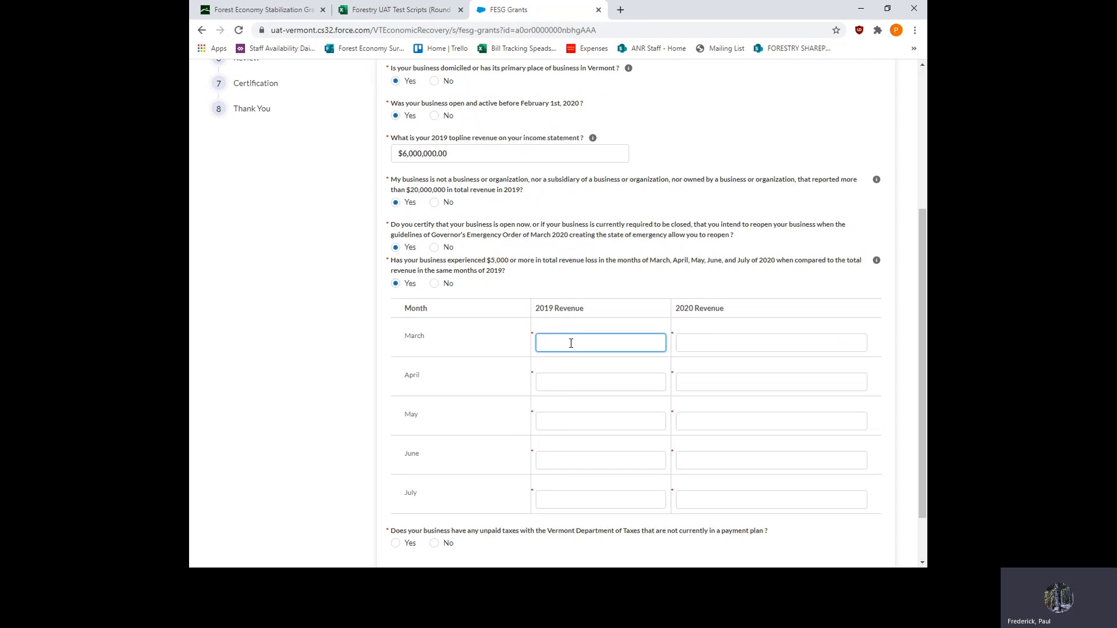
pyautogui.write('50000')
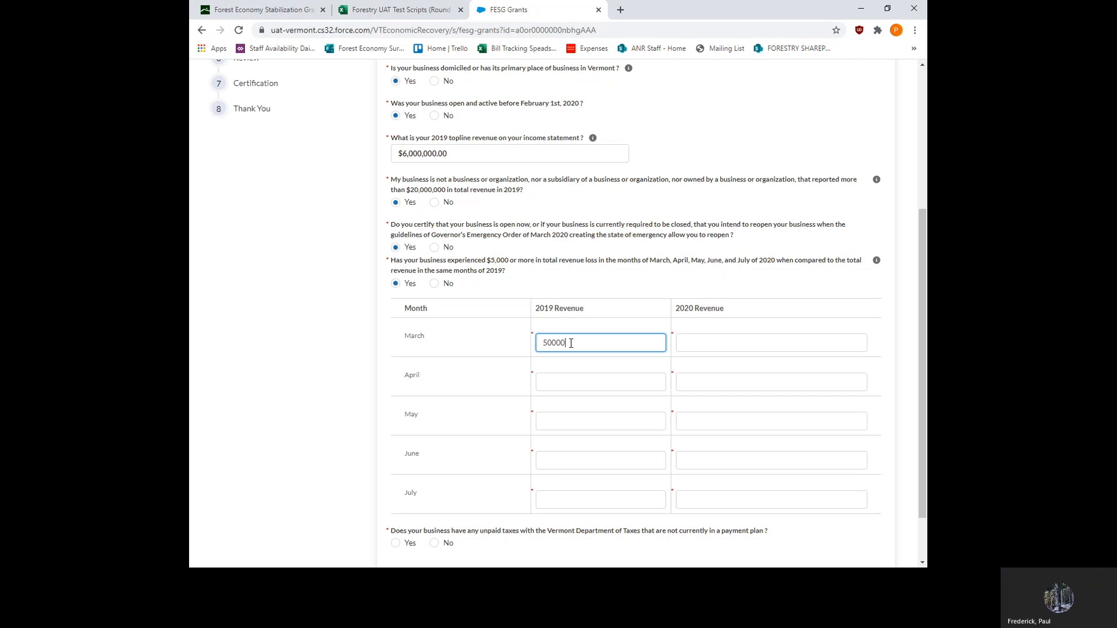
pyautogui.click(554, 380)
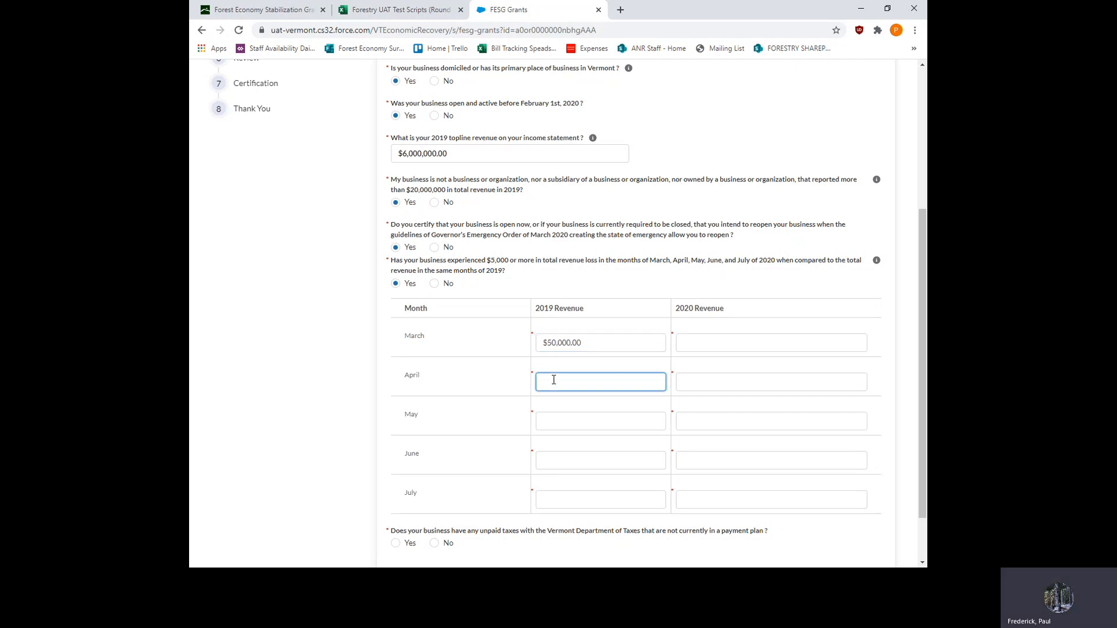
pyautogui.write('500000')
pyautogui.press('BackSpace')
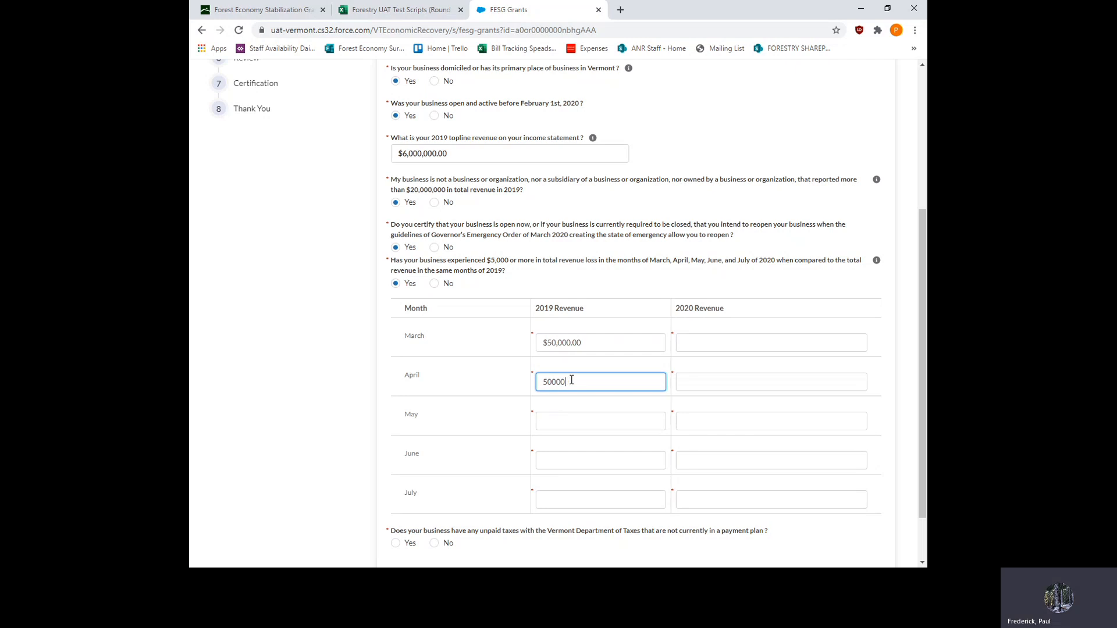
pyautogui.click(560, 422)
pyautogui.write('50000')
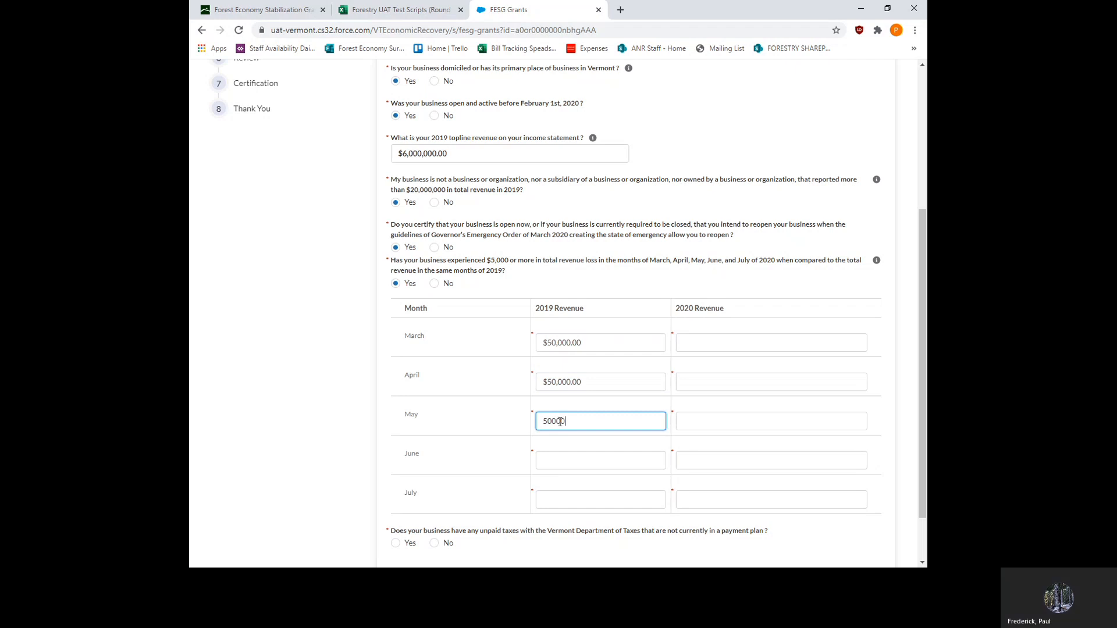
pyautogui.click(573, 466)
pyautogui.write('50000')
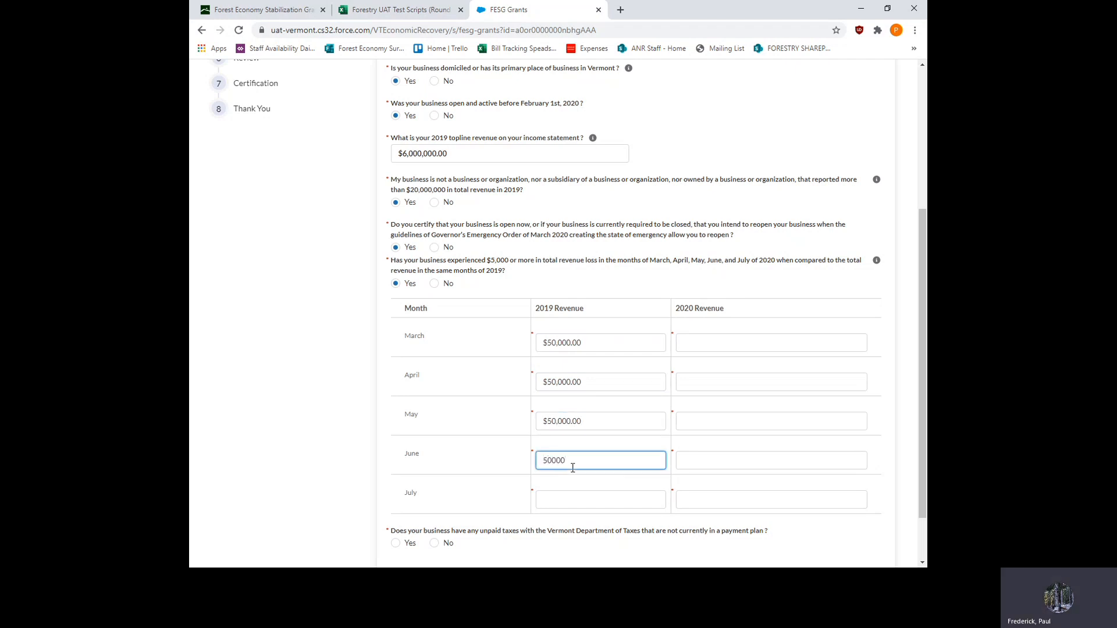
pyautogui.click(549, 500)
pyautogui.write('50000')
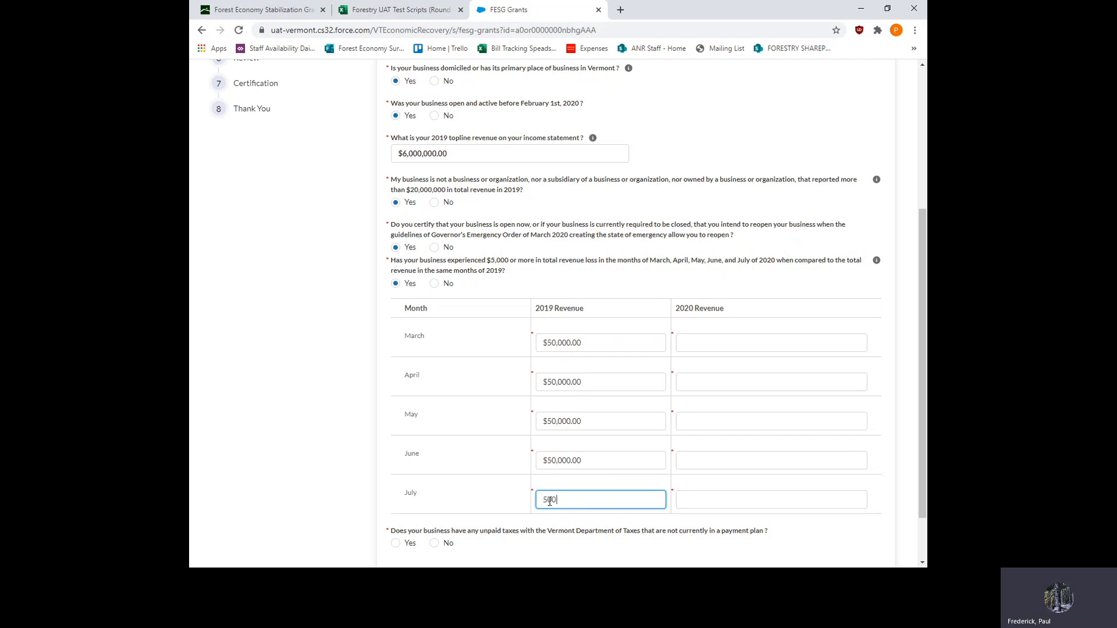
# - Enter the 2020 revenue as 25000 for March, 0 for April and May, 25000 for June, and 40000 for July
pyautogui.click(731, 346)
pyautogui.write('25000')
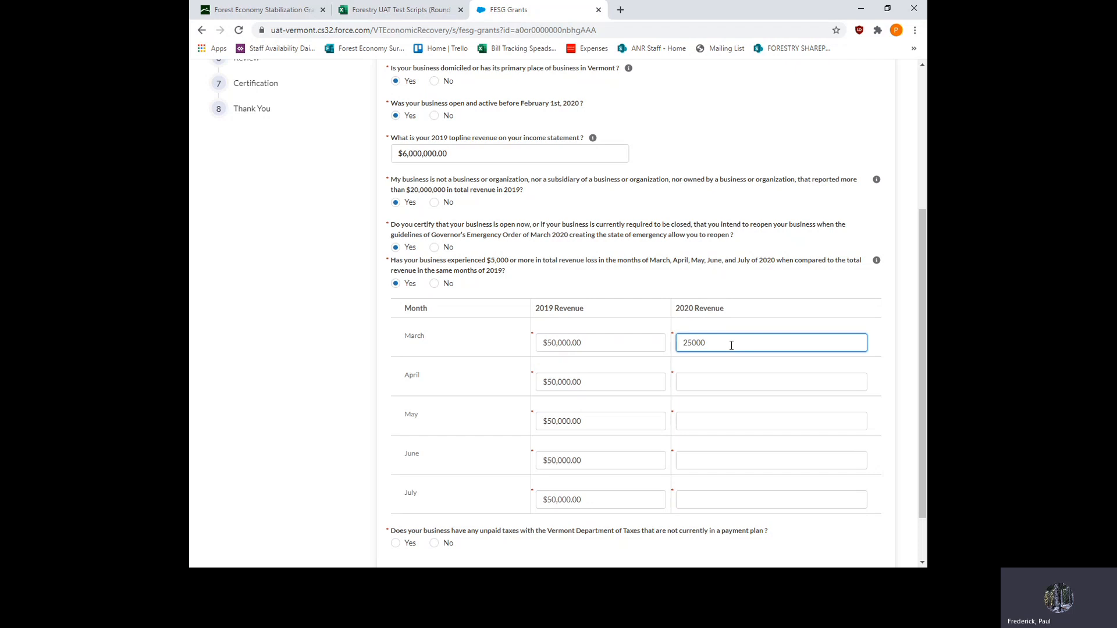
pyautogui.click(721, 383)
pyautogui.write('0')
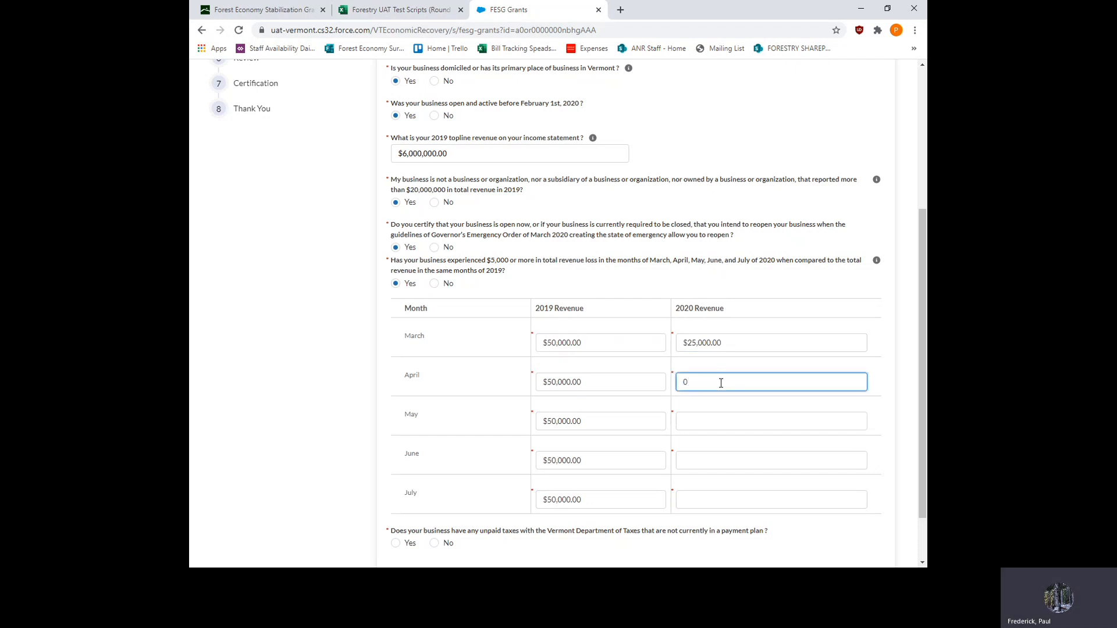
pyautogui.click(707, 422)
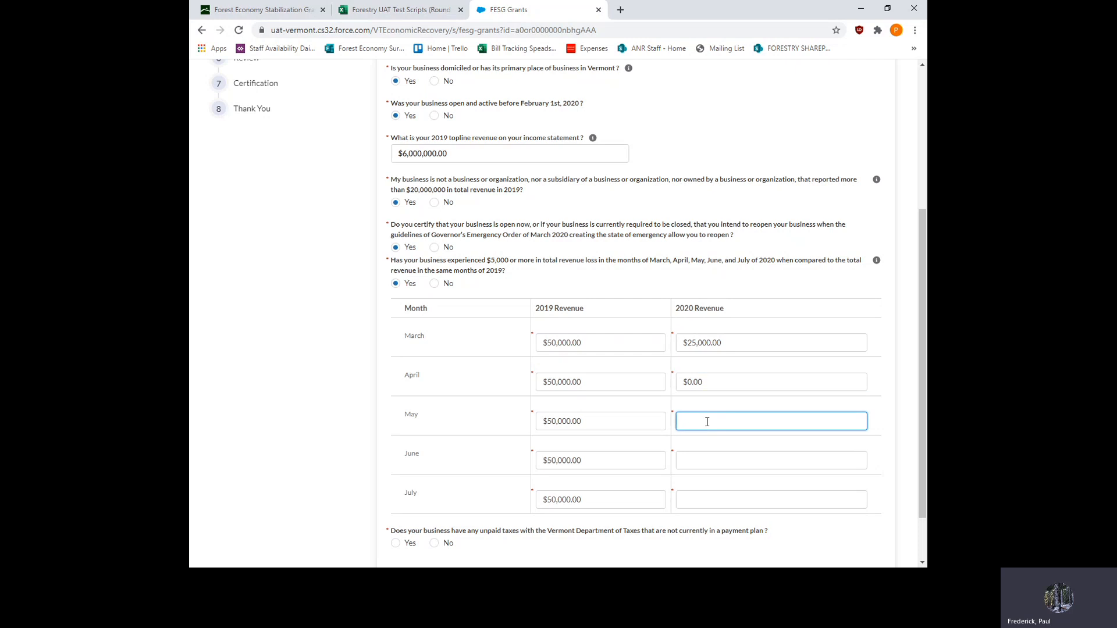
pyautogui.write('0')
pyautogui.click(696, 460)
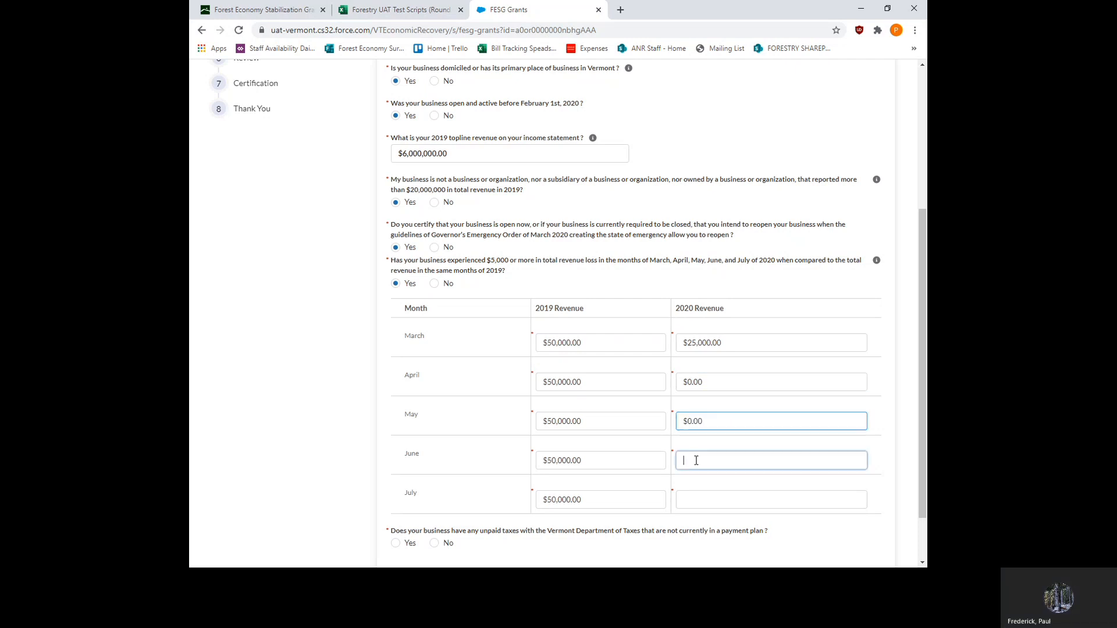
pyautogui.write('25000')
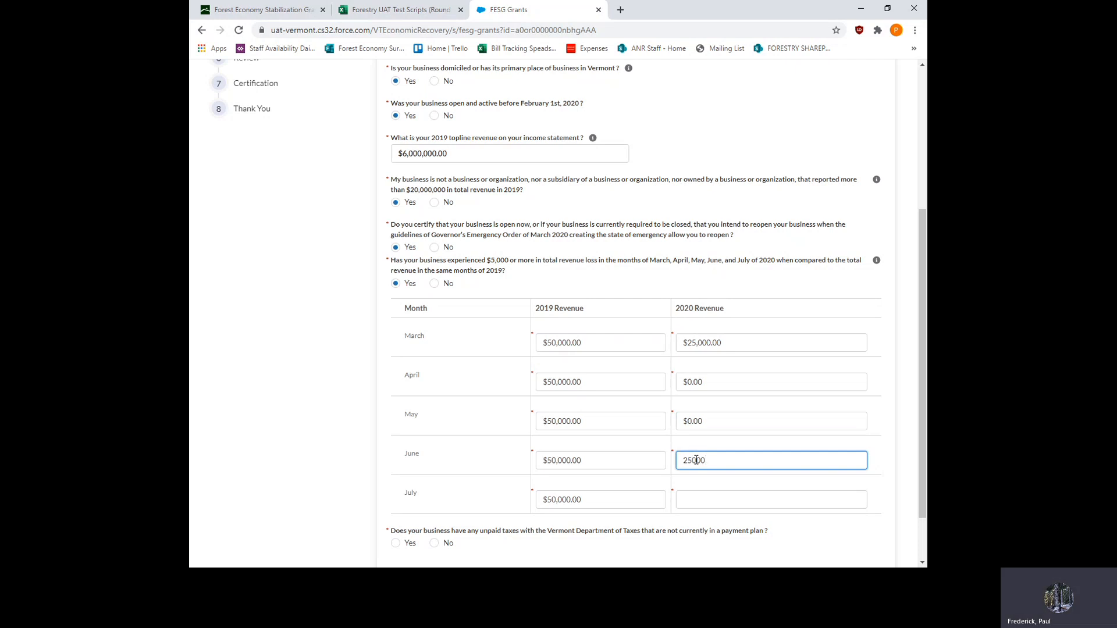
pyautogui.click(712, 499)
pyautogui.write('40000')
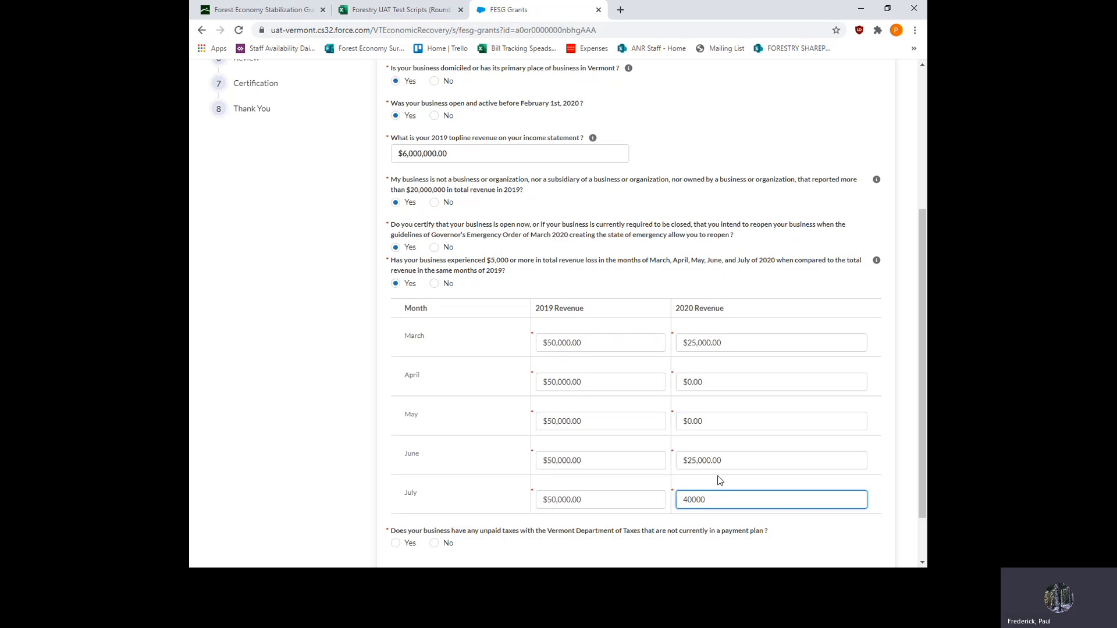
# - Answer No to unpaid taxes and Chapter 7 bankruptcy, enter 25 maximum employees, and continue to the Benefit Information section
pyautogui.scroll(-2, 798, 412)
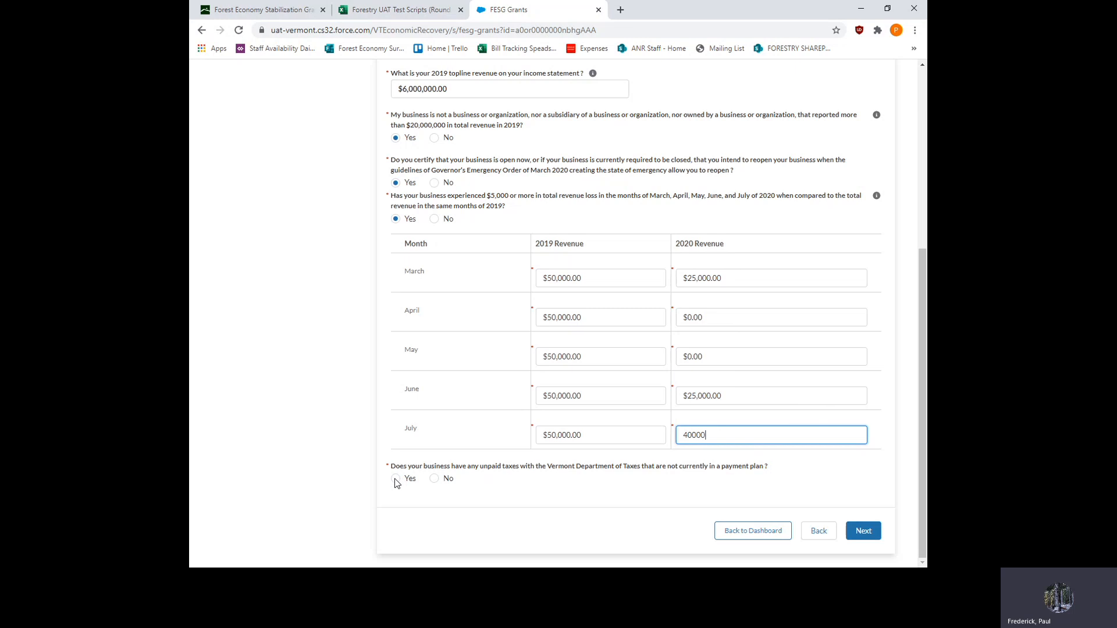
pyautogui.click(434, 479)
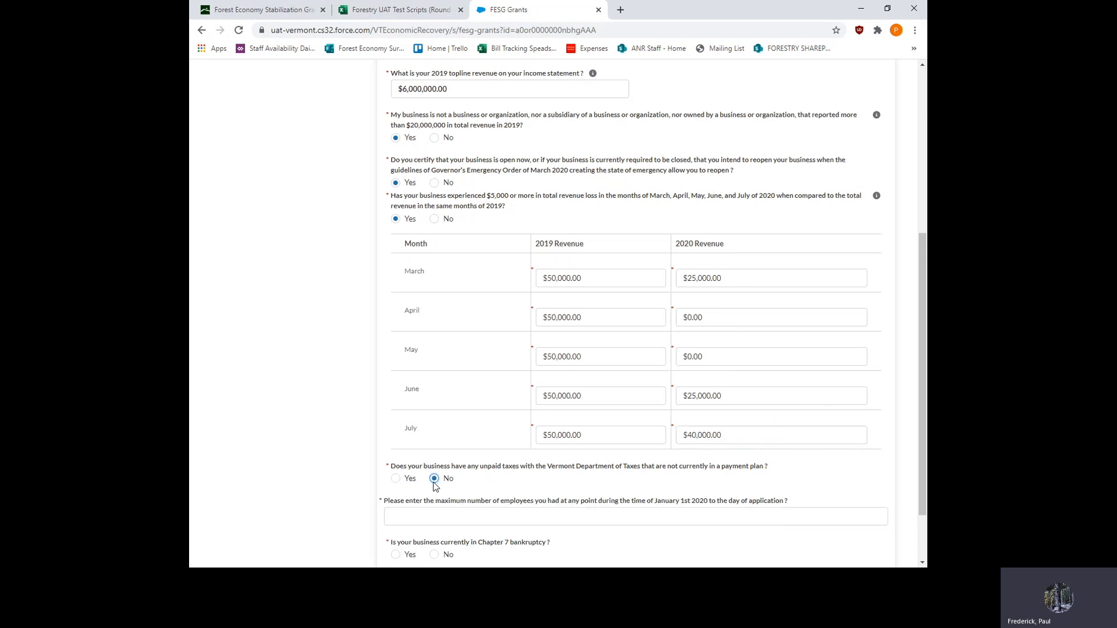
pyautogui.click(431, 515)
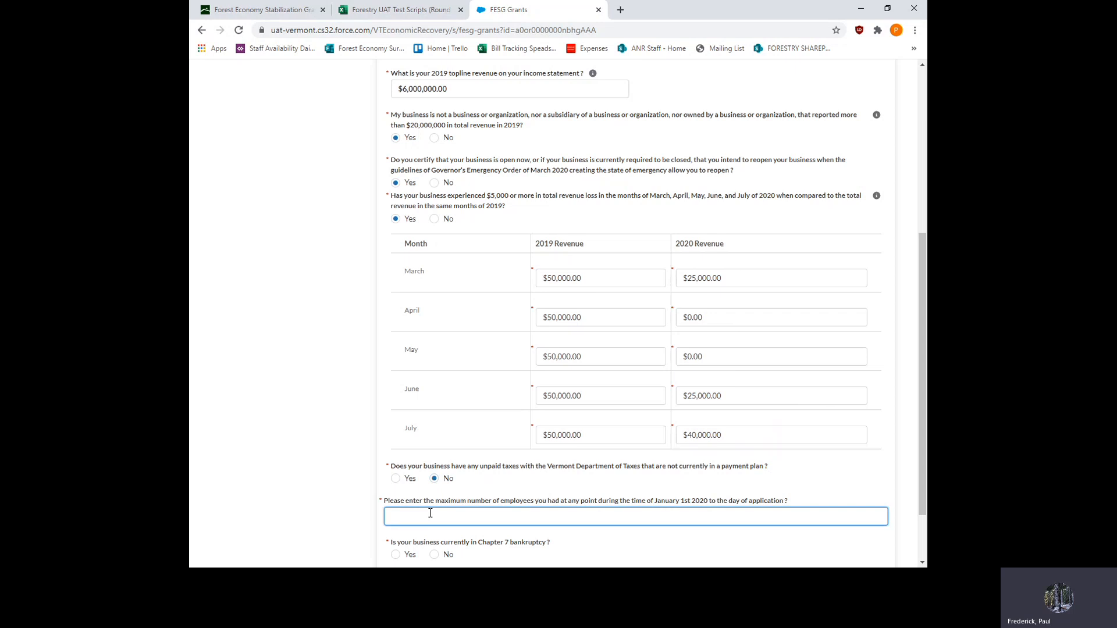
pyautogui.write('25')
pyautogui.scroll(-2, 452, 527)
pyautogui.click(435, 479)
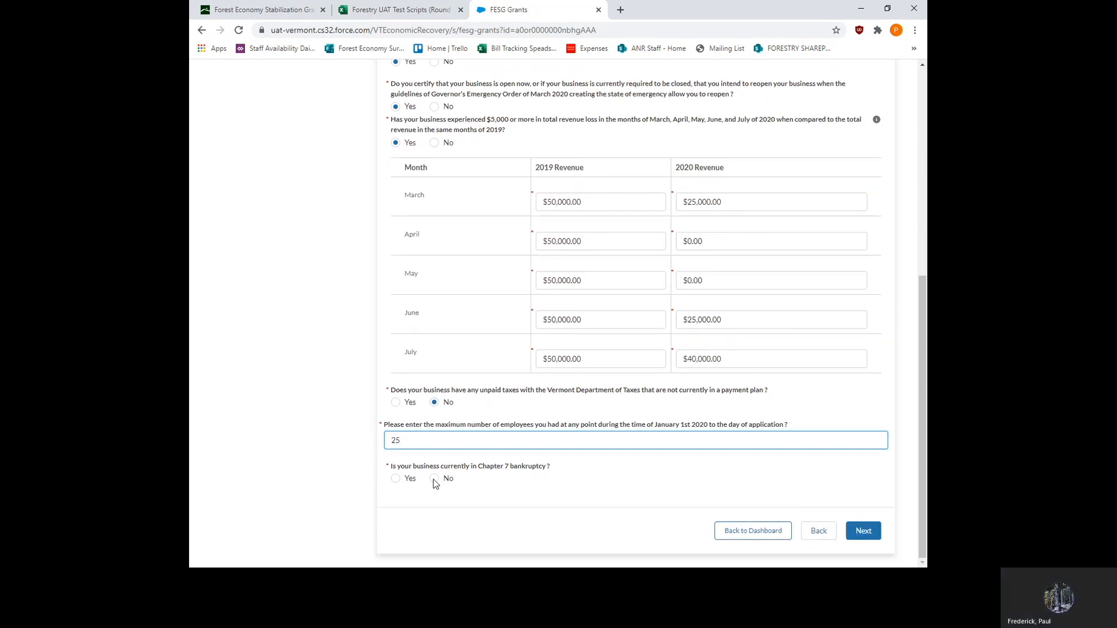
pyautogui.click(861, 530)
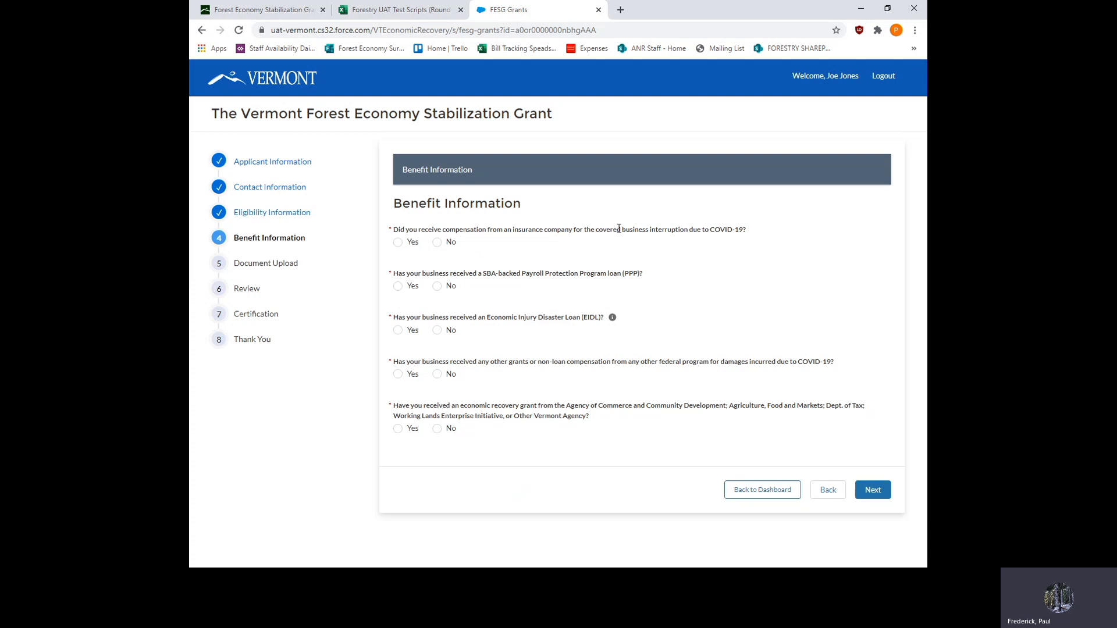
# - Answer No to insurance compensation and Yes to a PPP loan, with an SBA PPP amount of 10000
pyautogui.click(438, 243)
pyautogui.click(398, 286)
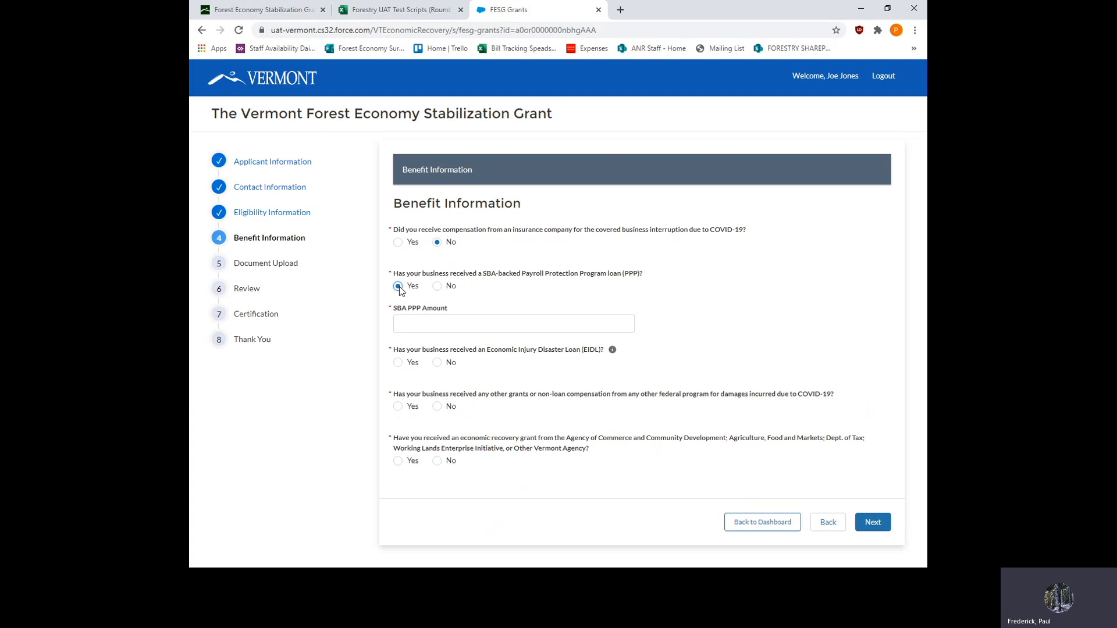
pyautogui.click(412, 324)
pyautogui.click(408, 349)
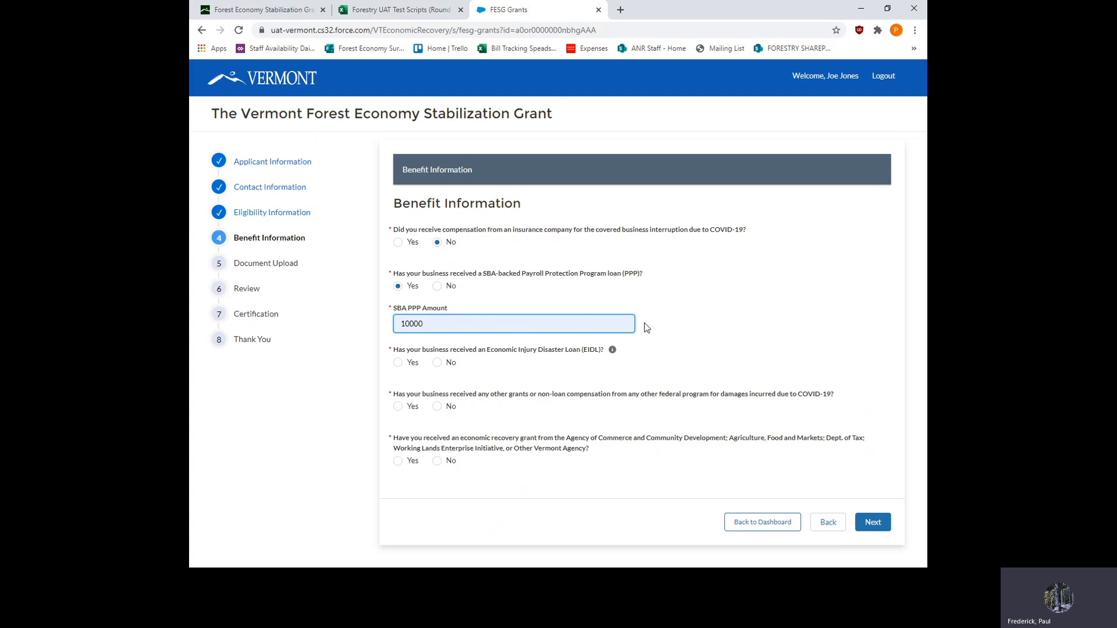
# - Answer No to the EIDL, other federal compensation, and Vermont agency recovery grant questions, and continue to the Document Upload section
pyautogui.click(438, 364)
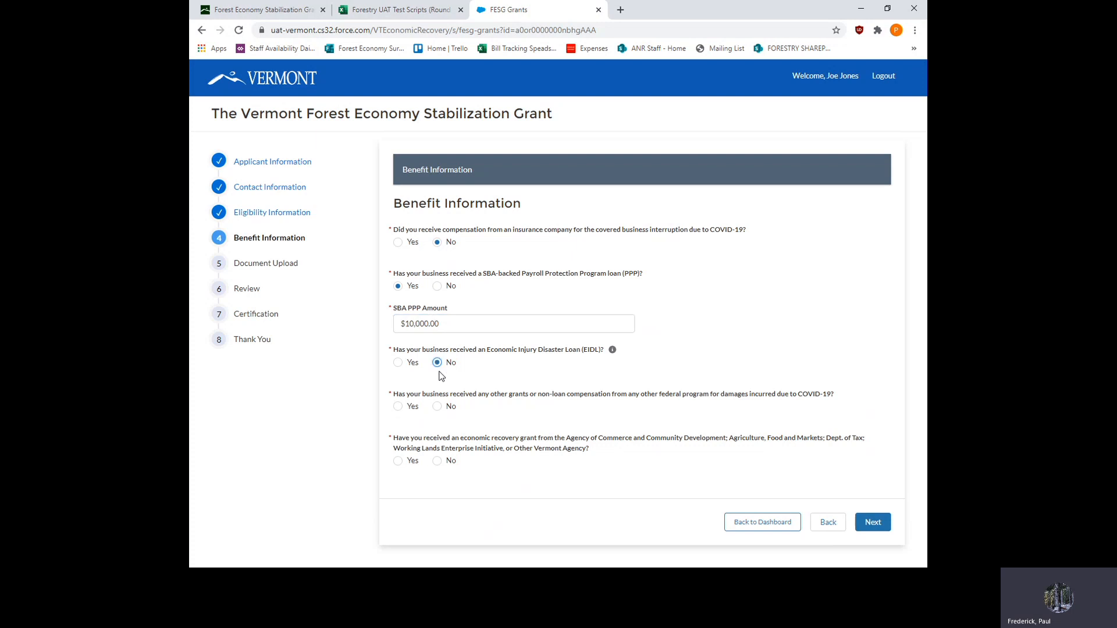
pyautogui.click(438, 406)
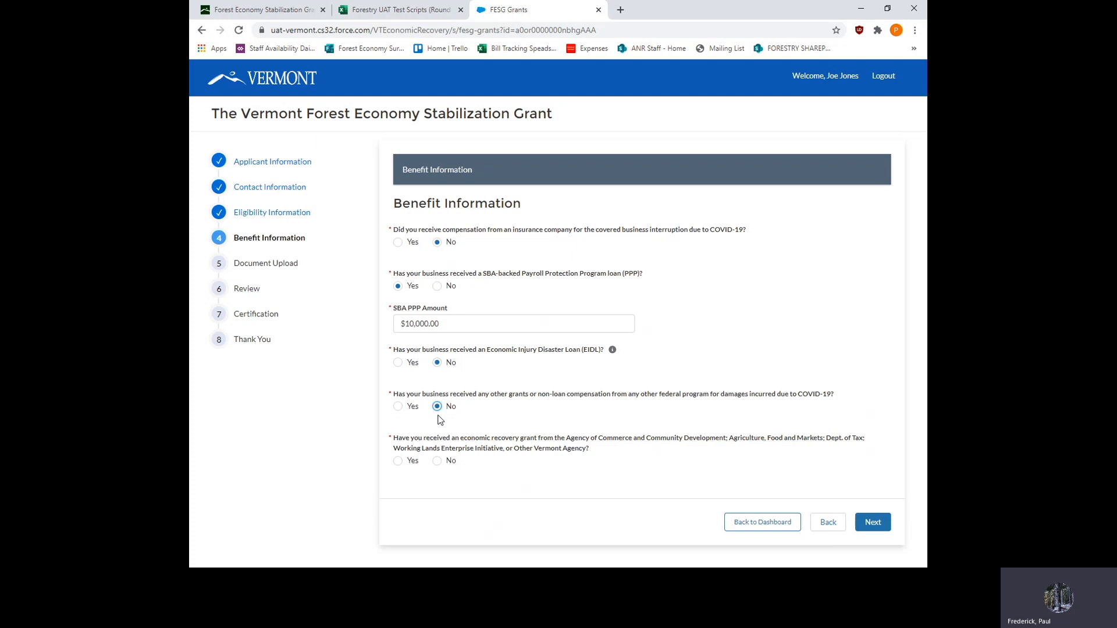
pyautogui.click(439, 462)
pyautogui.click(873, 523)
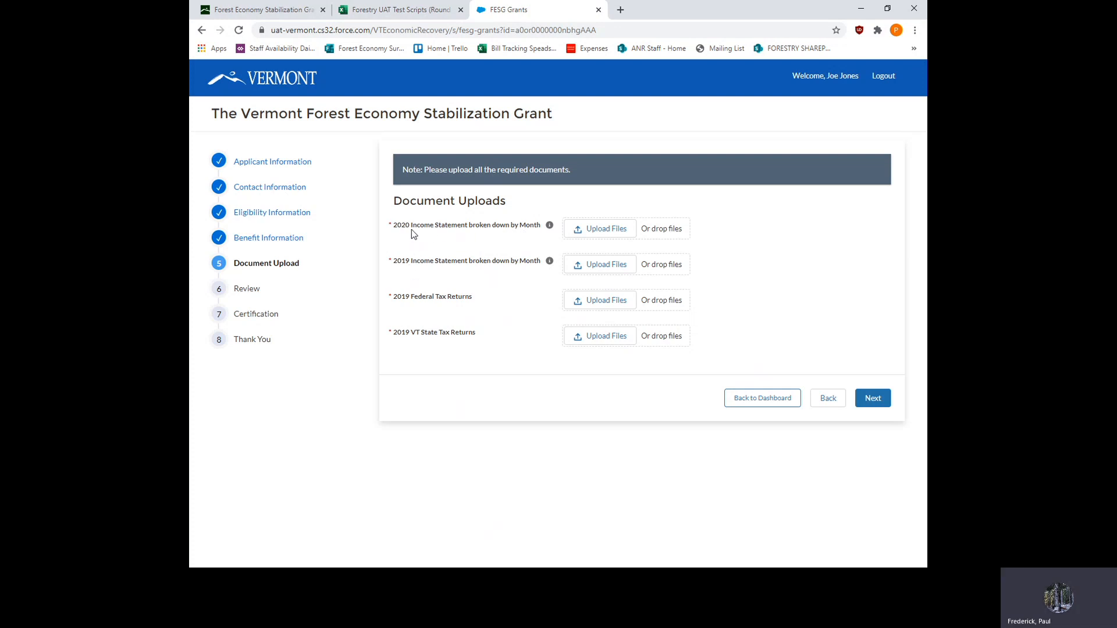
# - Choose 2020 Income statement_PL_by month.pdf as the upload for the 2020 Income Statement broken down by Month
pyautogui.click(602, 228)
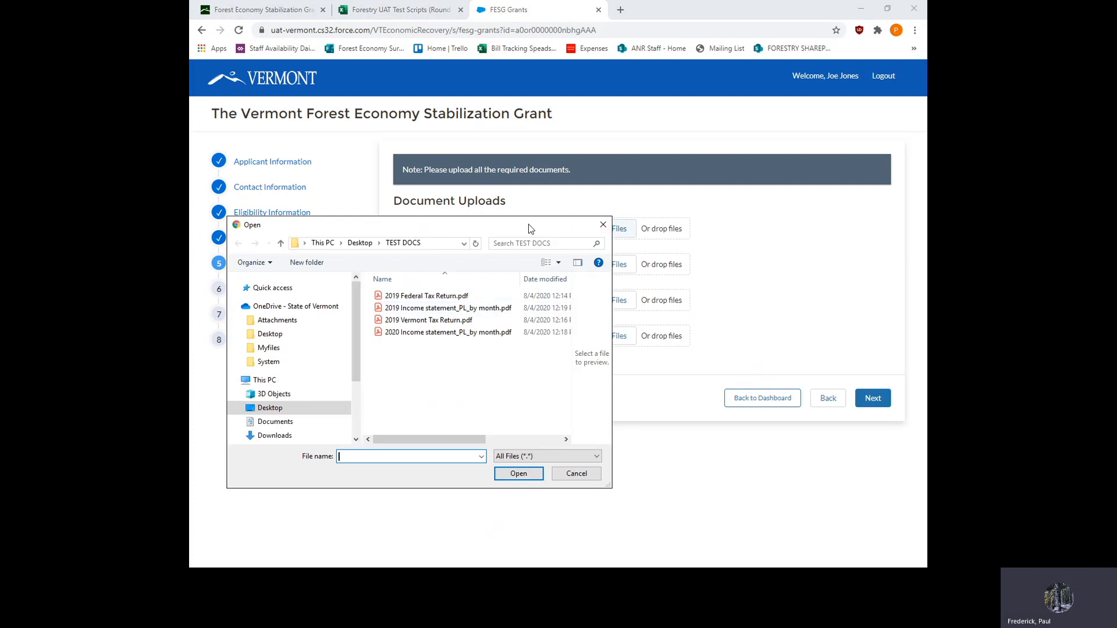
pyautogui.moveTo(528, 225); pyautogui.dragTo(511, 264)
pyautogui.click(410, 371)
pyautogui.click(501, 514)
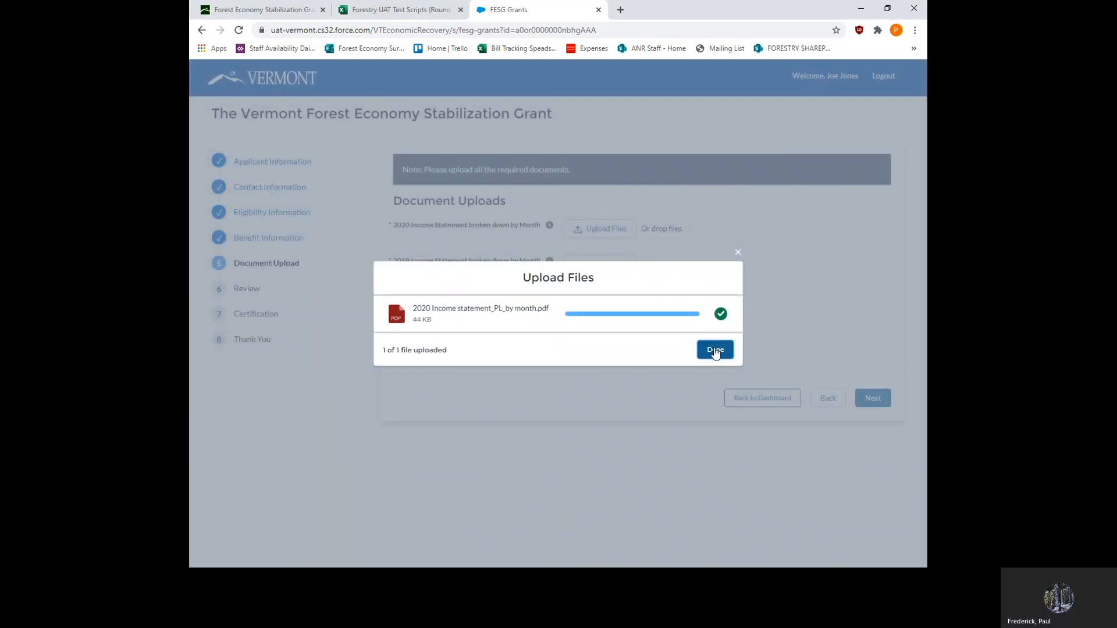
# - Complete the 2020 income statement upload and upload 2019 Income statement_PL_by month.pdf for the 2019 Income Statement broken down by Month
pyautogui.click(716, 351)
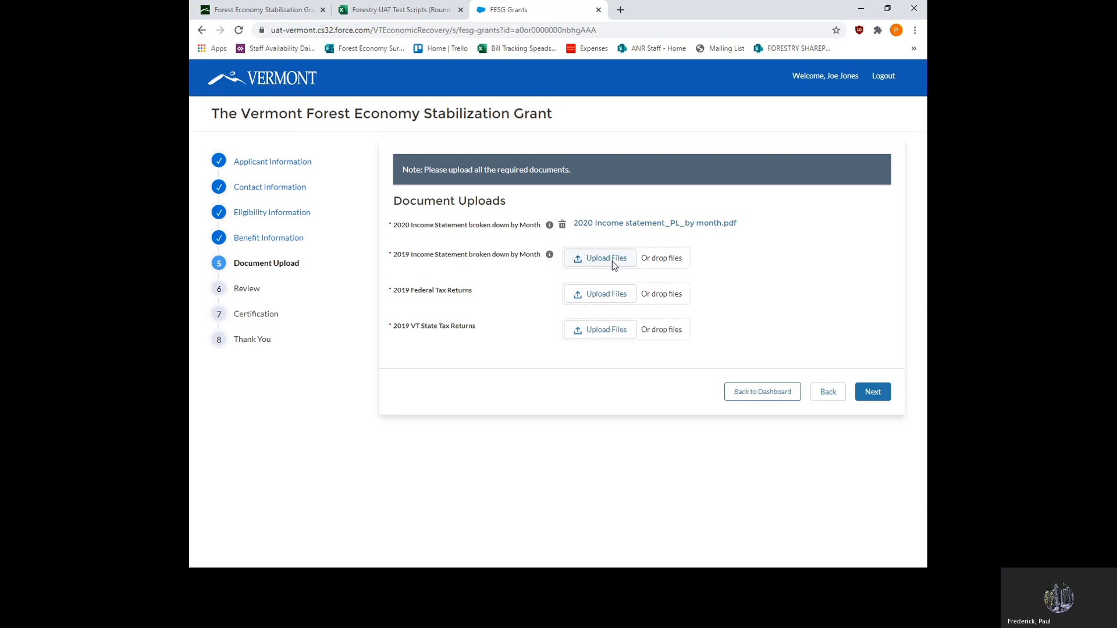
pyautogui.click(612, 260)
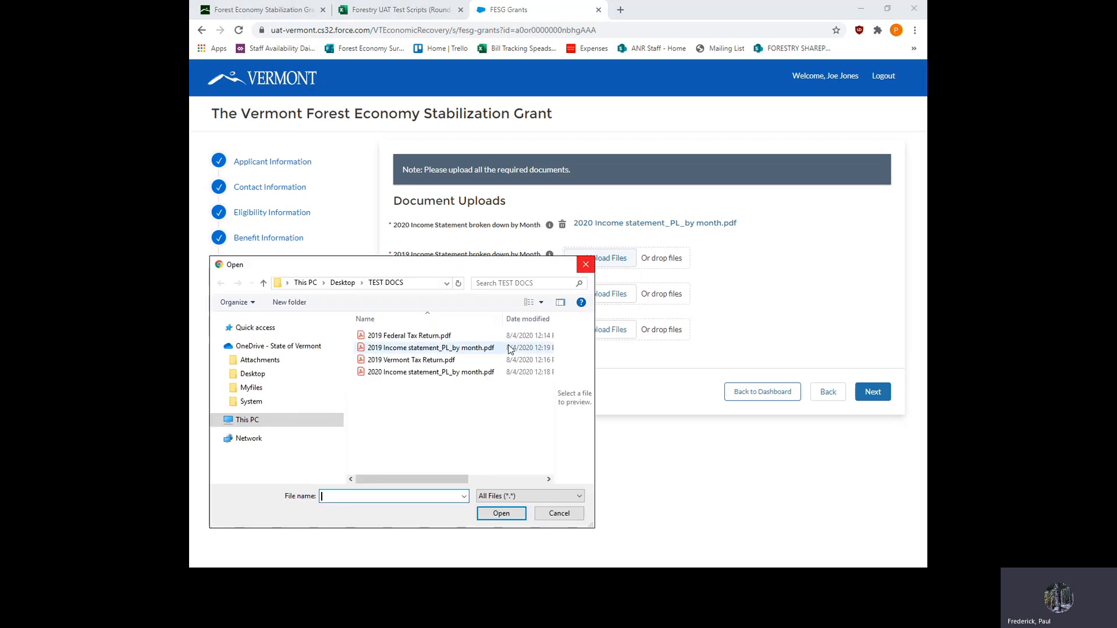
pyautogui.click(427, 348)
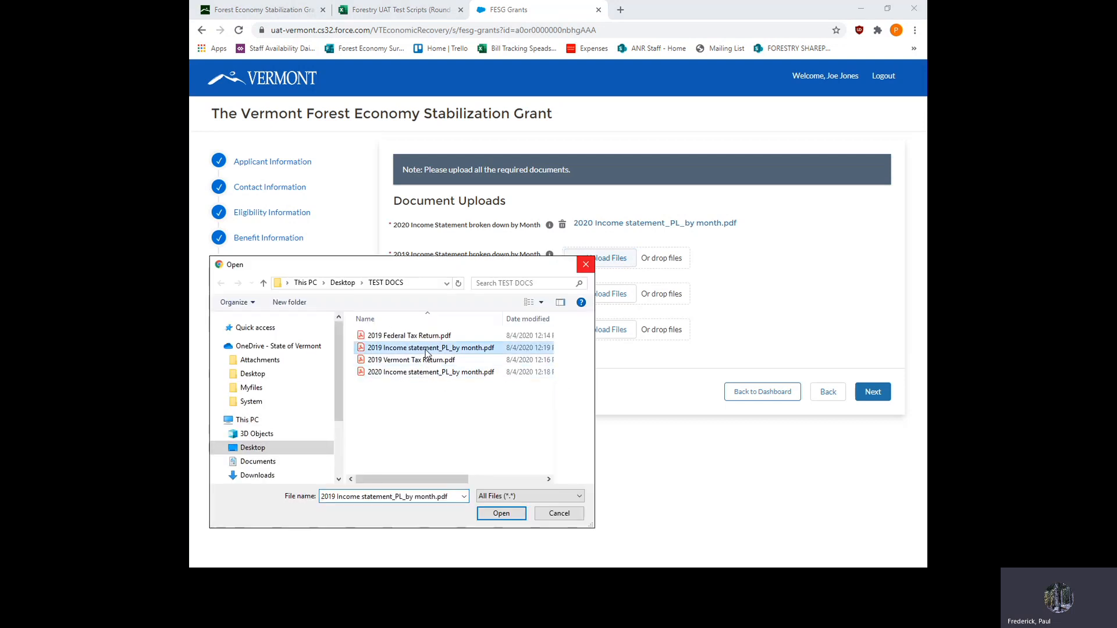
pyautogui.click(511, 515)
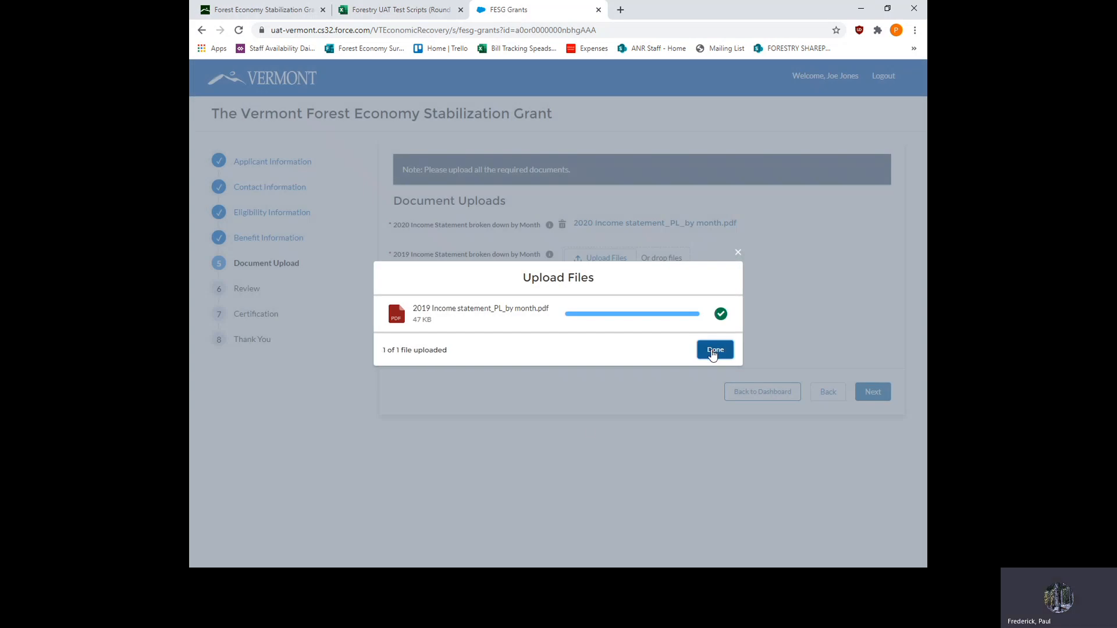
pyautogui.click(715, 350)
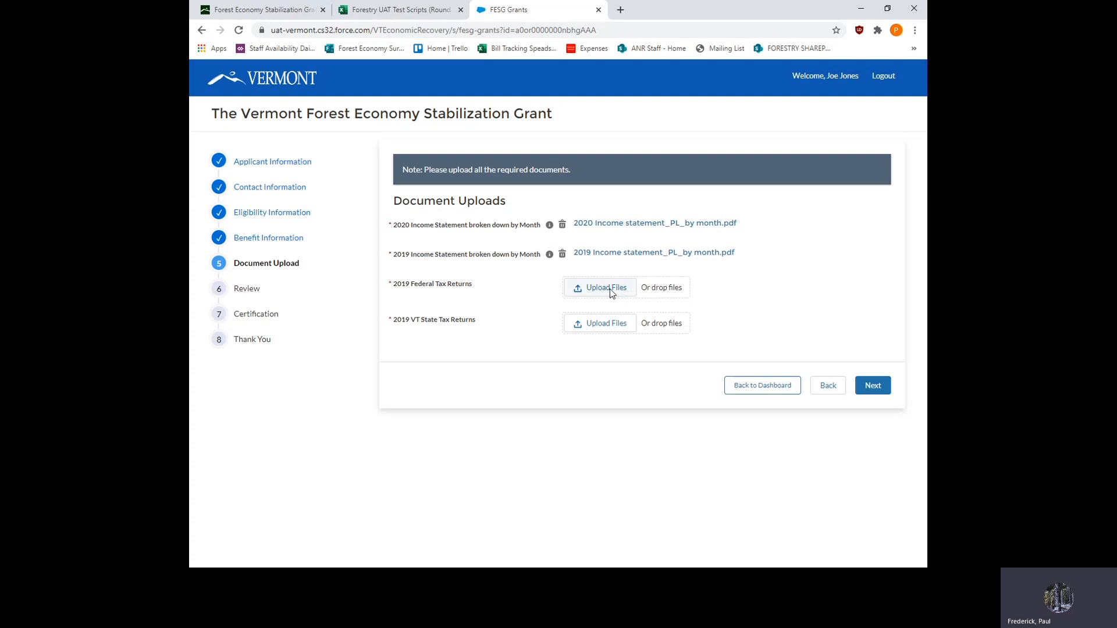
# - Upload 2019 Federal Tax Return.pdf for the 2019 Federal Tax Returns requirement
pyautogui.moveTo(550, 256)
pyautogui.click(608, 287)
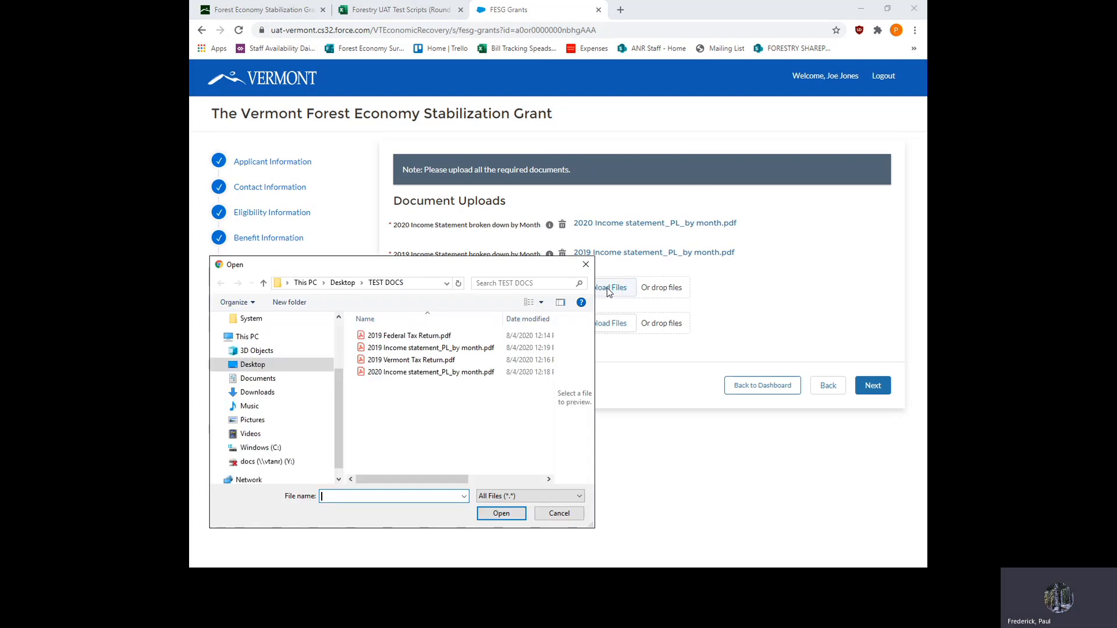
pyautogui.click(433, 337)
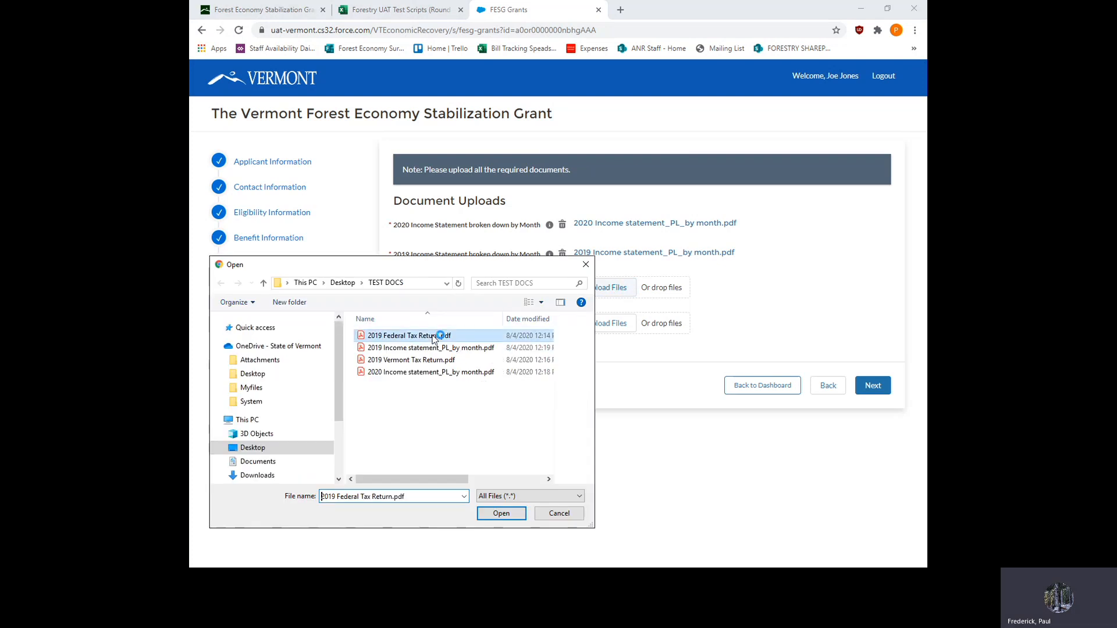
pyautogui.click(502, 515)
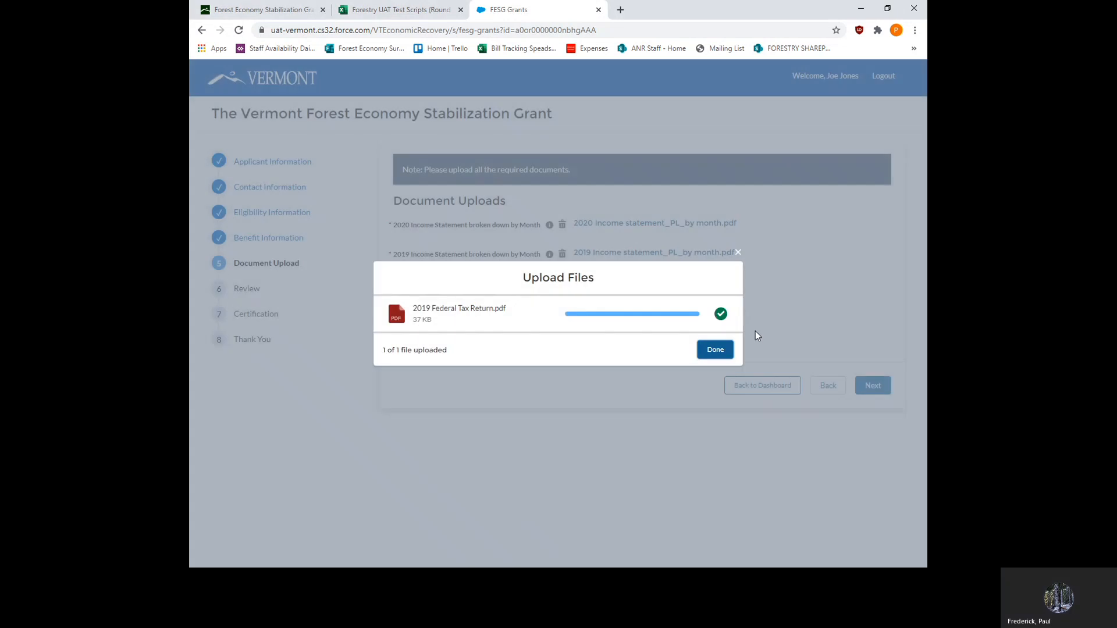
pyautogui.click(717, 351)
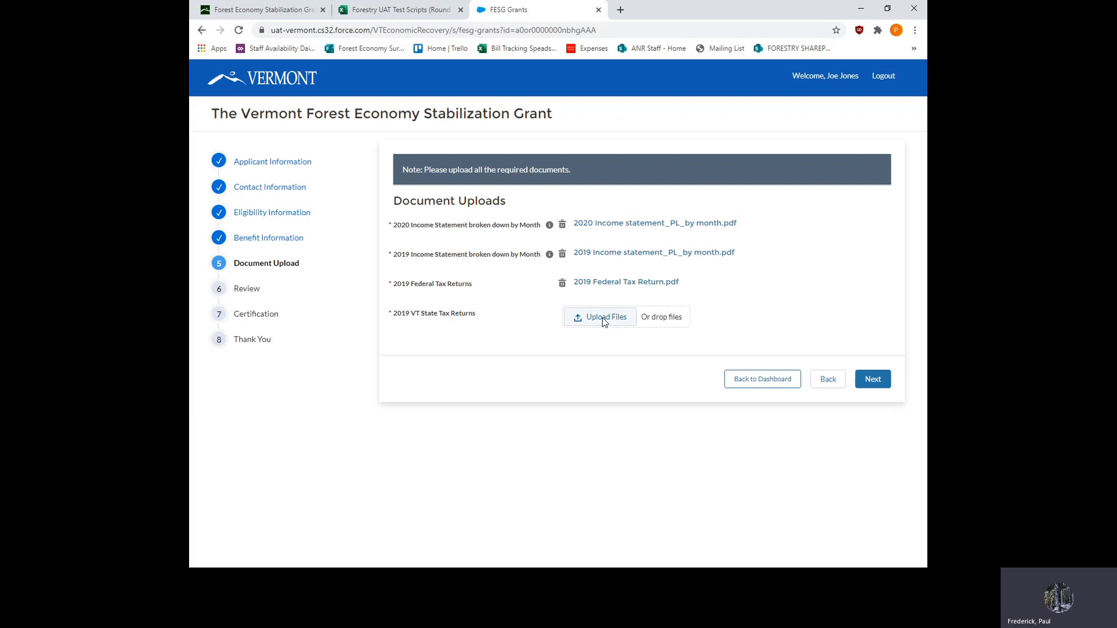
# - Upload 2019 Vermont Tax Return.pdf for the 2019 VT State Tax Returns and continue to the Review section
pyautogui.click(603, 318)
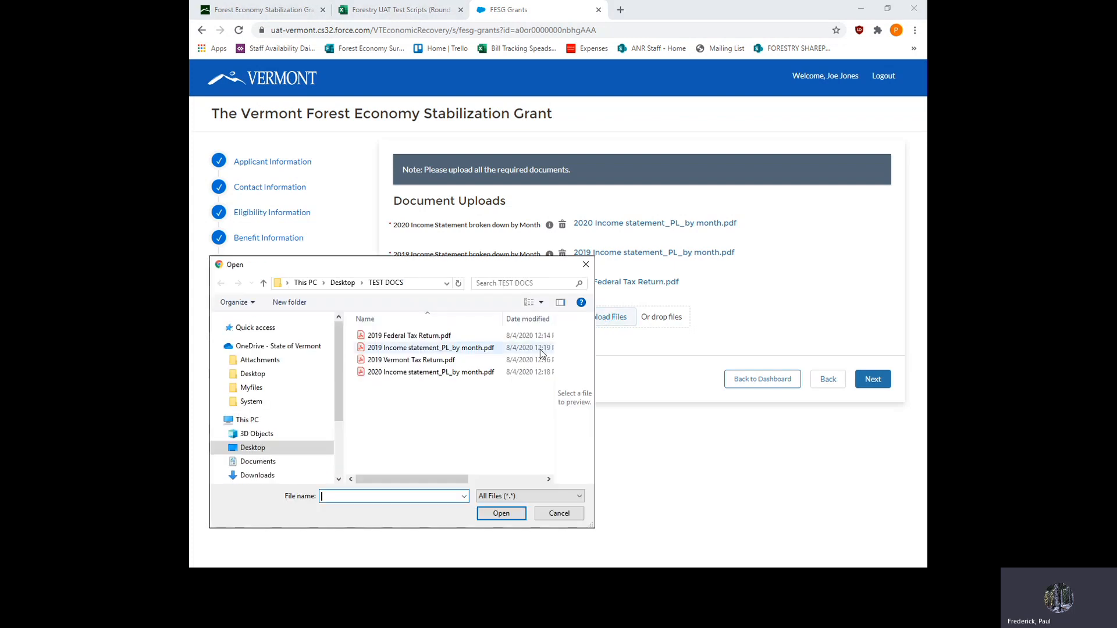
pyautogui.click(433, 361)
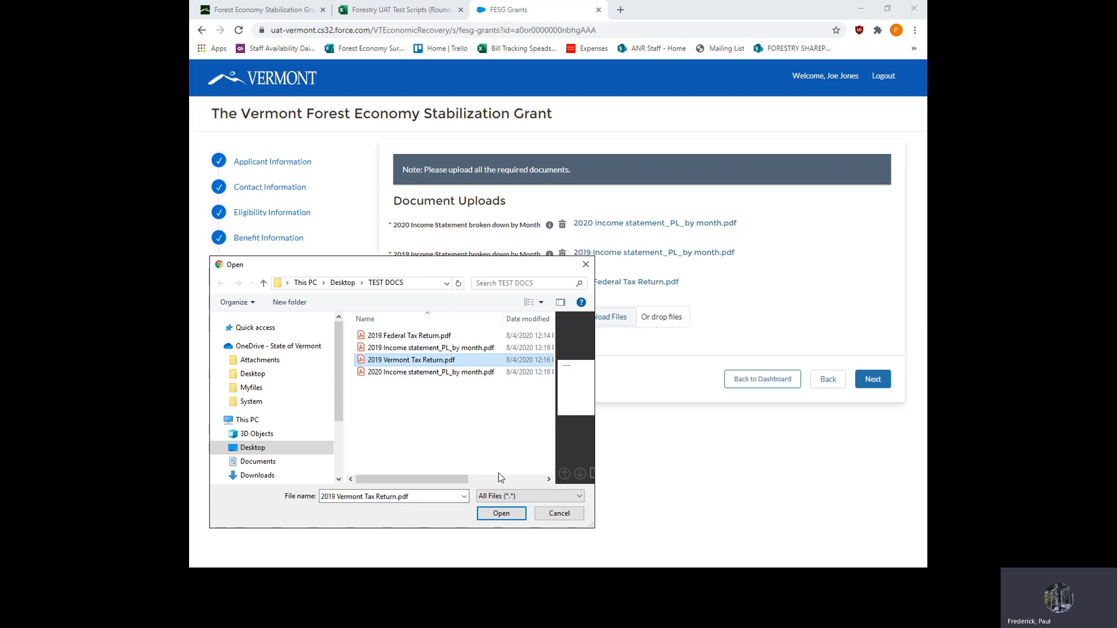
pyautogui.click(506, 516)
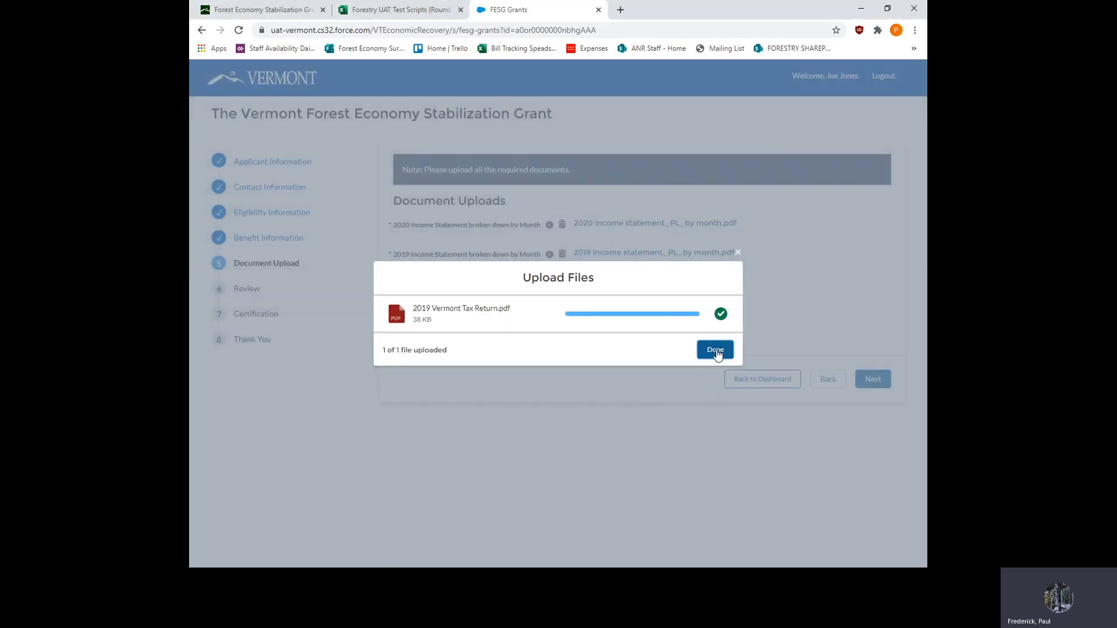
pyautogui.click(718, 352)
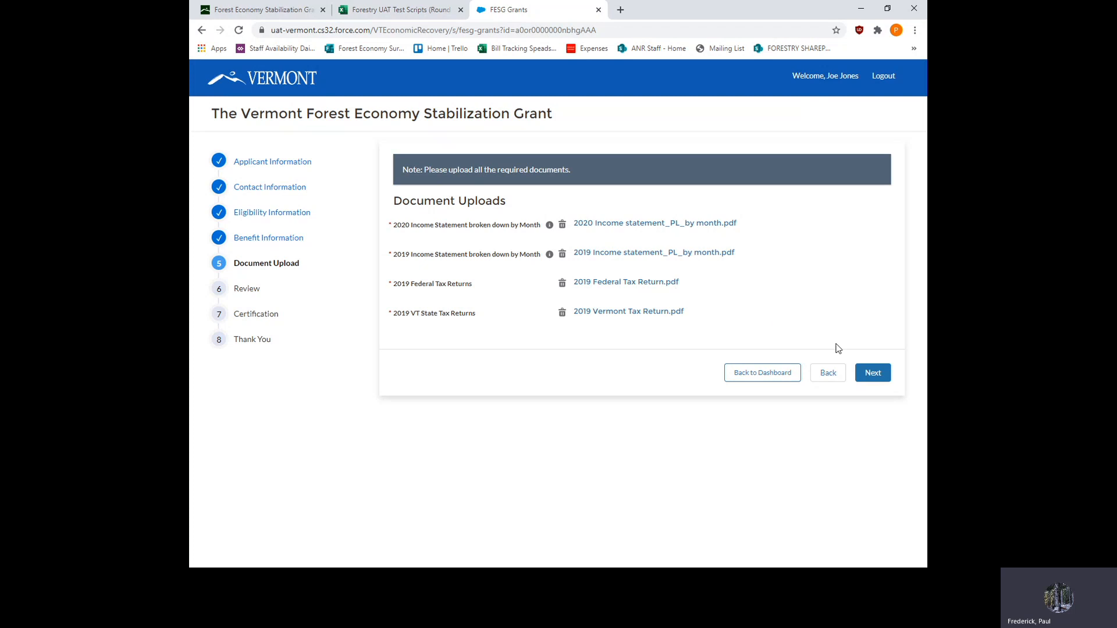
pyautogui.click(873, 374)
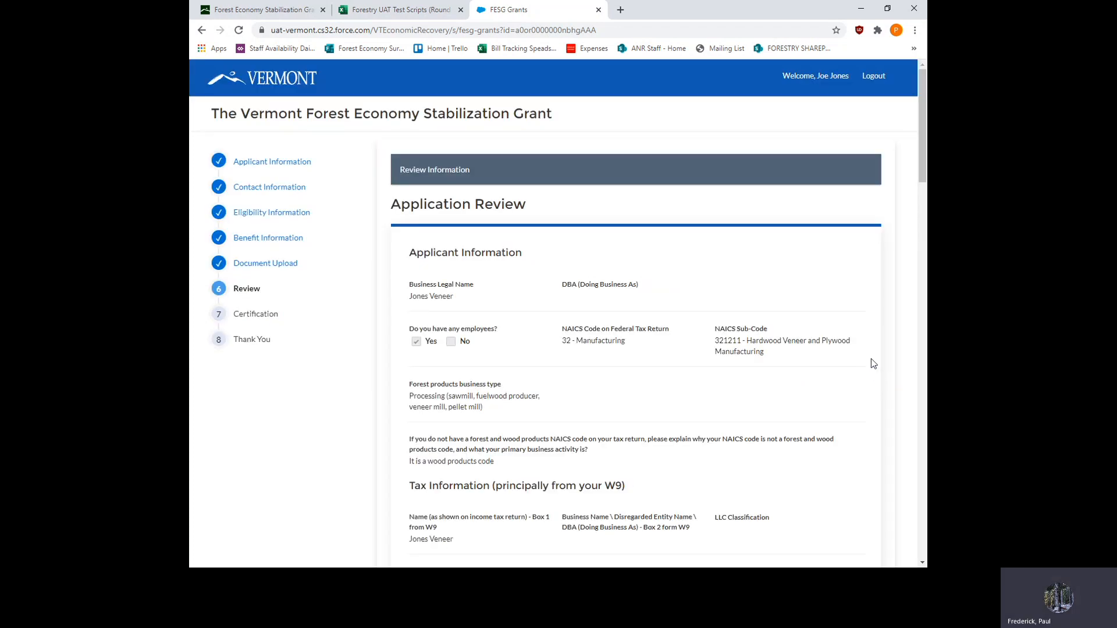
# - Look through the application review, from the applicant and tax information to the uploaded documents
pyautogui.scroll(-2, 851, 295)
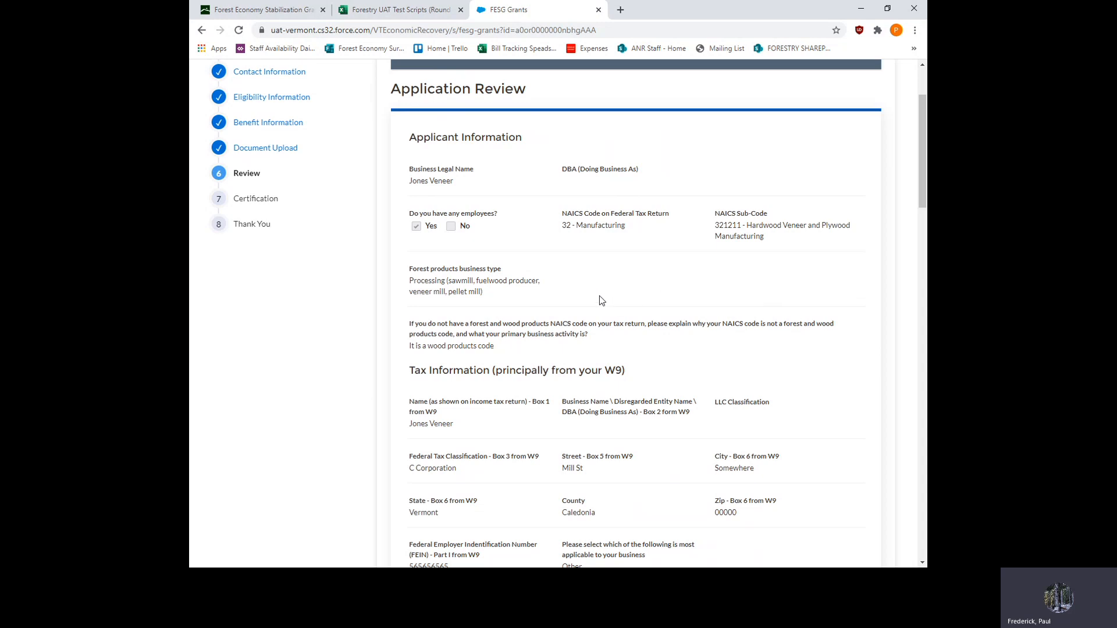
pyautogui.scroll(-20, 704, 274)
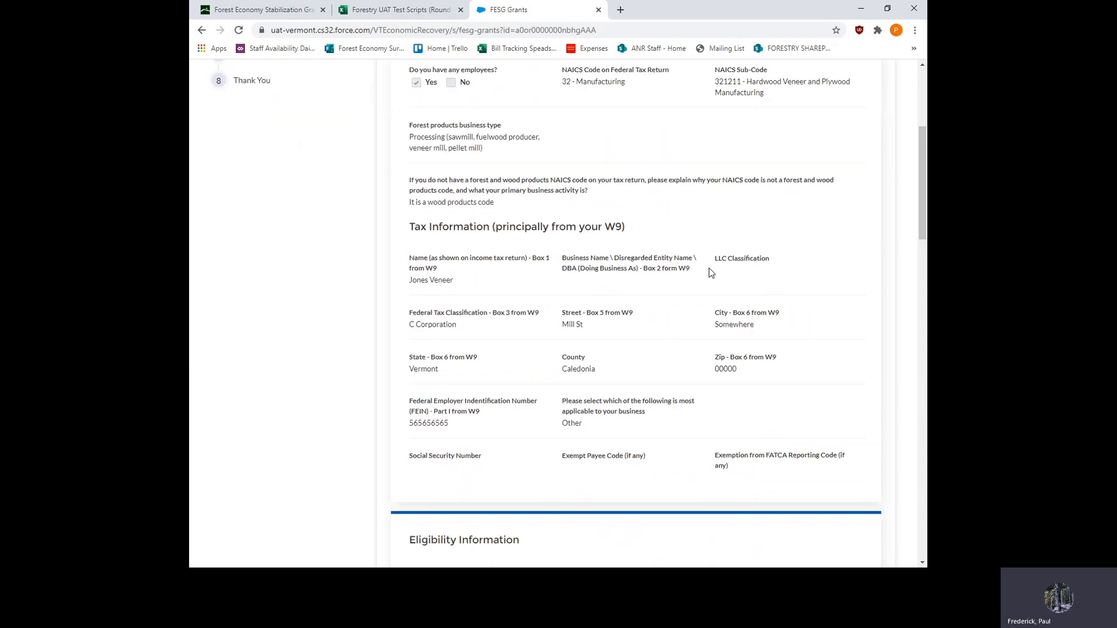
pyautogui.scroll(-10, 722, 274)
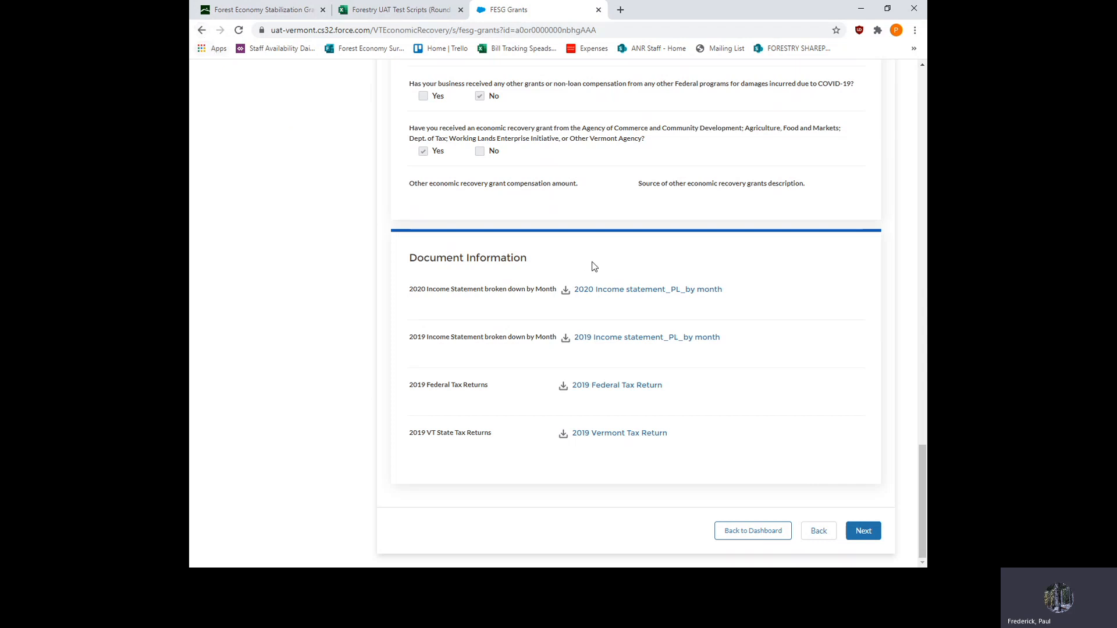
pyautogui.scroll(10, 791, 378)
pyautogui.scroll(15, 791, 383)
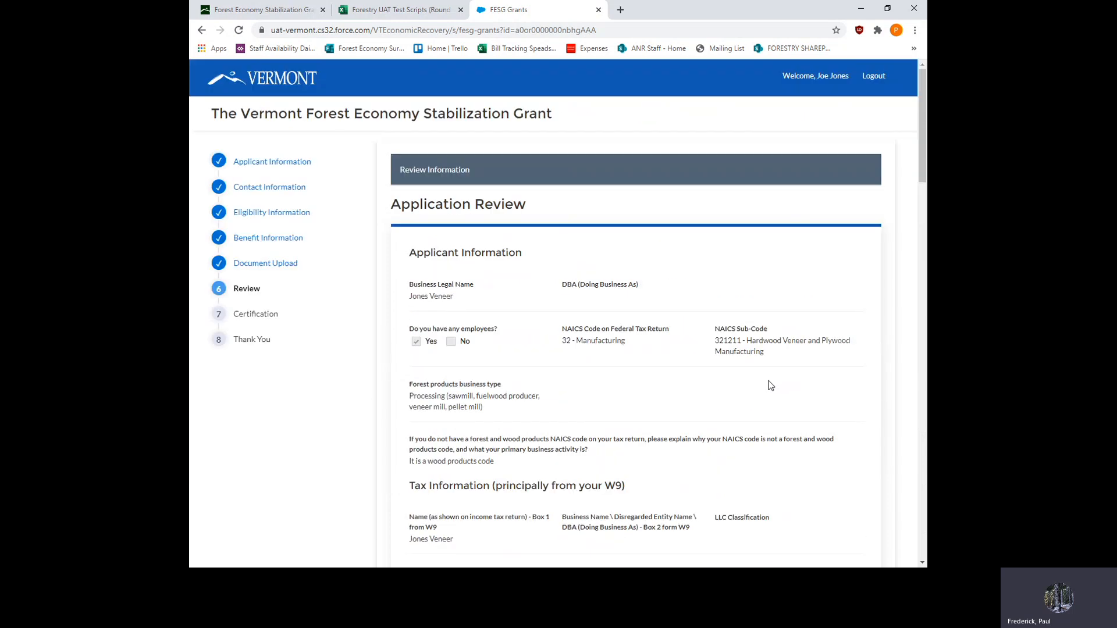
pyautogui.scroll(-4, 770, 385)
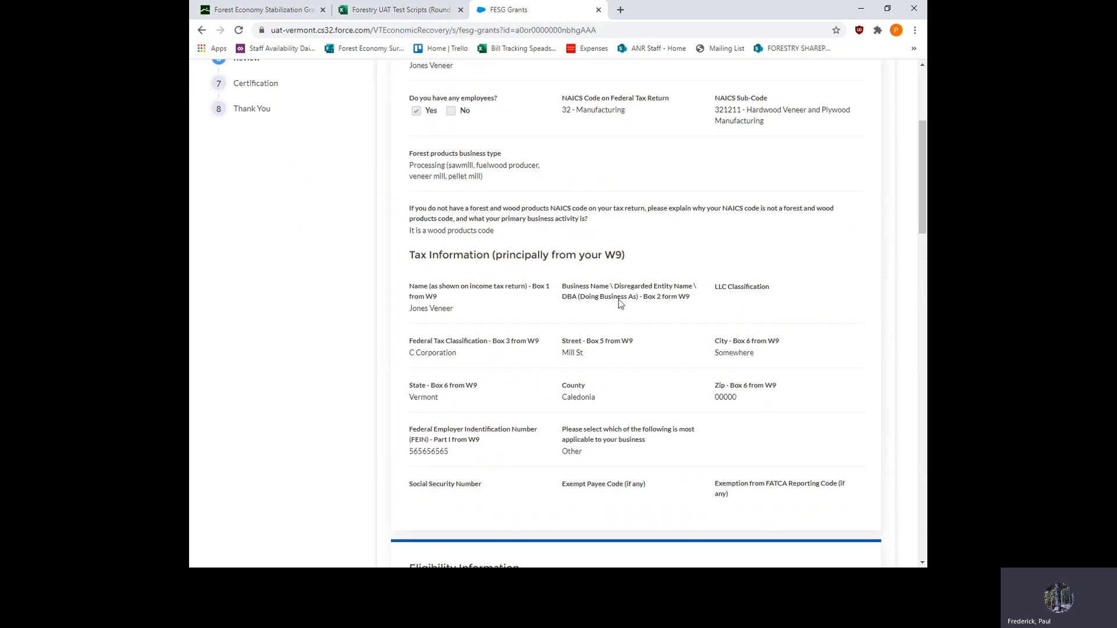
# - Check the print preview and destination choices for the application review, and close it without printing or saving
pyautogui.rightClick(666, 258)
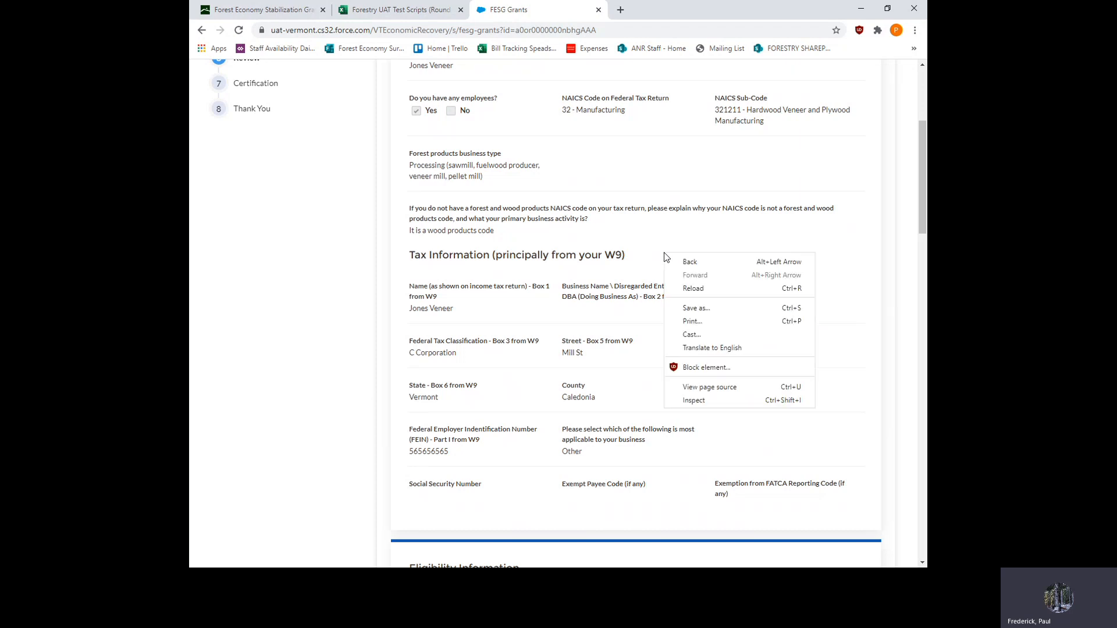
pyautogui.click(692, 322)
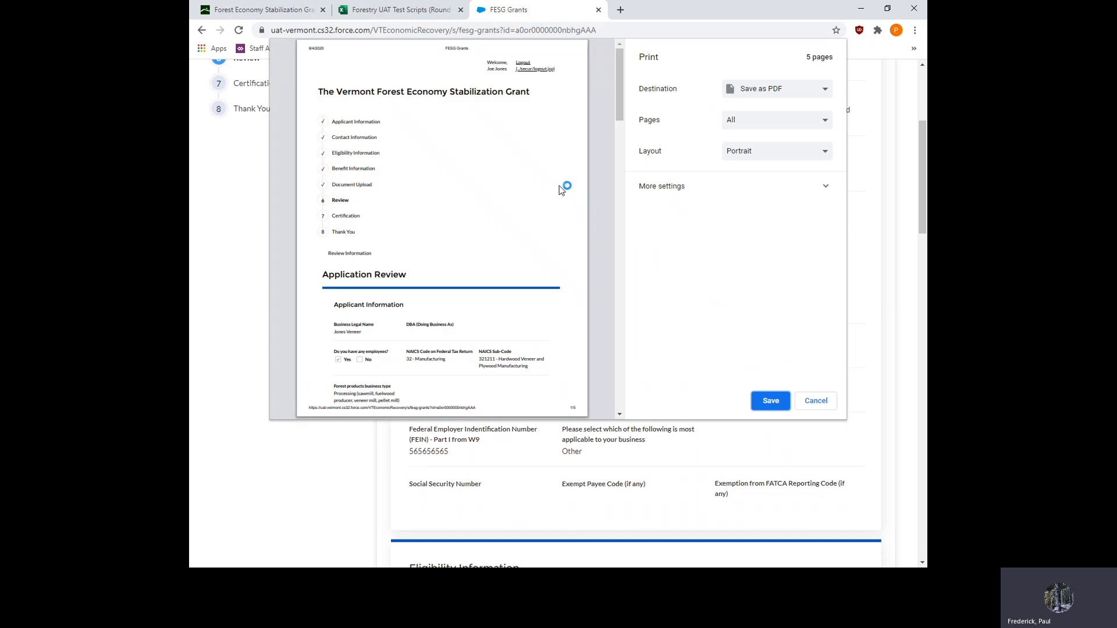
pyautogui.click(827, 95)
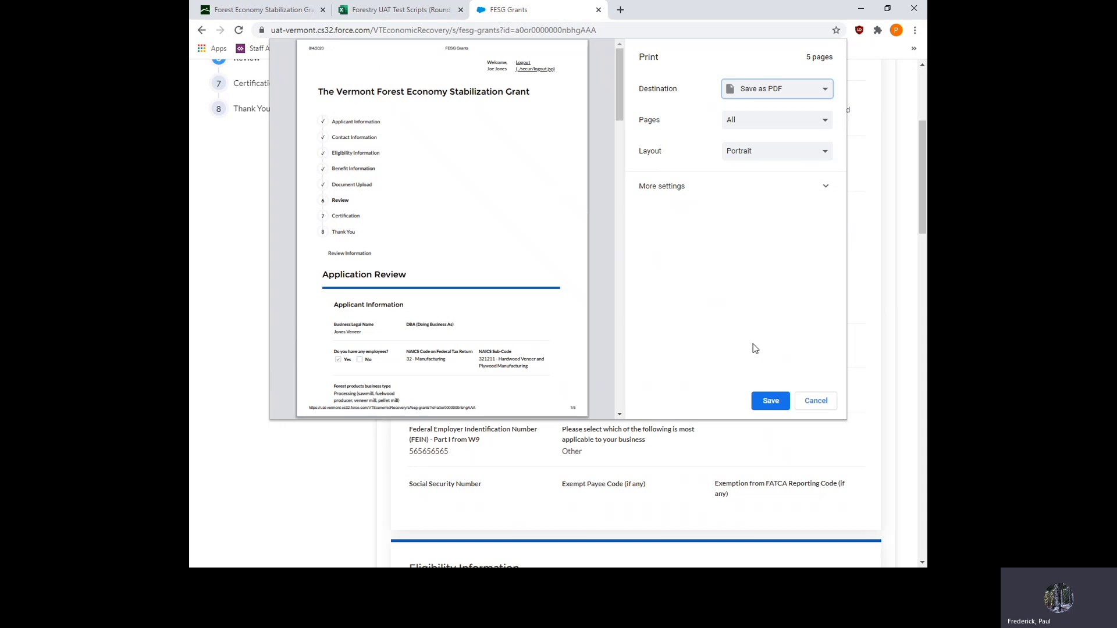
pyautogui.click(822, 400)
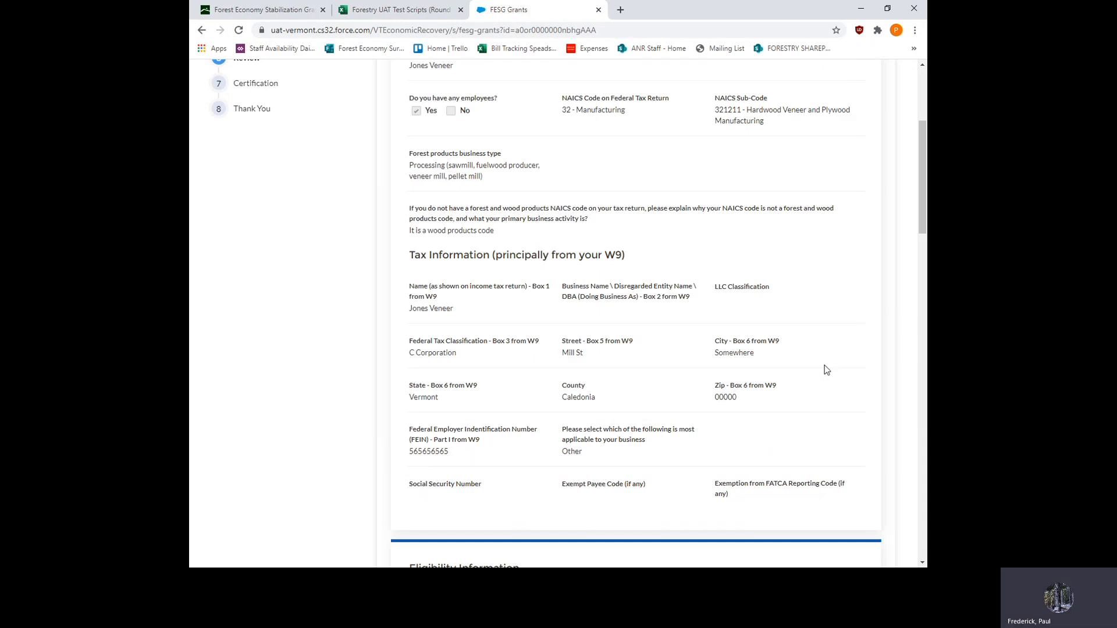
# - Continue from the application review to the Certification section
pyautogui.scroll(-15, 825, 263)
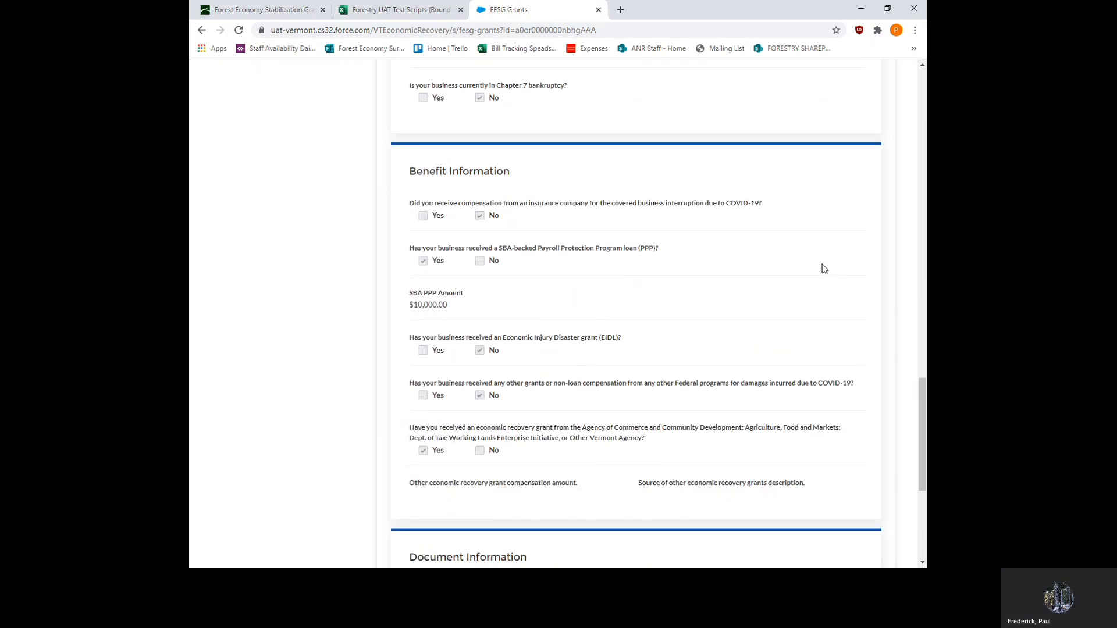
pyautogui.scroll(-5, 824, 267)
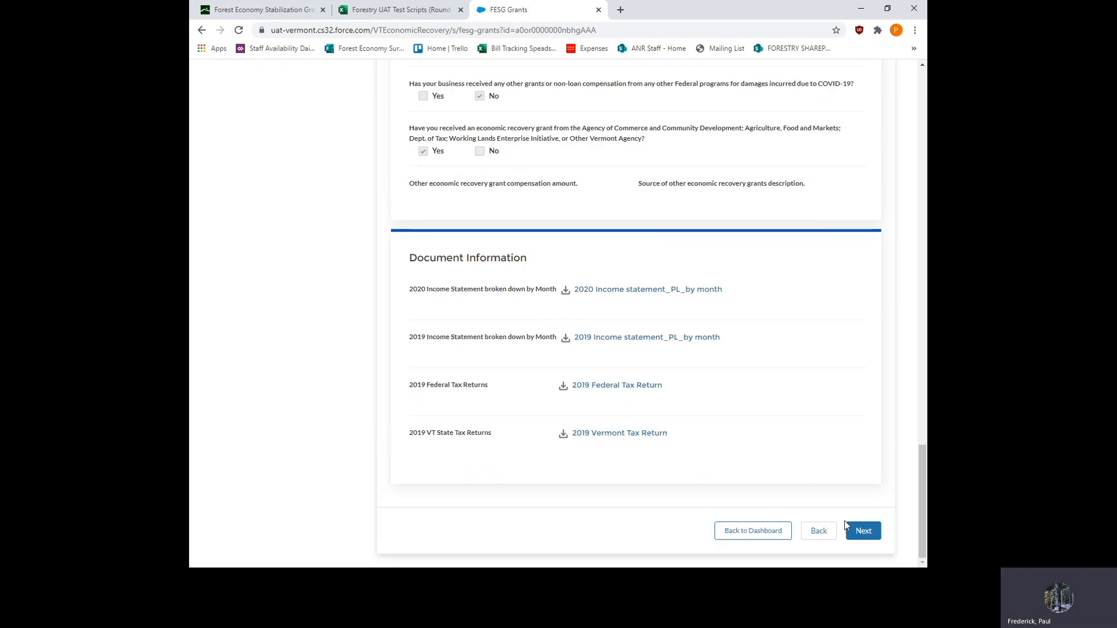
pyautogui.click(865, 531)
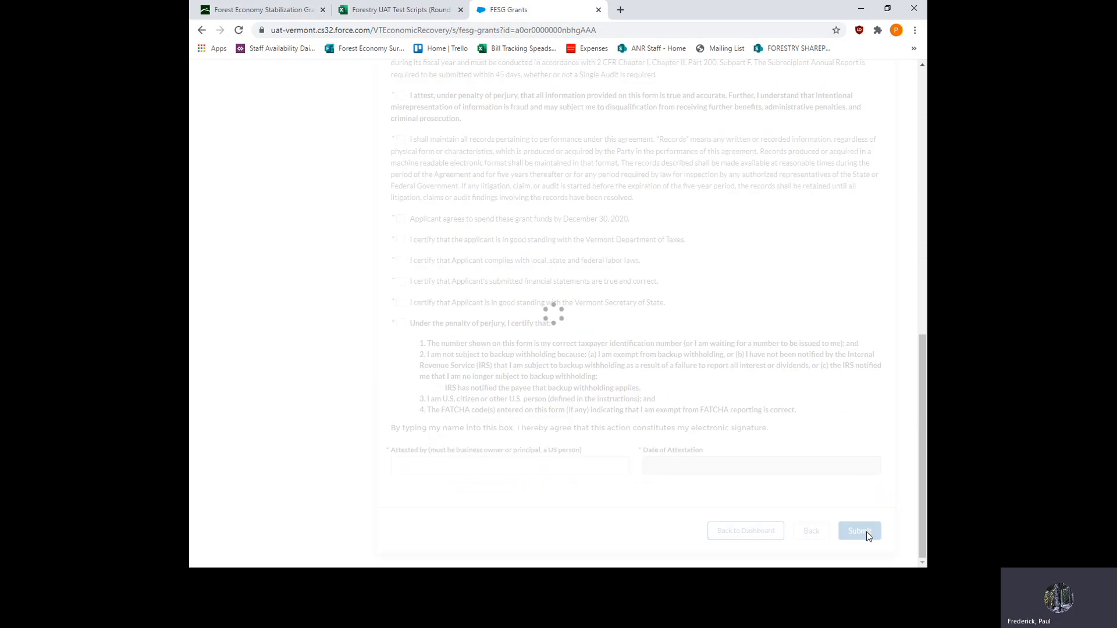
# - Accept the first five certification statements, from the authority to request payment through the grant repayment agreement
pyautogui.scroll(2, 677, 352)
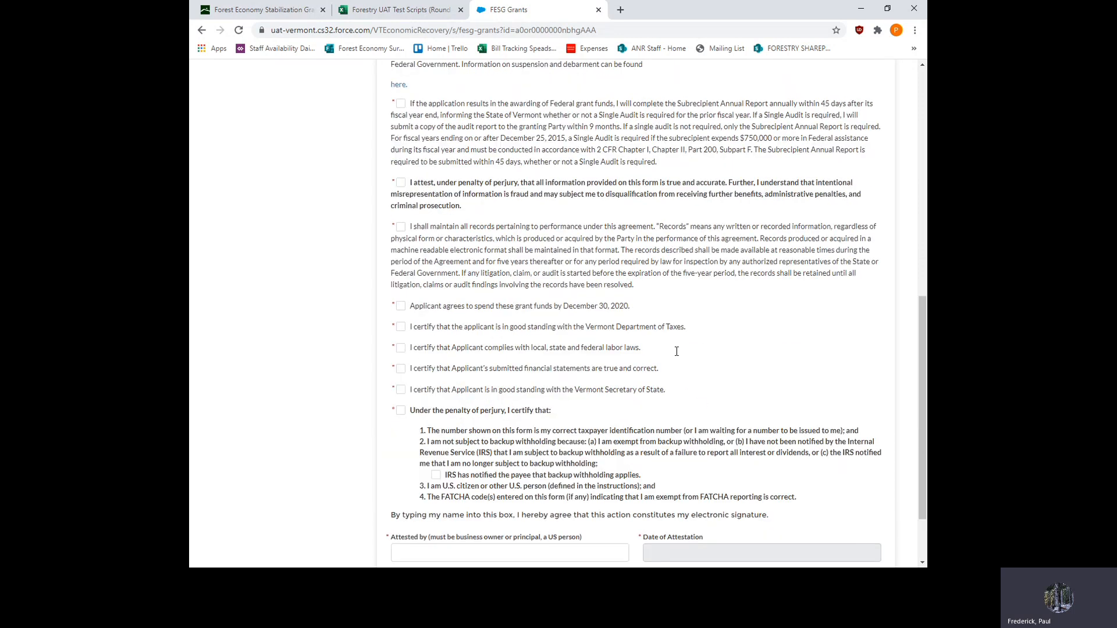
pyautogui.scroll(10, 677, 352)
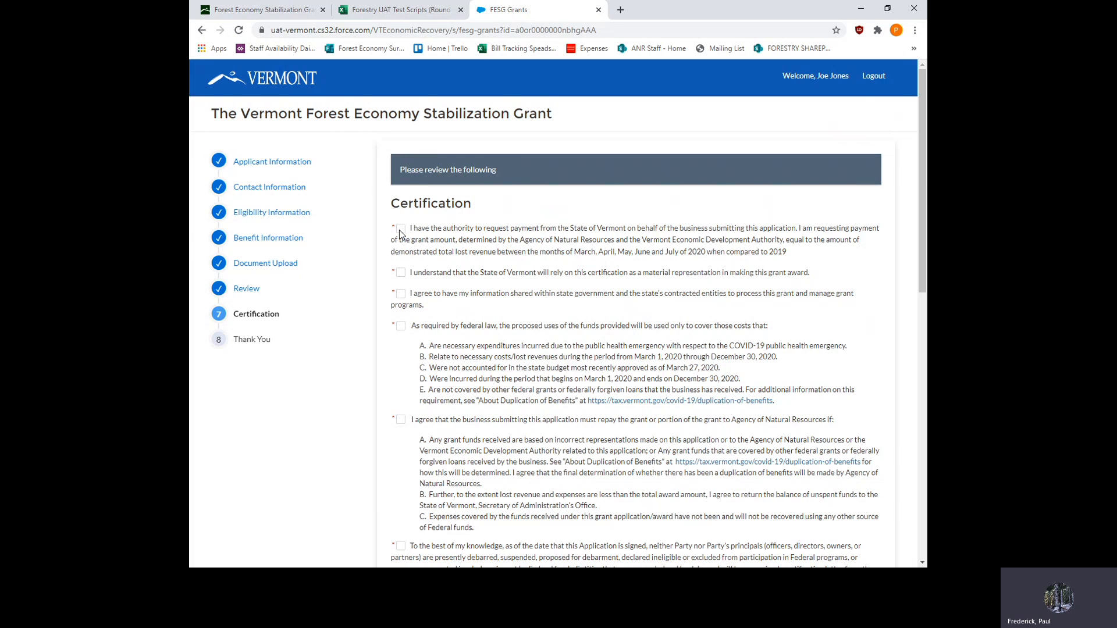
pyautogui.click(401, 273)
pyautogui.click(401, 295)
pyautogui.click(401, 327)
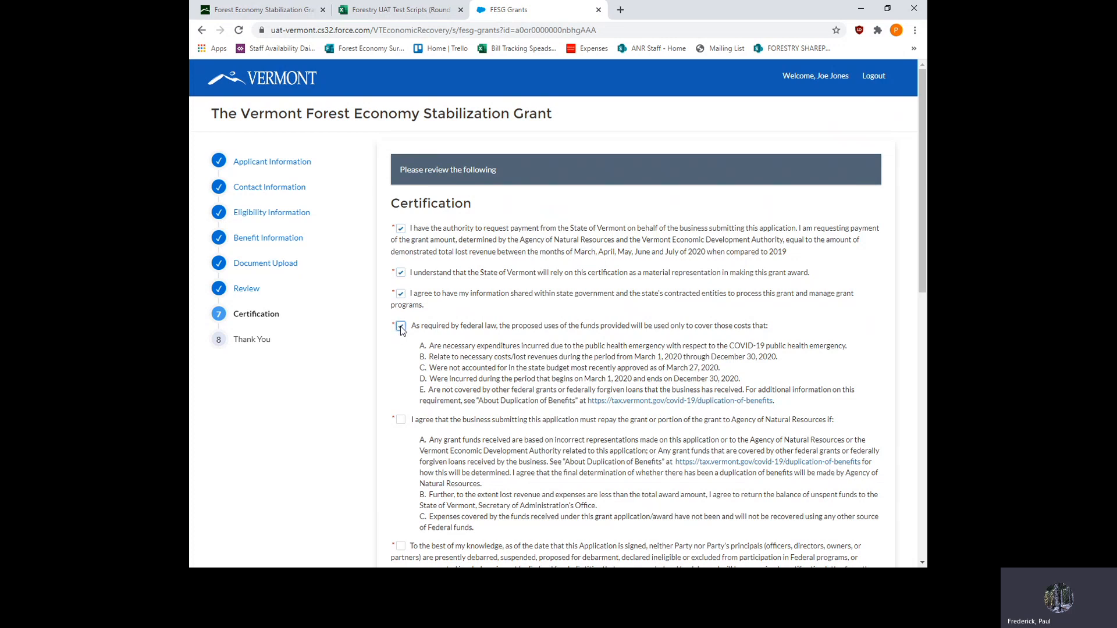
pyautogui.click(401, 420)
# - Accept the certification statements on debarment, the Subrecipient Annual Report, accuracy under penalty of perjury, and record keeping
pyautogui.scroll(-4, 420, 387)
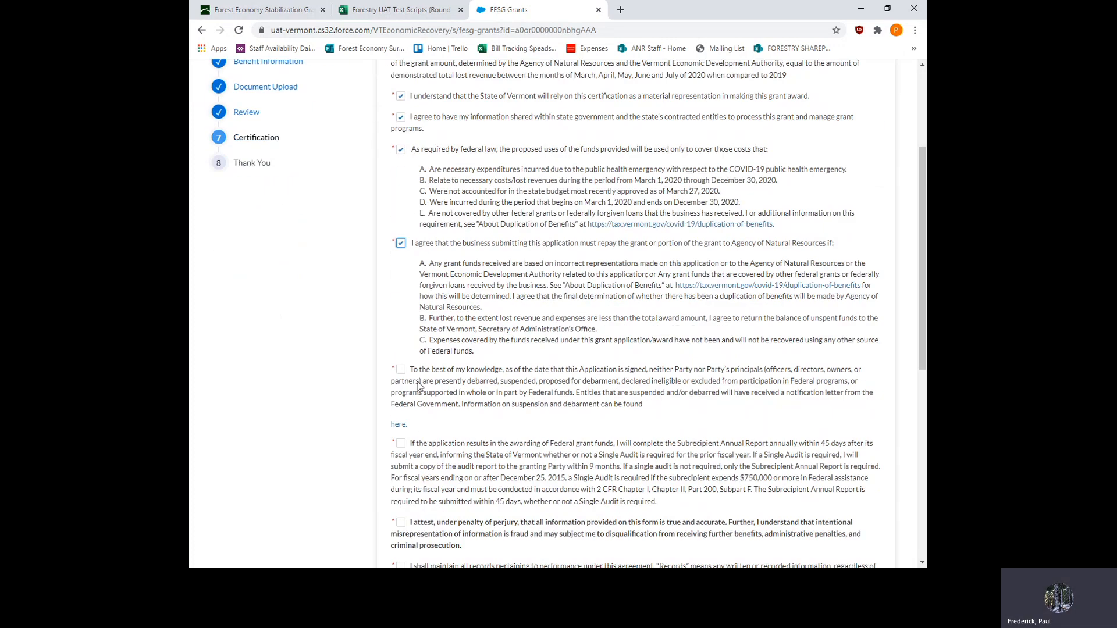
pyautogui.click(400, 317)
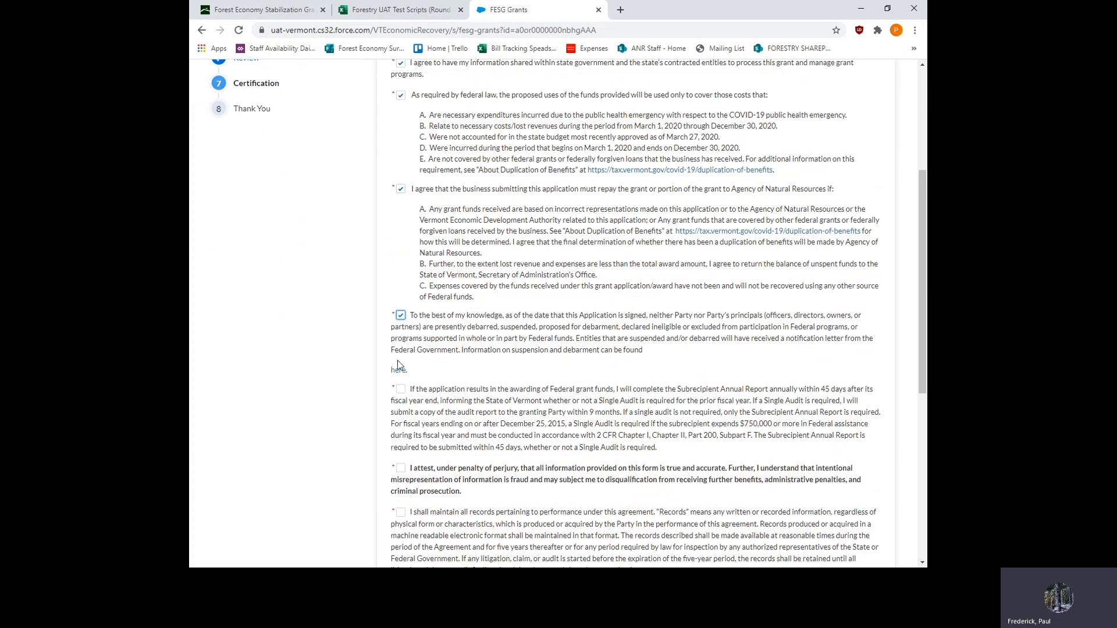
pyautogui.click(401, 392)
pyautogui.scroll(-3, 407, 407)
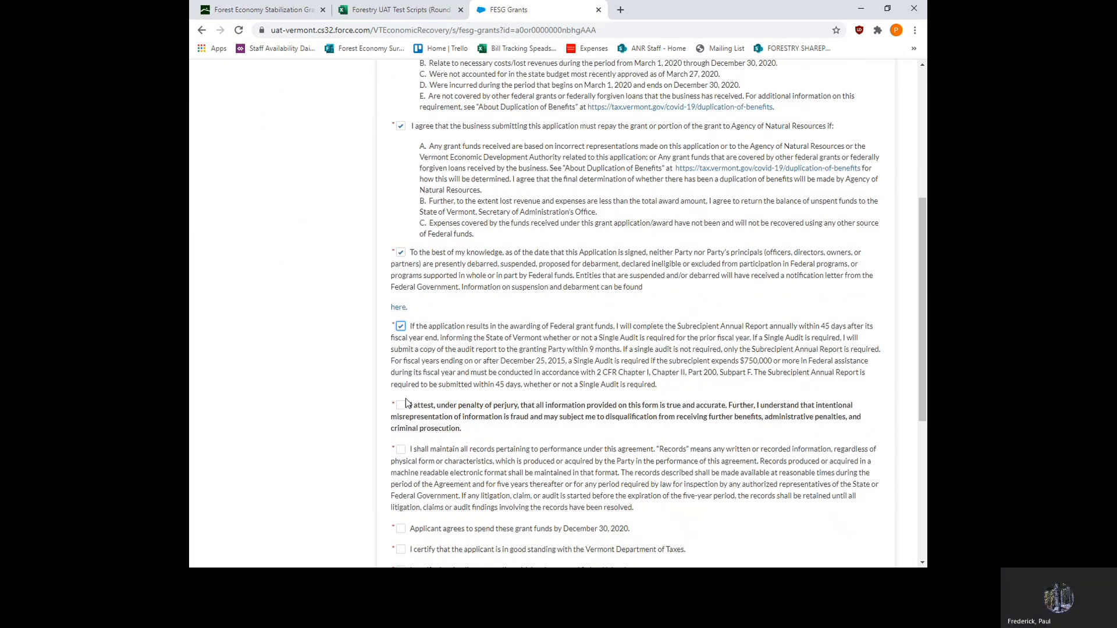
pyautogui.click(401, 298)
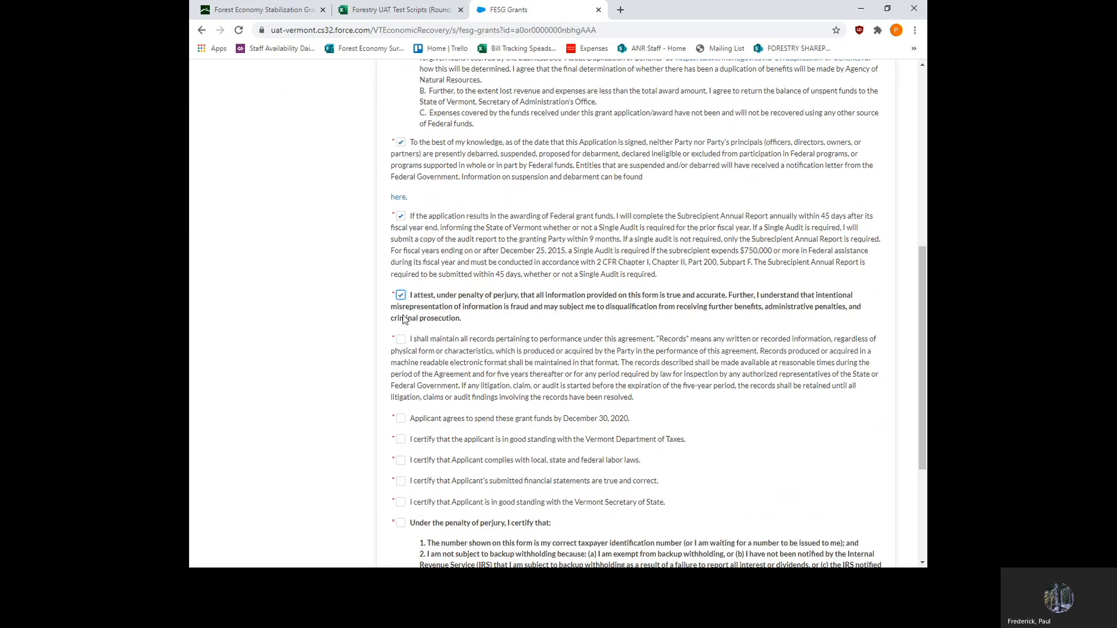
pyautogui.click(402, 341)
# - Accept the remaining required certifications, from spending the funds by December 30, 2020 through the taxpayer statement, leaving IRS backup withholding unchecked
pyautogui.scroll(-3, 405, 356)
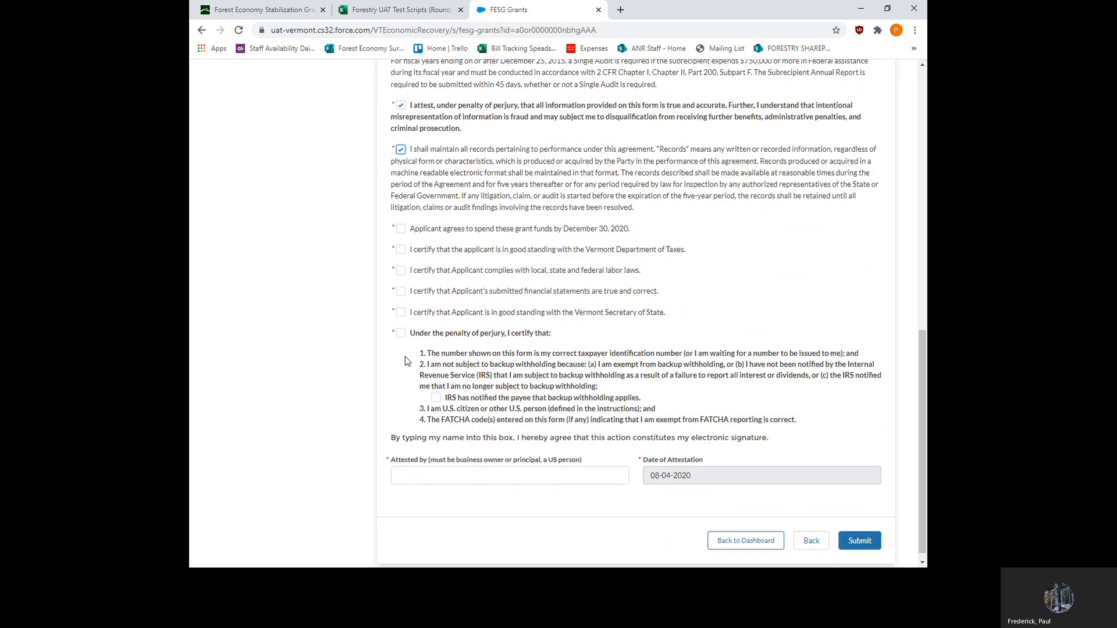
pyautogui.click(402, 219)
pyautogui.click(400, 240)
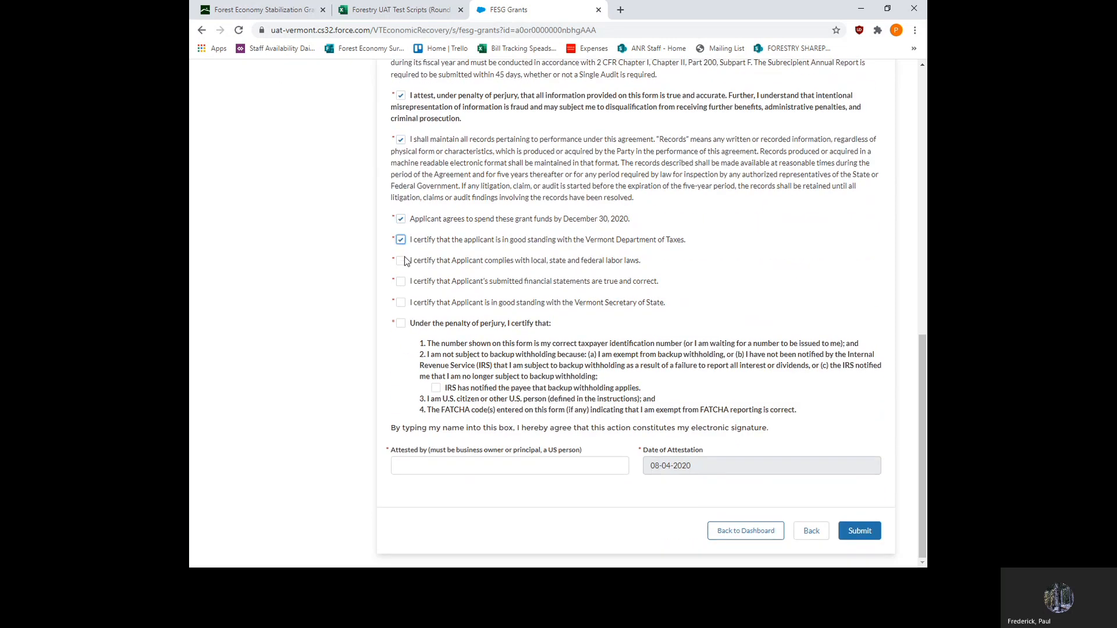
pyautogui.click(400, 261)
pyautogui.click(401, 281)
pyautogui.click(401, 303)
pyautogui.click(401, 324)
# - Sign the attestation with the applicant's full name, then submit and finish the grant application
pyautogui.click(498, 467)
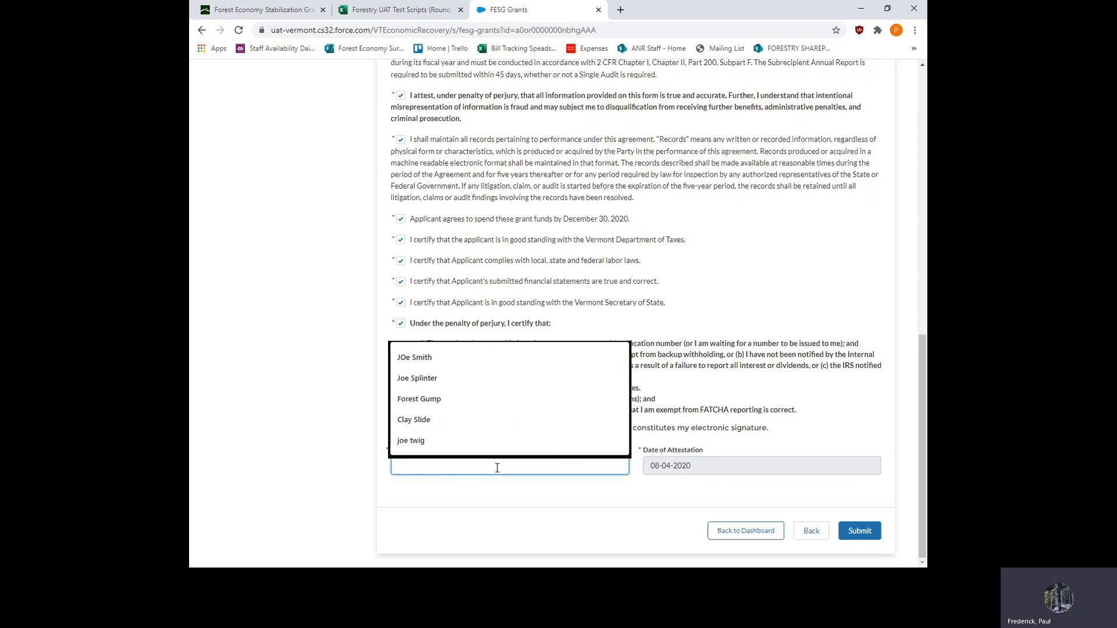
pyautogui.write('Joe')
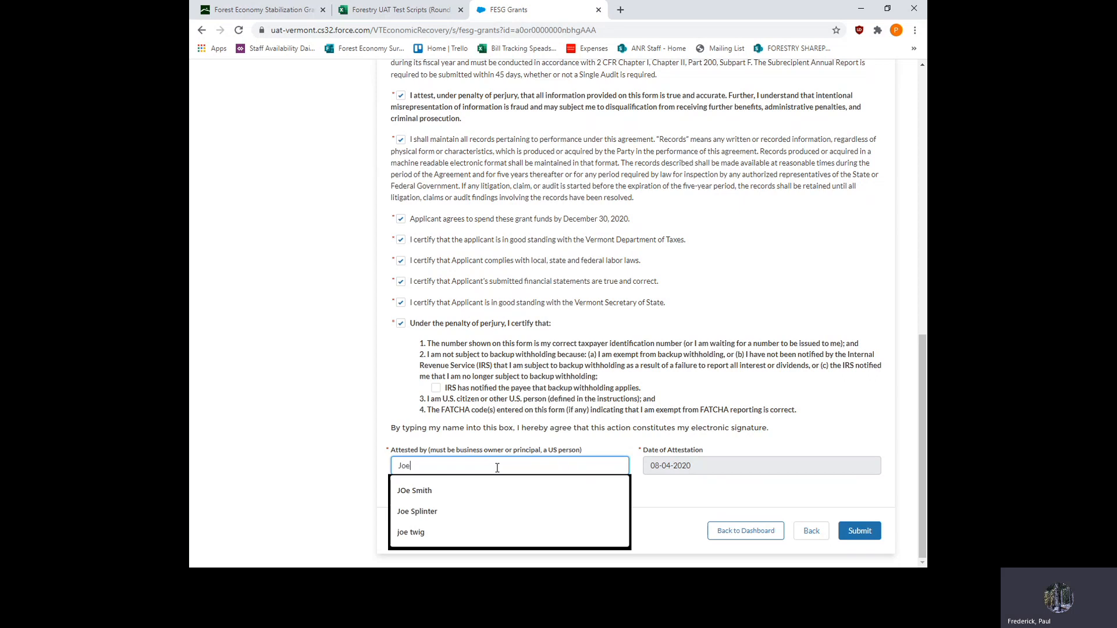
pyautogui.write(' JOnes')
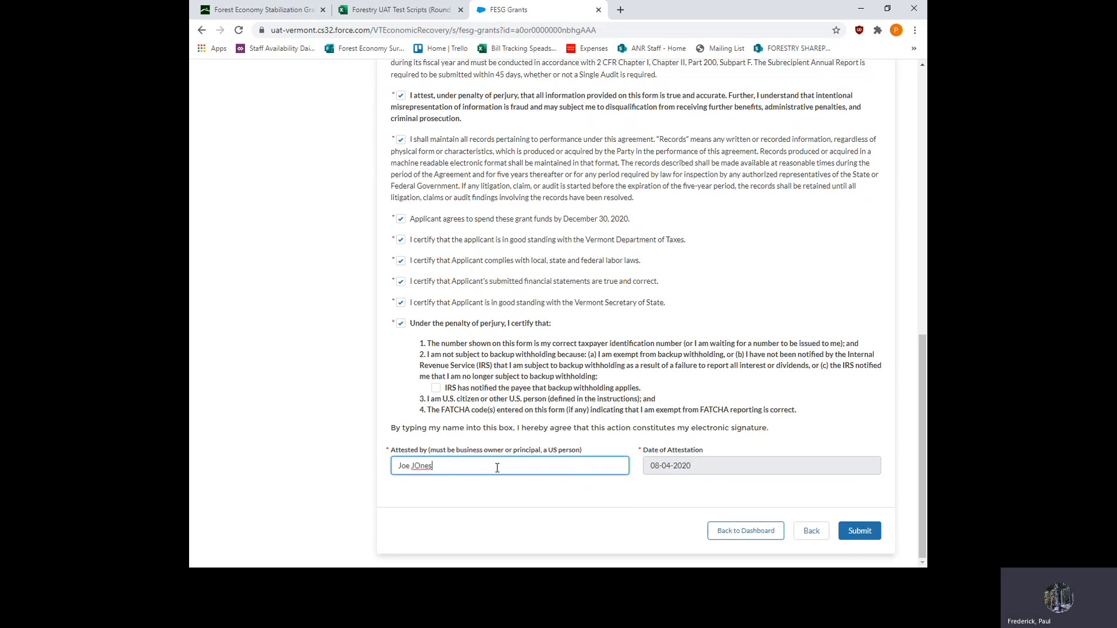
pyautogui.click(423, 467)
pyautogui.press('BackSpace')
pyautogui.write('o')
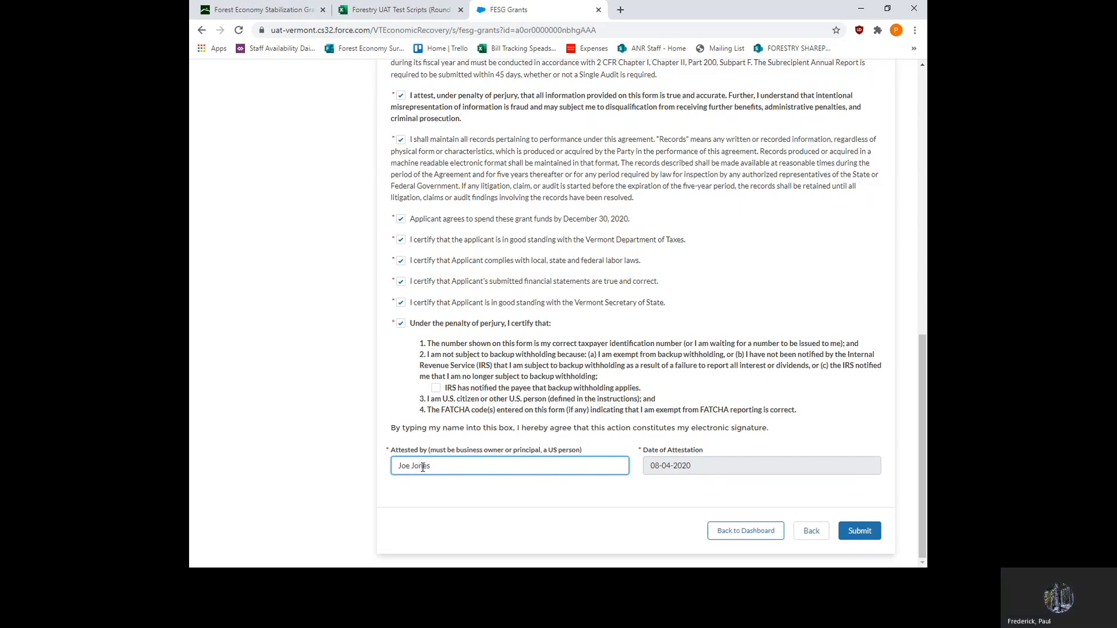
pyautogui.click(857, 532)
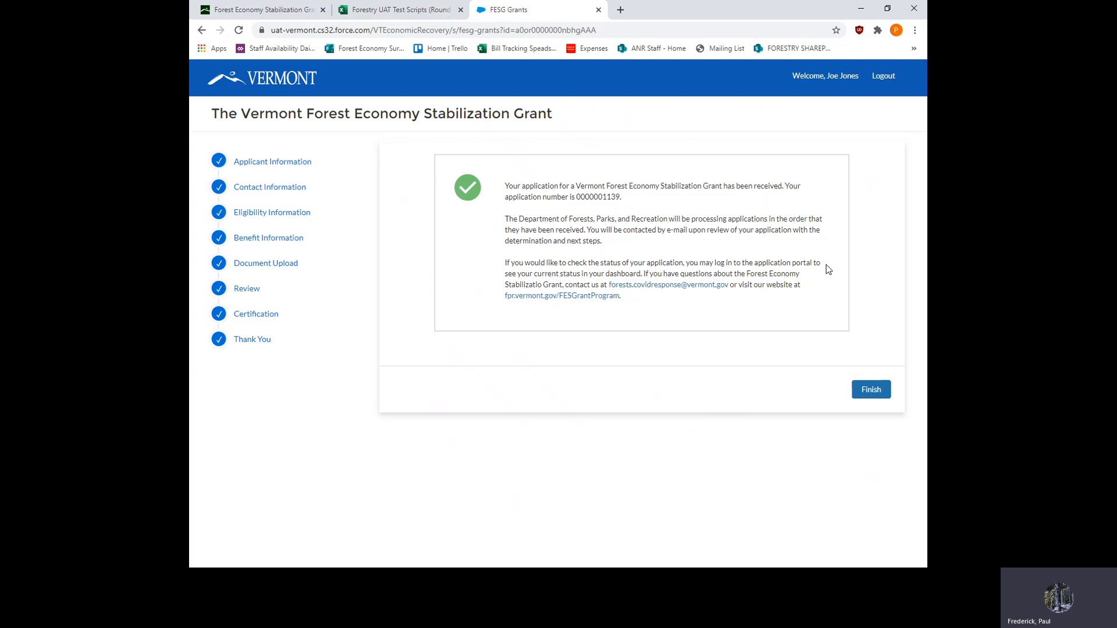
pyautogui.click(871, 391)
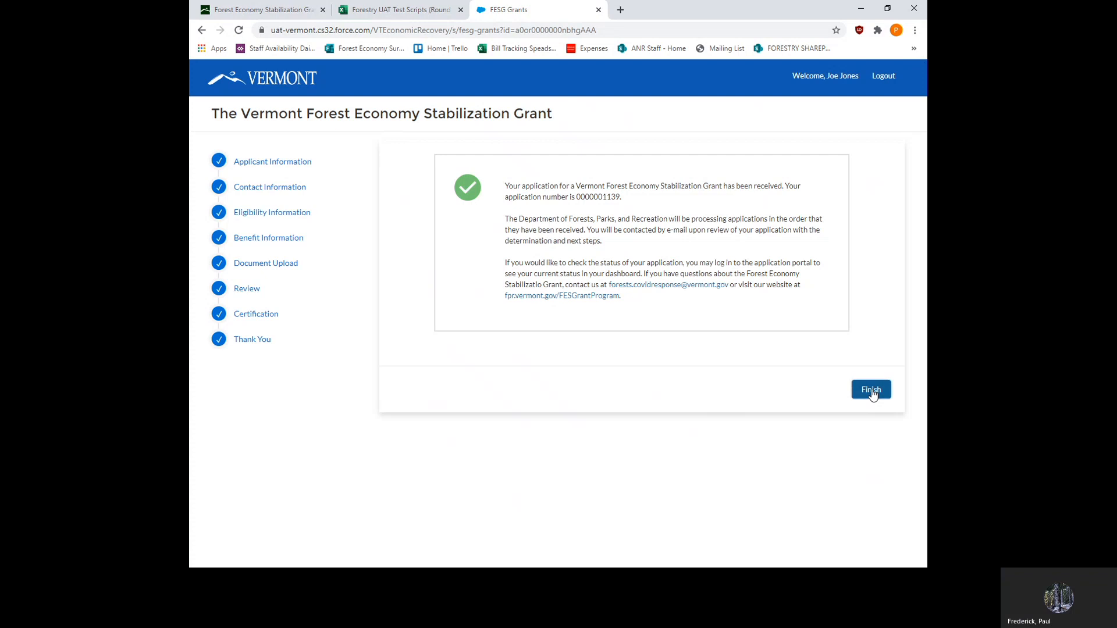